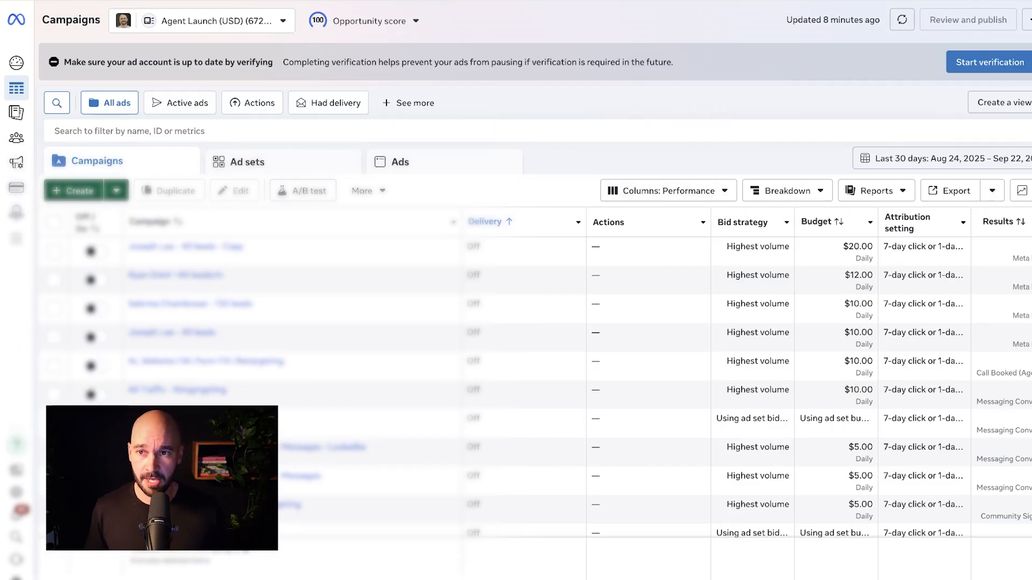
{"action": "left_click", "coordinate": [668, 191]}
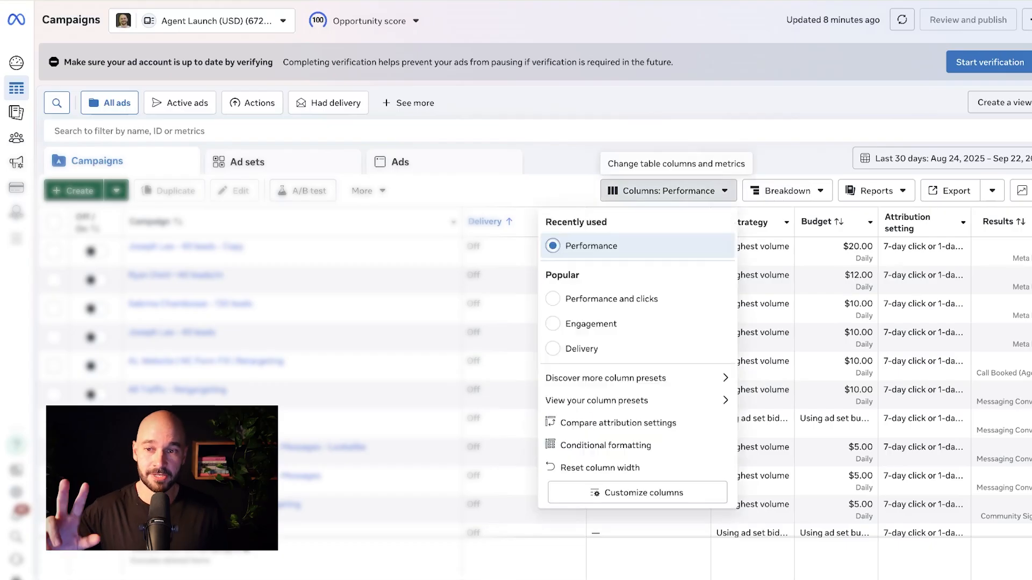
{"action": "key", "text": "Escape"}
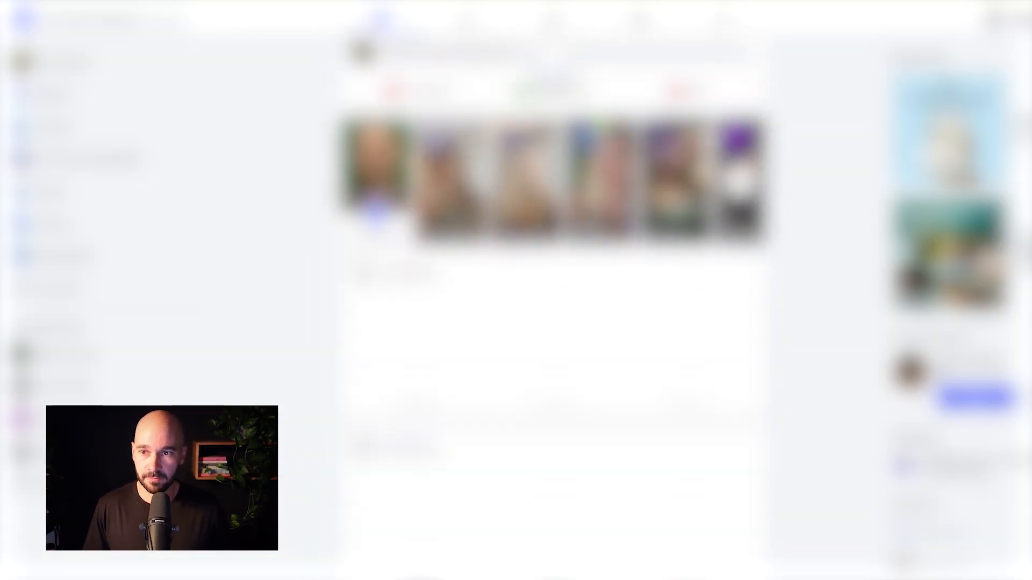
- Browse the Facebook feed for an example of a sponsored ad
{"action": "scroll", "coordinate": [554, 301], "scroll_direction": "down", "scroll_amount": 5}
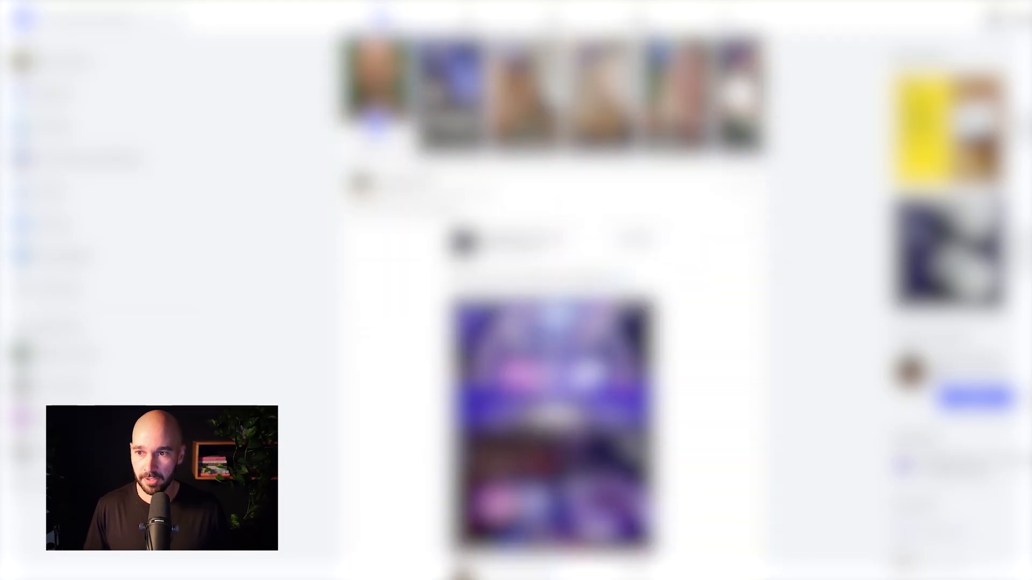
{"action": "scroll", "coordinate": [552, 301], "scroll_direction": "down", "scroll_amount": 8}
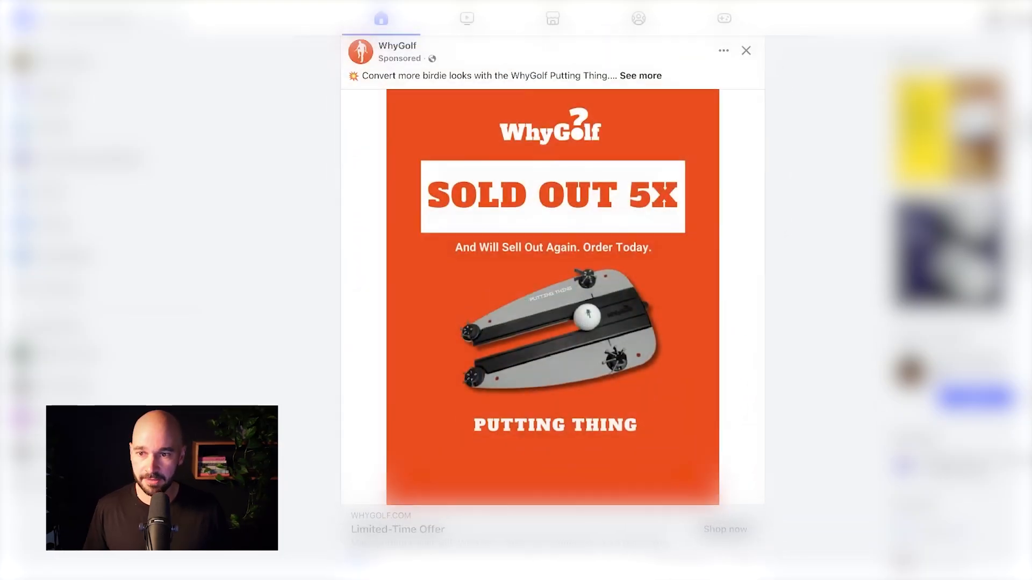
{"action": "scroll", "coordinate": [553, 301], "scroll_direction": "up", "scroll_amount": 1}
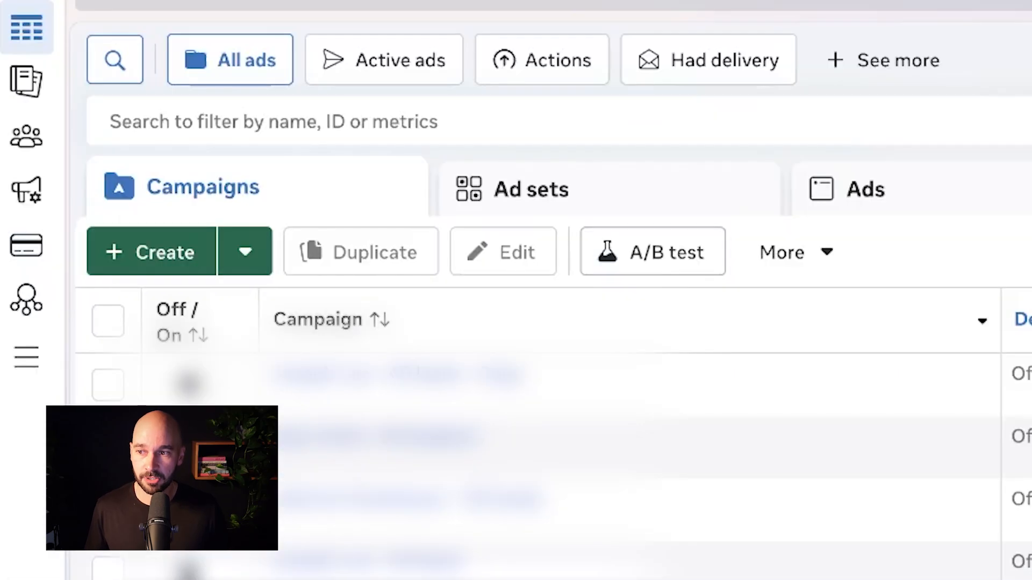
- Create a new campaign with the Leads objective and the Auction buying type
{"action": "left_click", "coordinate": [152, 252]}
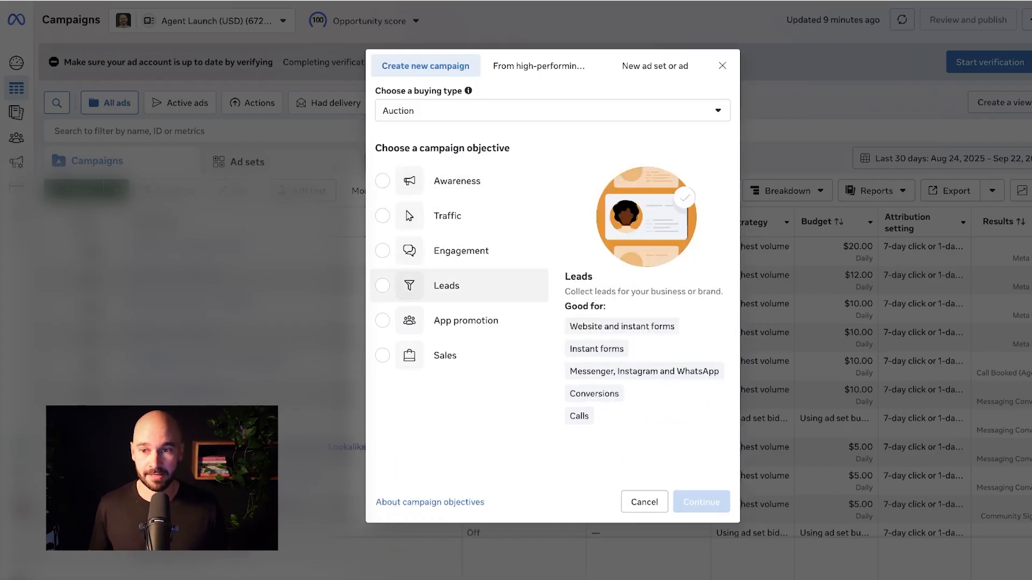
{"action": "left_click", "coordinate": [446, 286]}
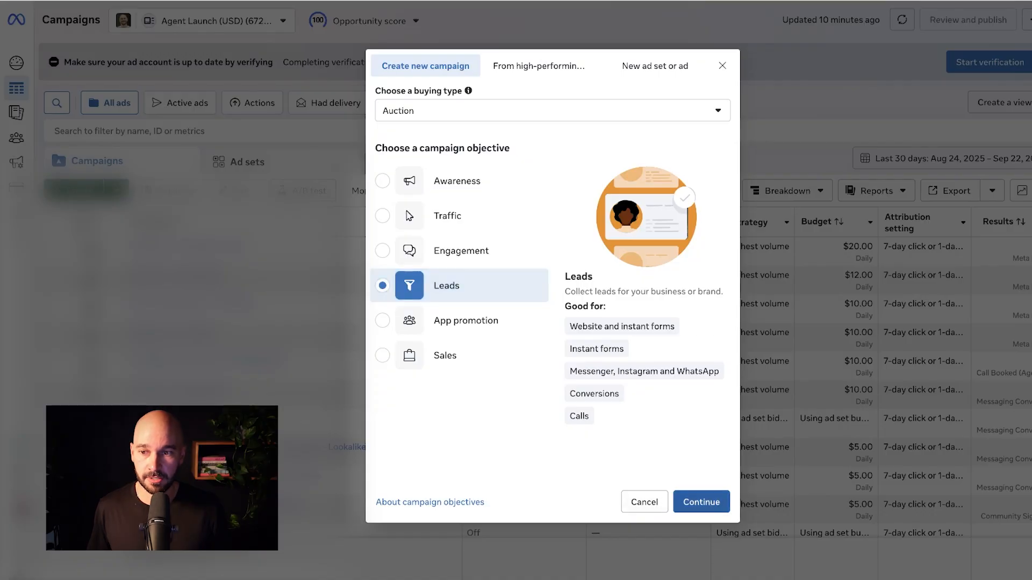
{"action": "left_click", "coordinate": [702, 502]}
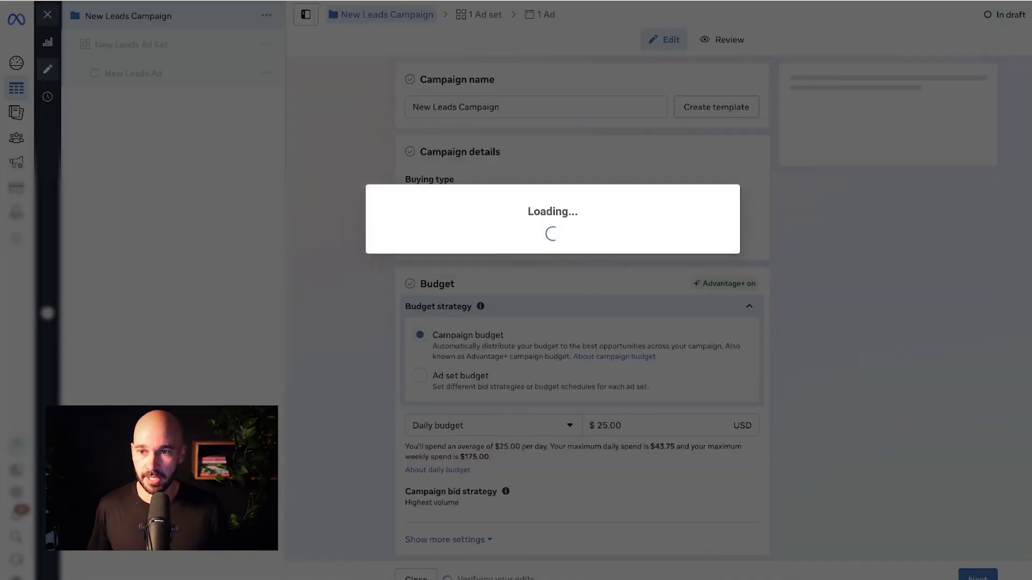
- Name the campaign "Austin - New Construction"
{"action": "left_click", "coordinate": [664, 363]}
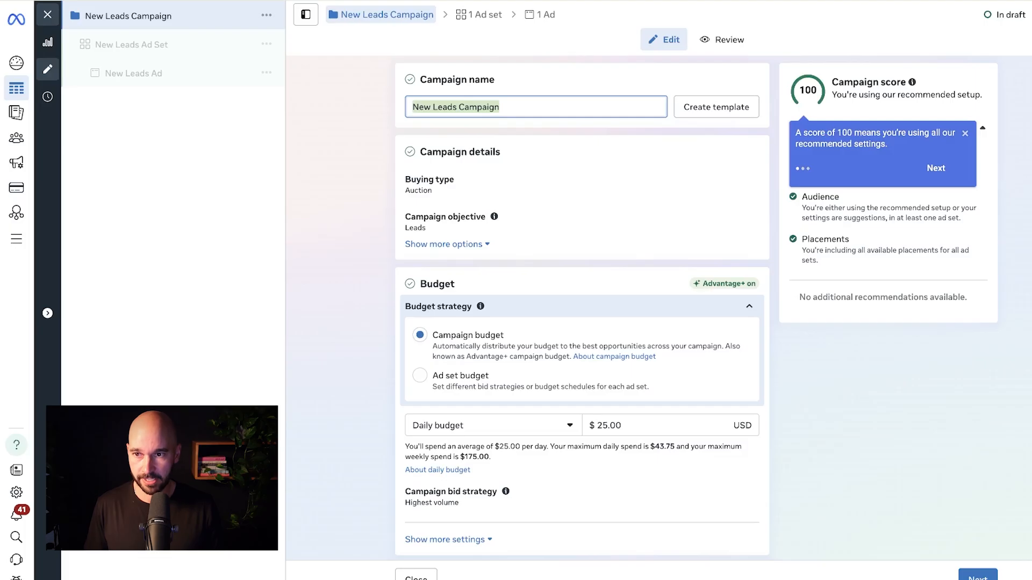
{"action": "type", "text": "Austin - New Construction"}
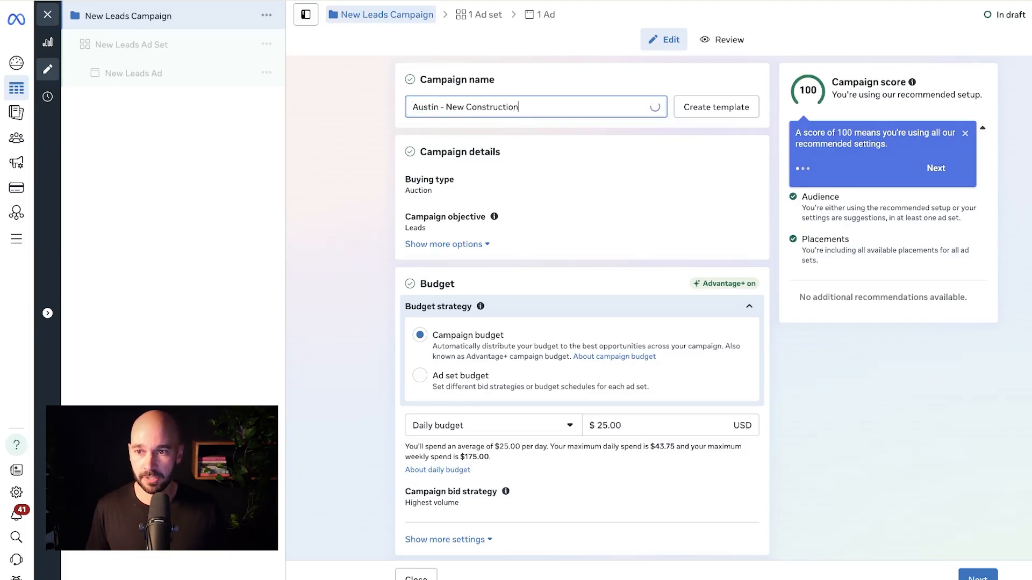
{"action": "key", "text": "Return"}
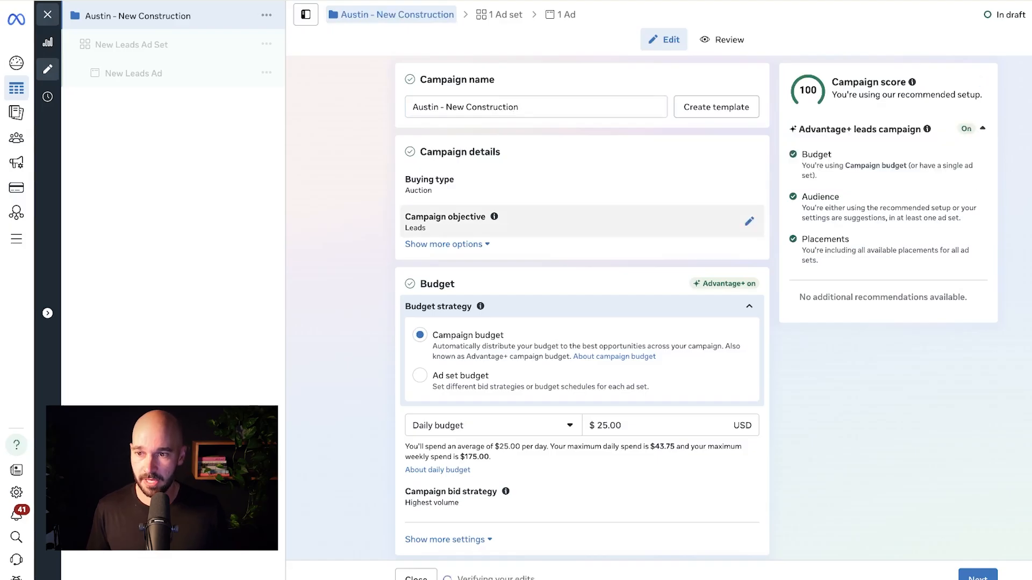
- Set the campaign's daily budget to $20.00
{"action": "scroll", "coordinate": [582, 222], "scroll_direction": "down", "scroll_amount": 2}
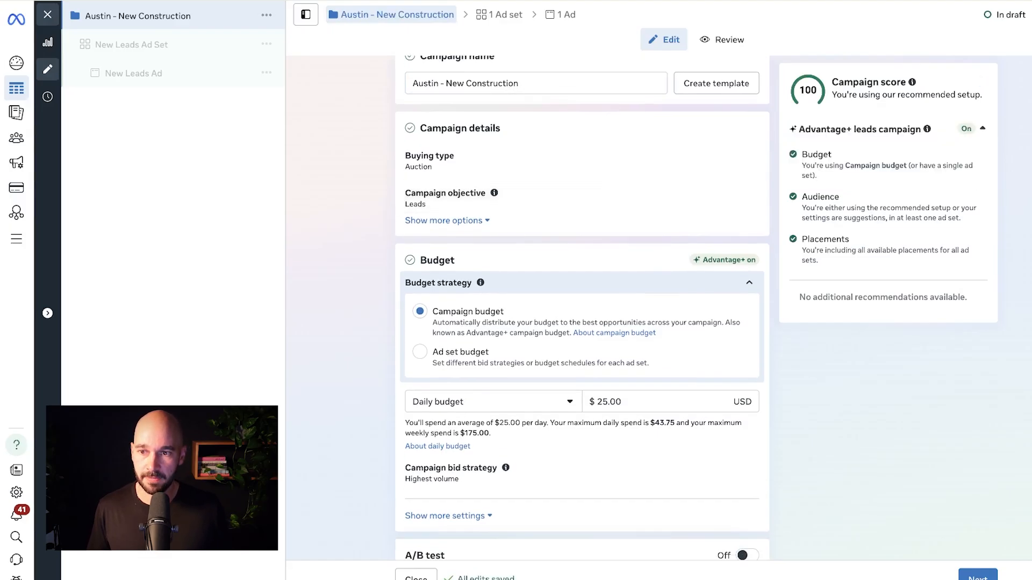
{"action": "scroll", "coordinate": [582, 306], "scroll_direction": "down", "scroll_amount": 1}
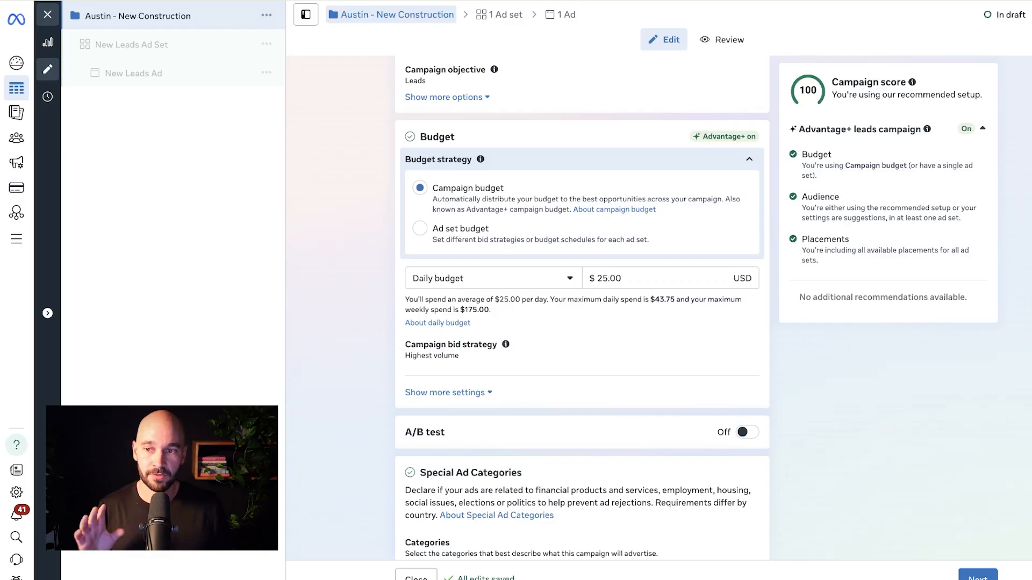
{"action": "double_click", "coordinate": [617, 278]}
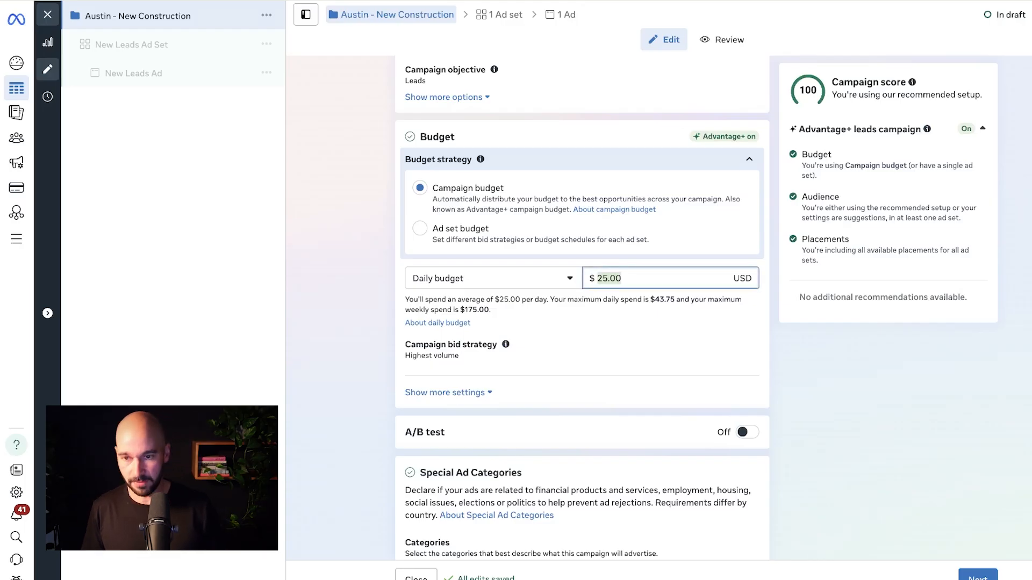
{"action": "type", "text": "10"}
{"action": "key", "text": "BackSpace"}
{"action": "key", "text": "BackSpace"}
{"action": "type", "text": "2"}
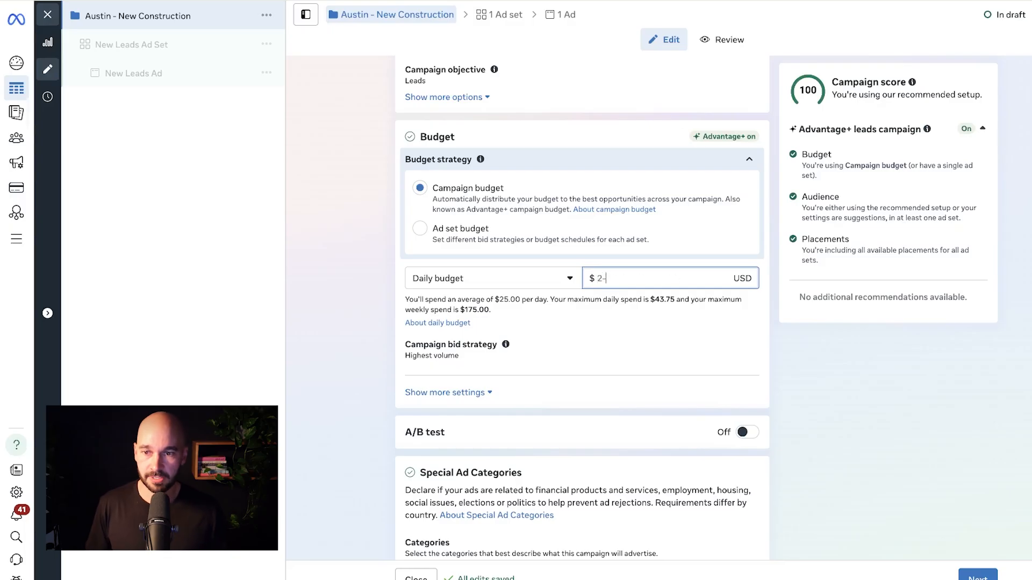
{"action": "key", "text": "Return"}
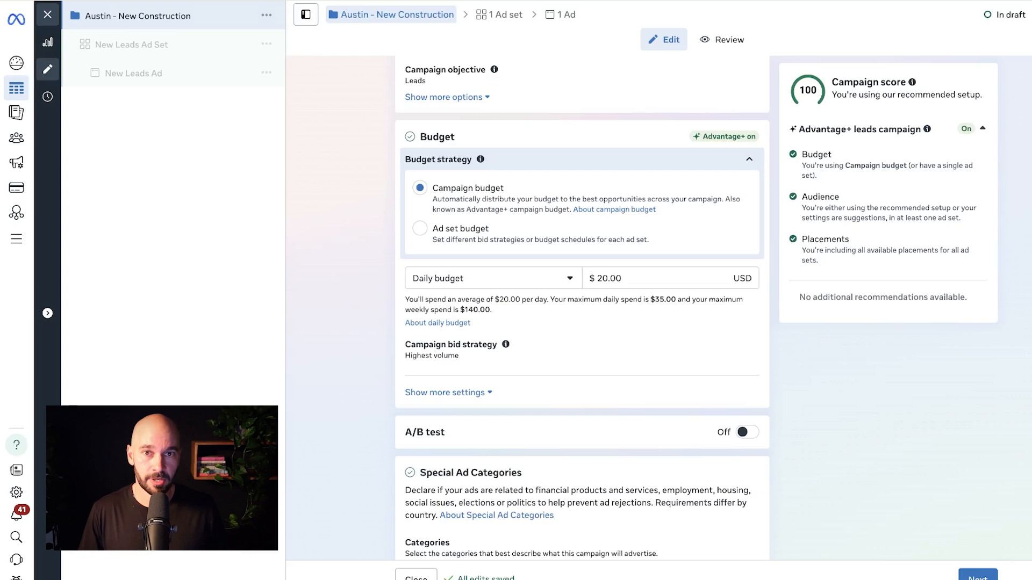
- Declare Housing as the campaign's special ad category
{"action": "scroll", "coordinate": [582, 306], "scroll_direction": "down", "scroll_amount": 1}
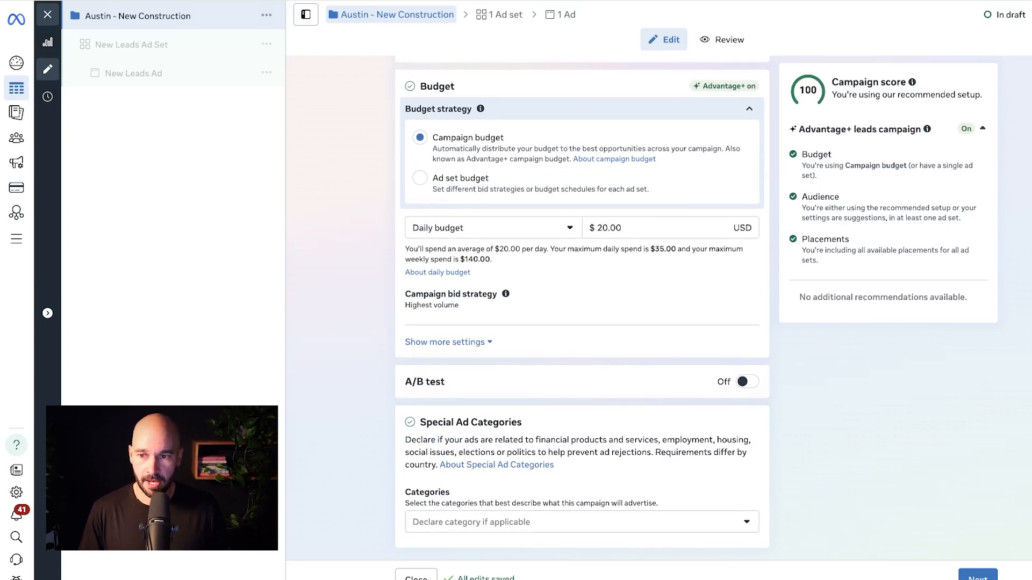
{"action": "left_click", "coordinate": [582, 522]}
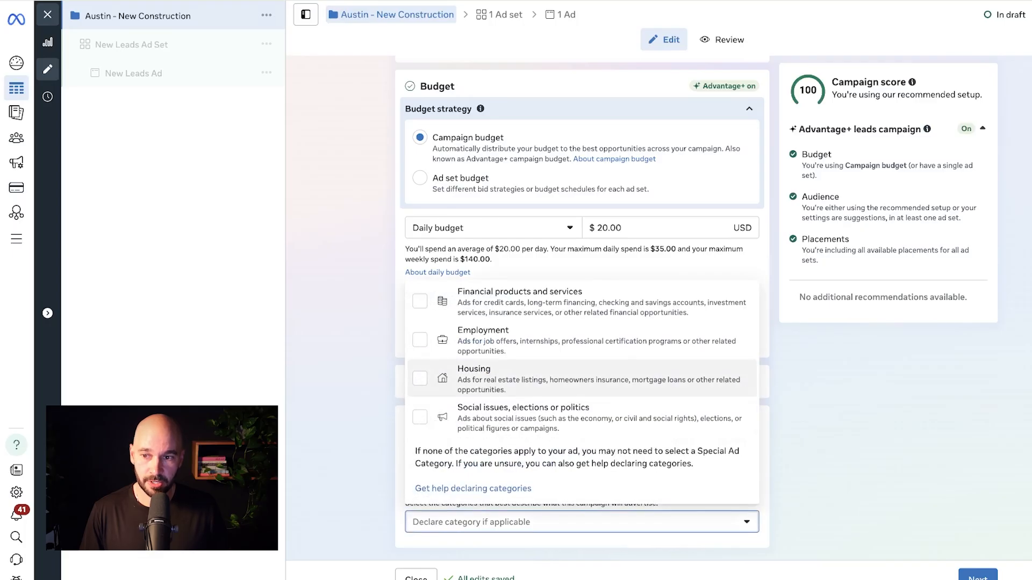
{"action": "left_click", "coordinate": [473, 379]}
{"action": "key", "text": "Escape"}
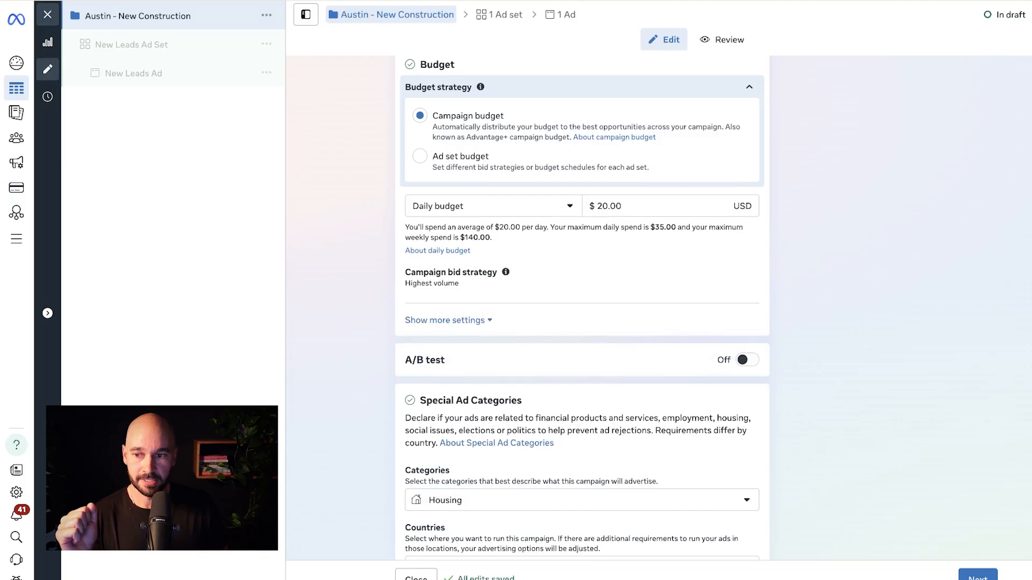
{"action": "scroll", "coordinate": [582, 307], "scroll_direction": "down", "scroll_amount": 3}
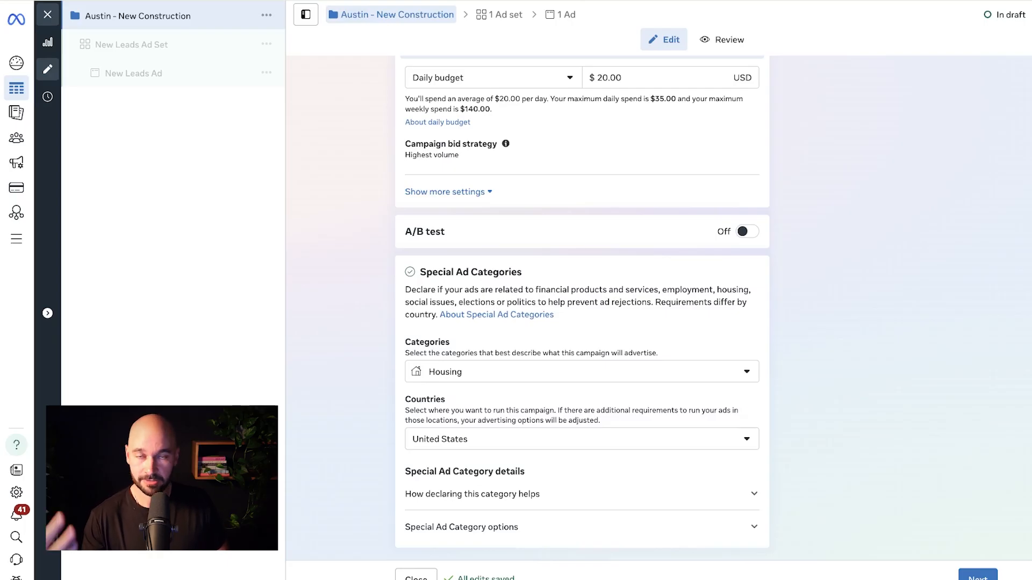
- Proceed to the ad set level and name the ad set "Round Rock"
{"action": "left_click", "coordinate": [977, 577]}
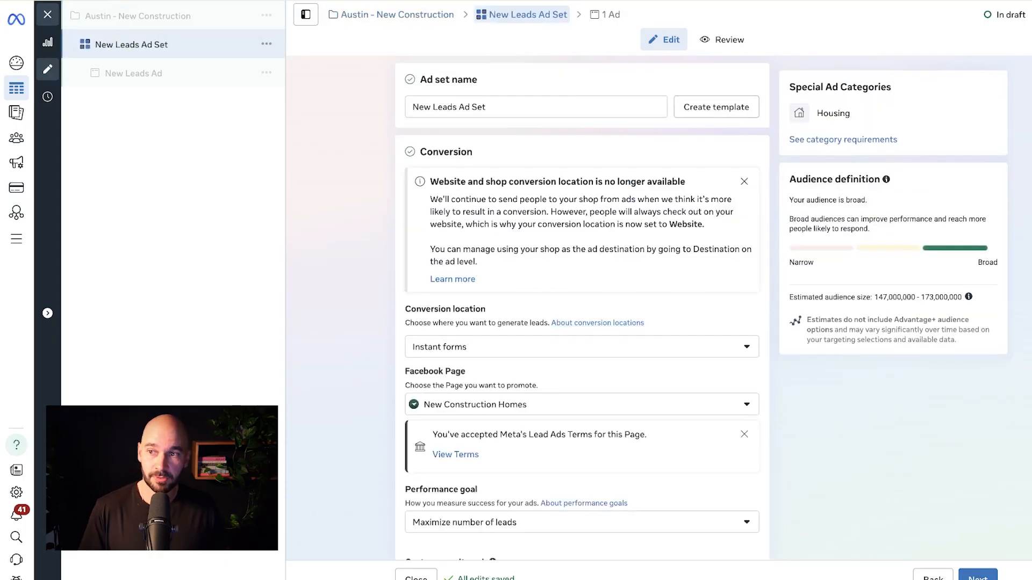
{"action": "left_click", "coordinate": [448, 107]}
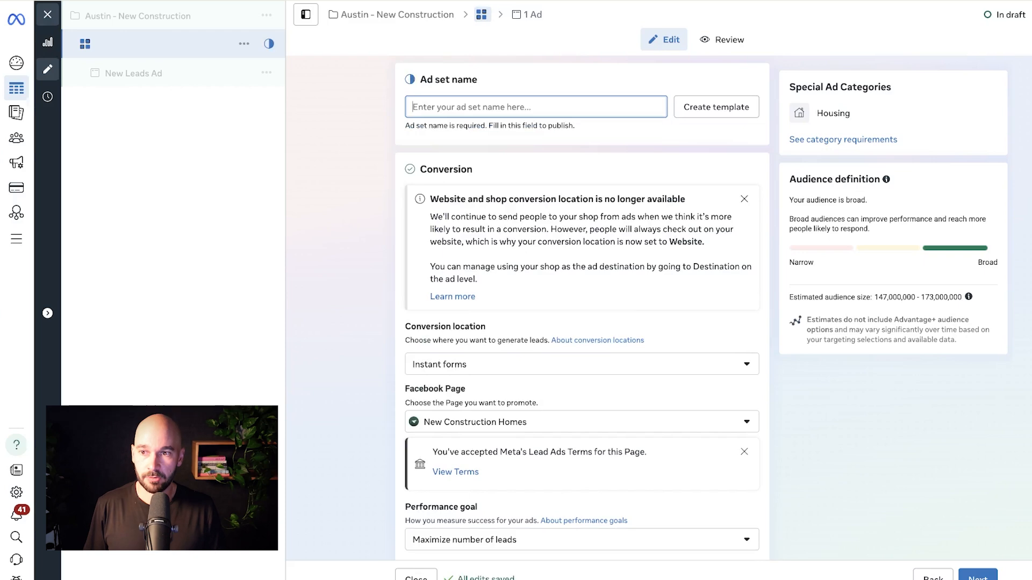
{"action": "type", "text": "Round Rock"}
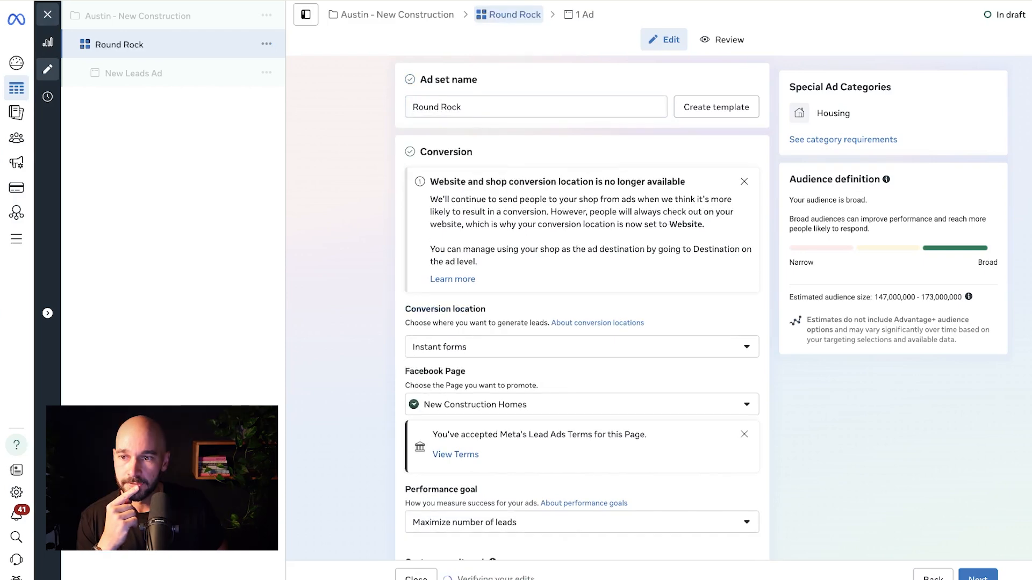
- Examine the conversion location and performance goal options available for the ad set
{"action": "scroll", "coordinate": [581, 318], "scroll_direction": "down", "scroll_amount": 2}
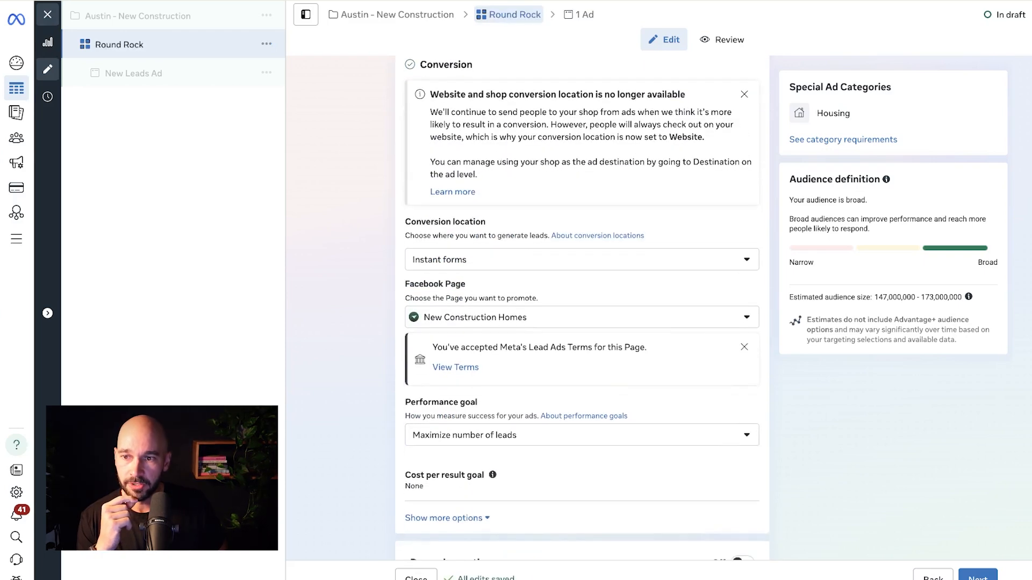
{"action": "left_click", "coordinate": [582, 259]}
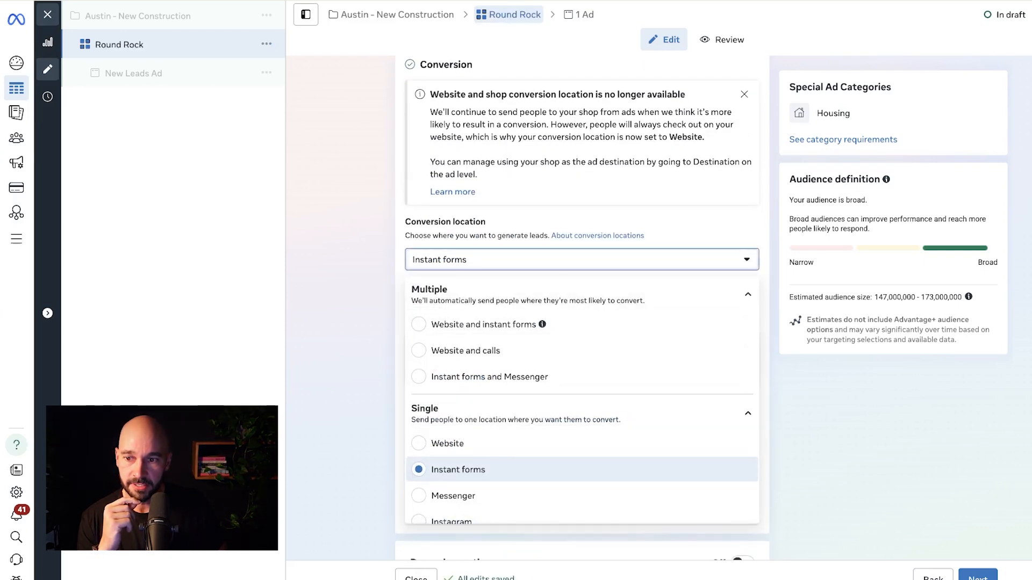
{"action": "left_click", "coordinate": [582, 260]}
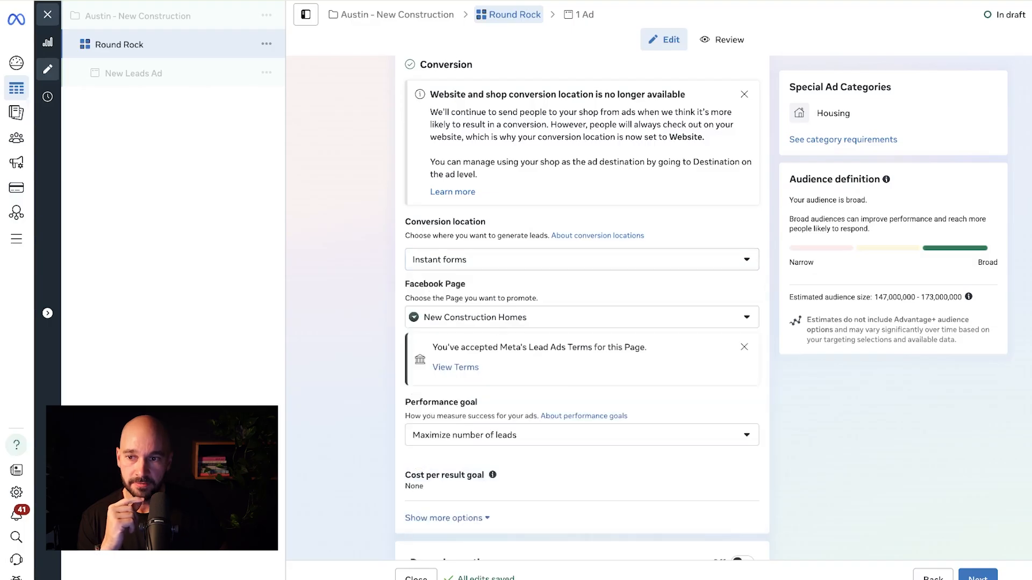
{"action": "scroll", "coordinate": [582, 307], "scroll_direction": "down", "scroll_amount": 2}
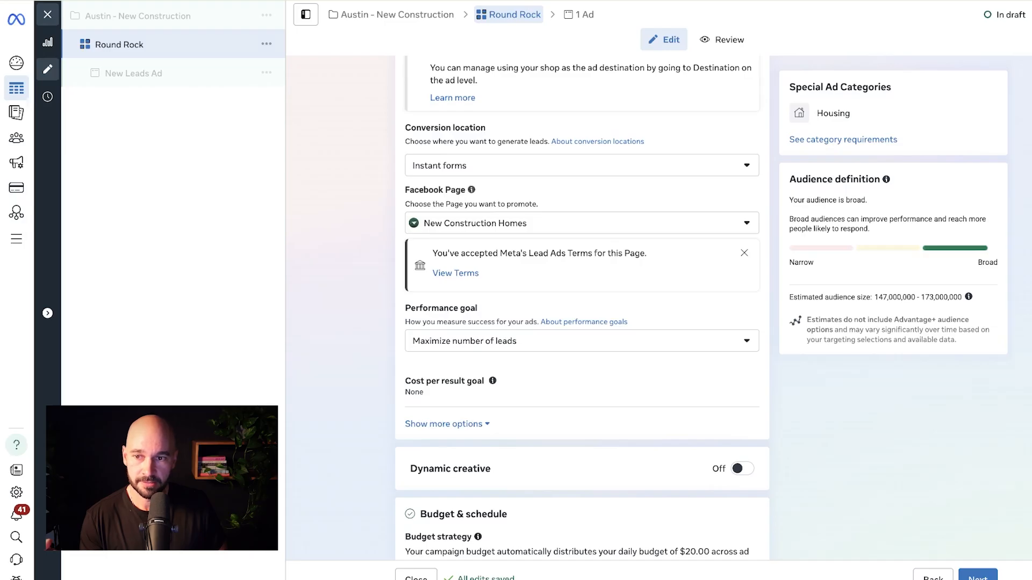
{"action": "scroll", "coordinate": [582, 269], "scroll_direction": "down", "scroll_amount": 2}
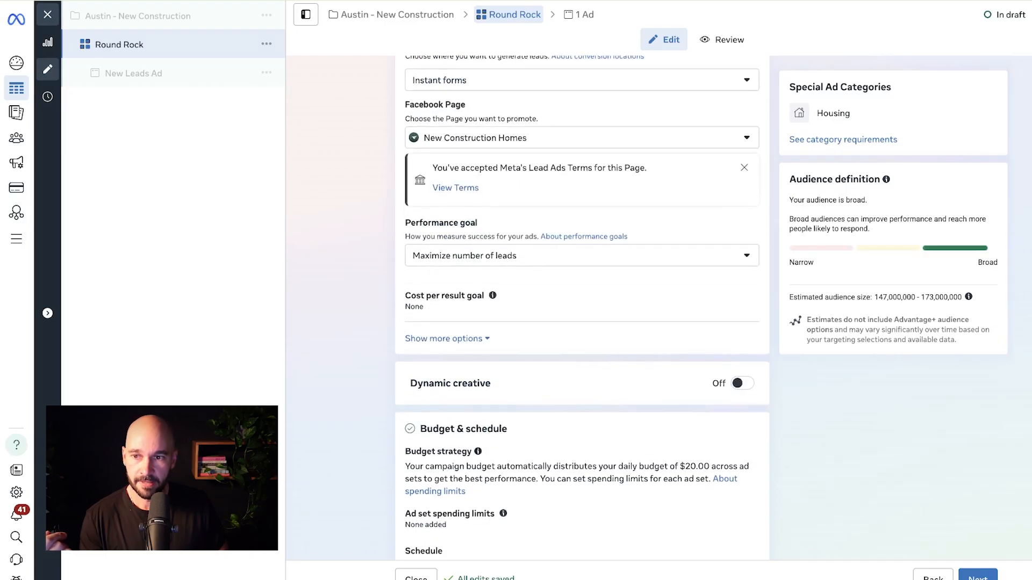
{"action": "left_click", "coordinate": [582, 255]}
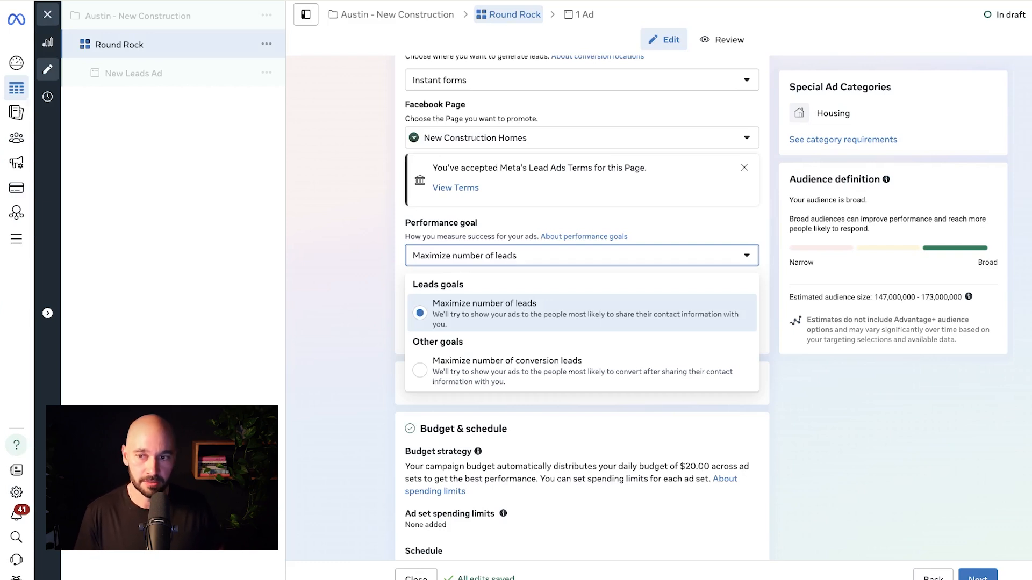
{"action": "key", "text": "Escape"}
- Expand the additional conversion options and turn on Dynamic creative for the ad set
{"action": "scroll", "coordinate": [582, 306], "scroll_direction": "down", "scroll_amount": 1}
{"action": "left_click", "coordinate": [436, 294]}
{"action": "scroll", "coordinate": [437, 294], "scroll_direction": "down", "scroll_amount": 1}
{"action": "scroll", "coordinate": [582, 306], "scroll_direction": "down", "scroll_amount": 1}
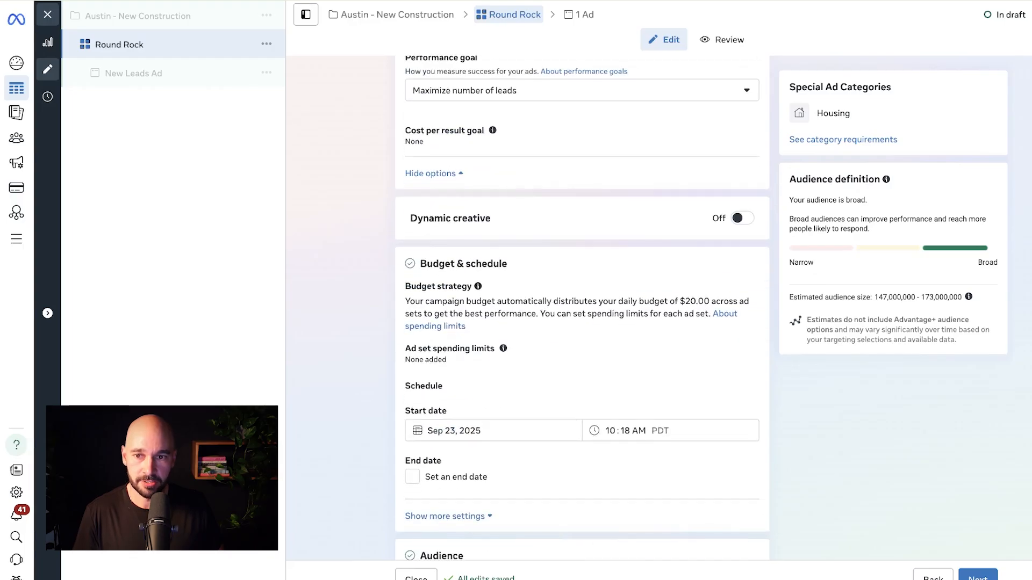
{"action": "mouse_move", "coordinate": [582, 218]}
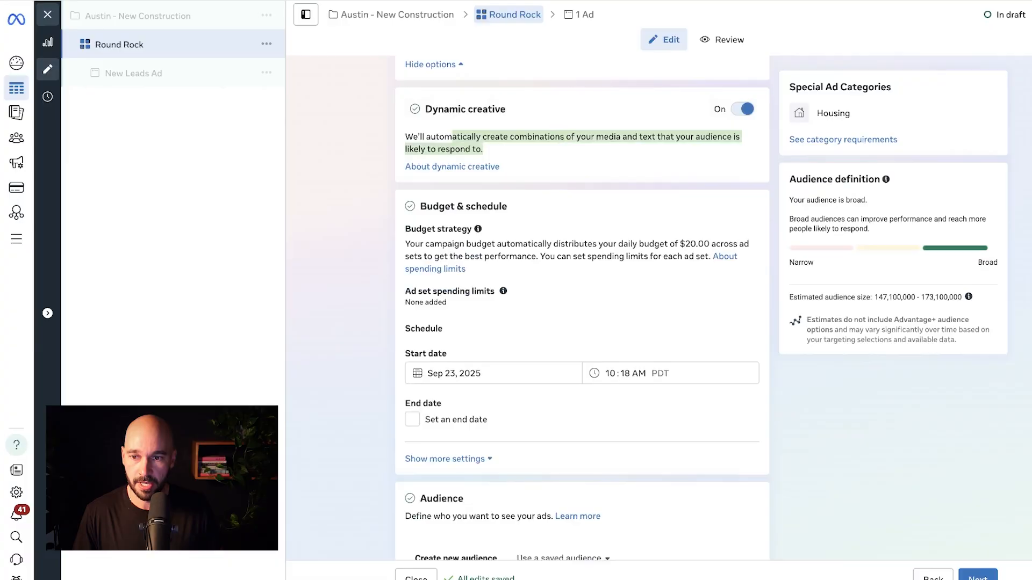
- Review the Round Rock ad set's budget and schedule, and expand its additional settings
{"action": "scroll", "coordinate": [582, 310], "scroll_direction": "down", "scroll_amount": 1}
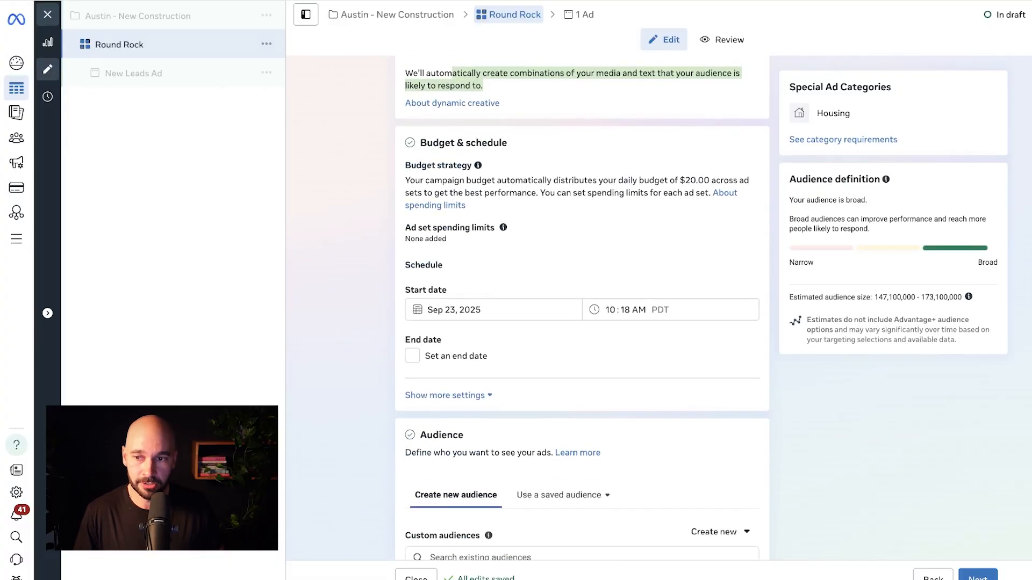
{"action": "scroll", "coordinate": [582, 310], "scroll_direction": "up", "scroll_amount": 1}
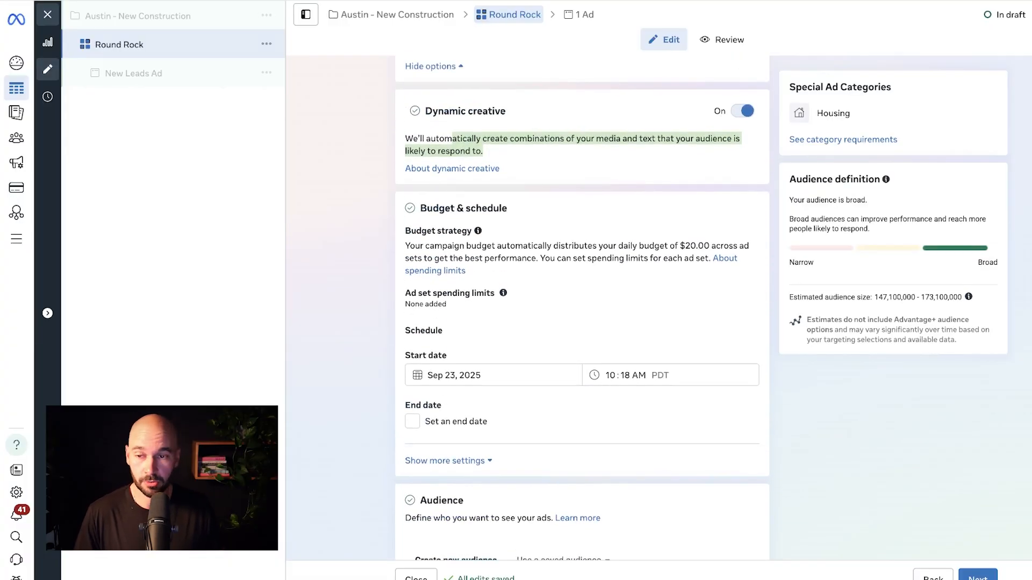
{"action": "scroll", "coordinate": [582, 268], "scroll_direction": "down", "scroll_amount": 1}
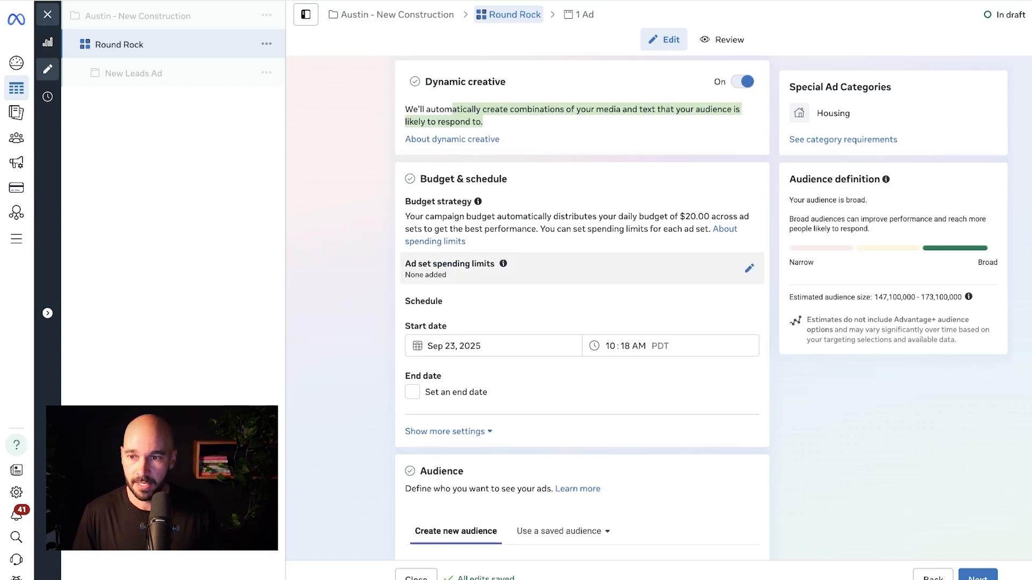
{"action": "scroll", "coordinate": [582, 309], "scroll_direction": "down", "scroll_amount": 3}
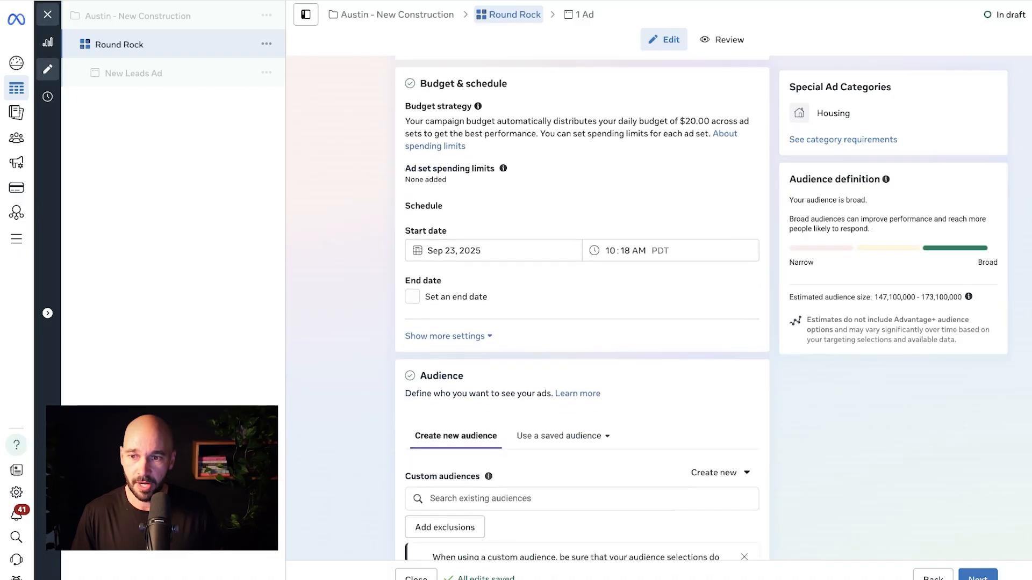
{"action": "left_click", "coordinate": [446, 337]}
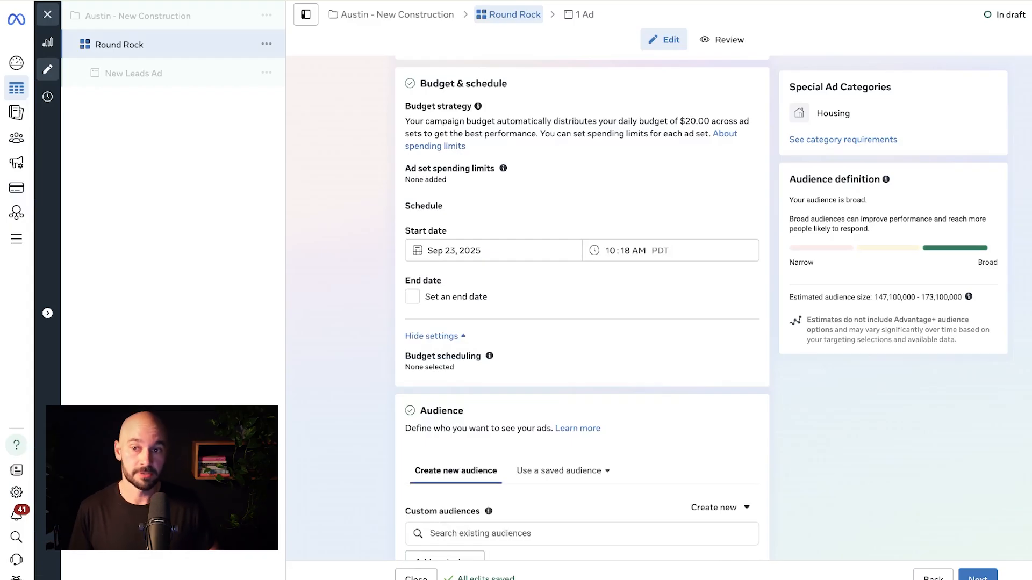
- Examine the new audience's custom audience and targeting controls, including the choices for minimum and maximum age
{"action": "scroll", "coordinate": [582, 309], "scroll_direction": "down", "scroll_amount": 3}
{"action": "scroll", "coordinate": [582, 309], "scroll_direction": "down", "scroll_amount": 2}
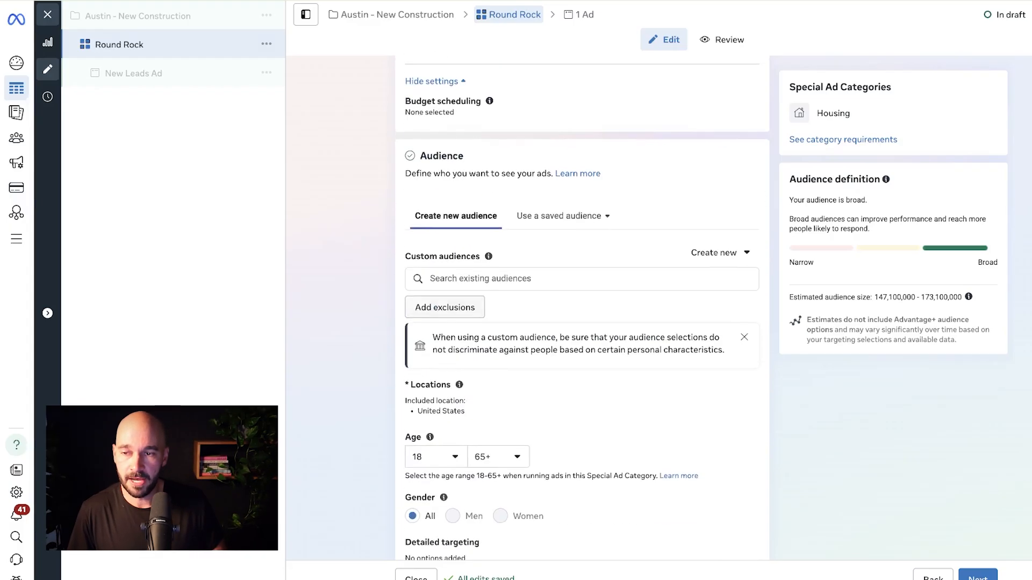
{"action": "scroll", "coordinate": [582, 309], "scroll_direction": "down", "scroll_amount": 1}
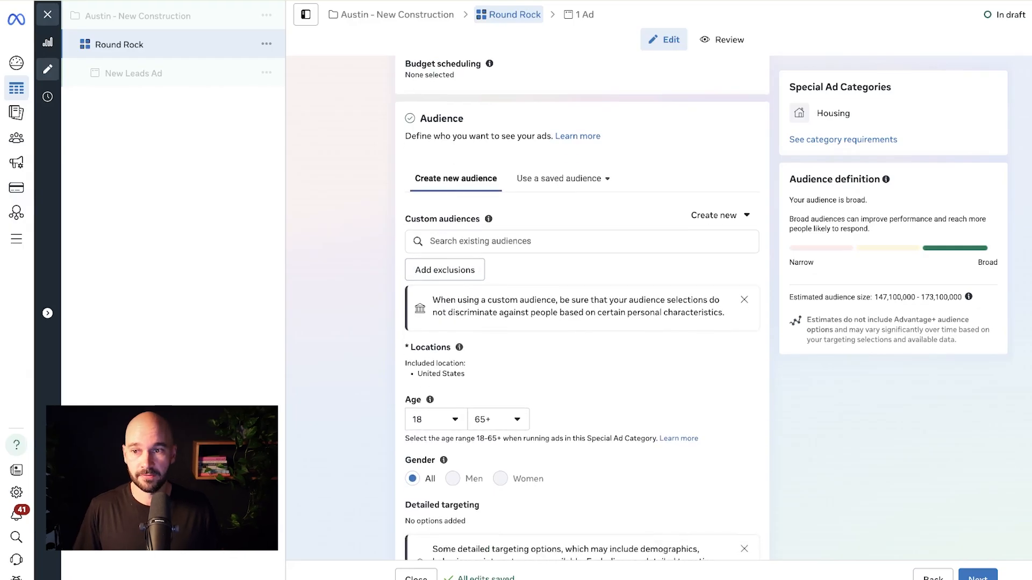
{"action": "scroll", "coordinate": [582, 309], "scroll_direction": "down", "scroll_amount": 1}
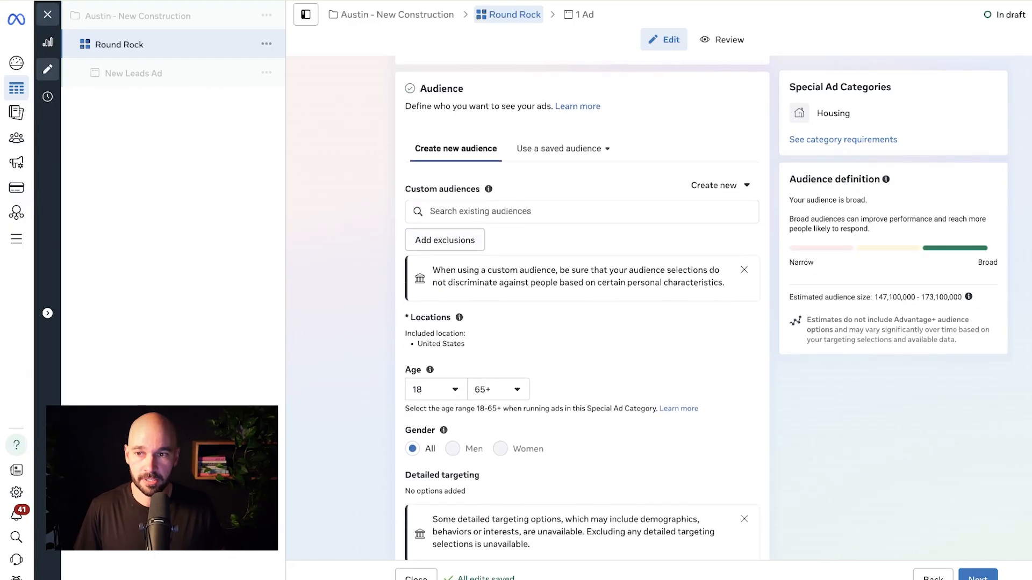
{"action": "scroll", "coordinate": [582, 309], "scroll_direction": "down", "scroll_amount": 1}
{"action": "left_click", "coordinate": [582, 148]}
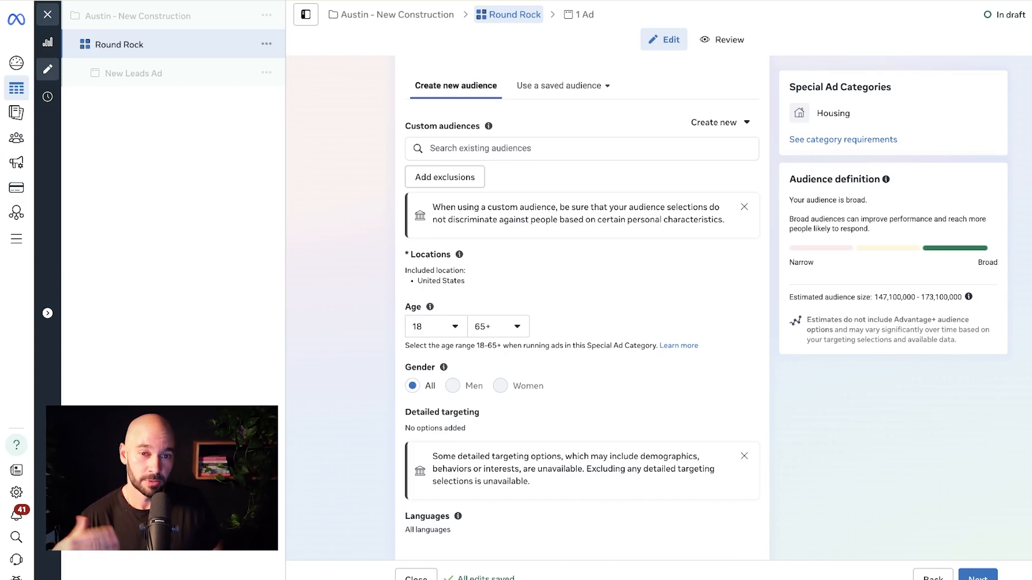
{"action": "scroll", "coordinate": [582, 306], "scroll_direction": "down", "scroll_amount": 1}
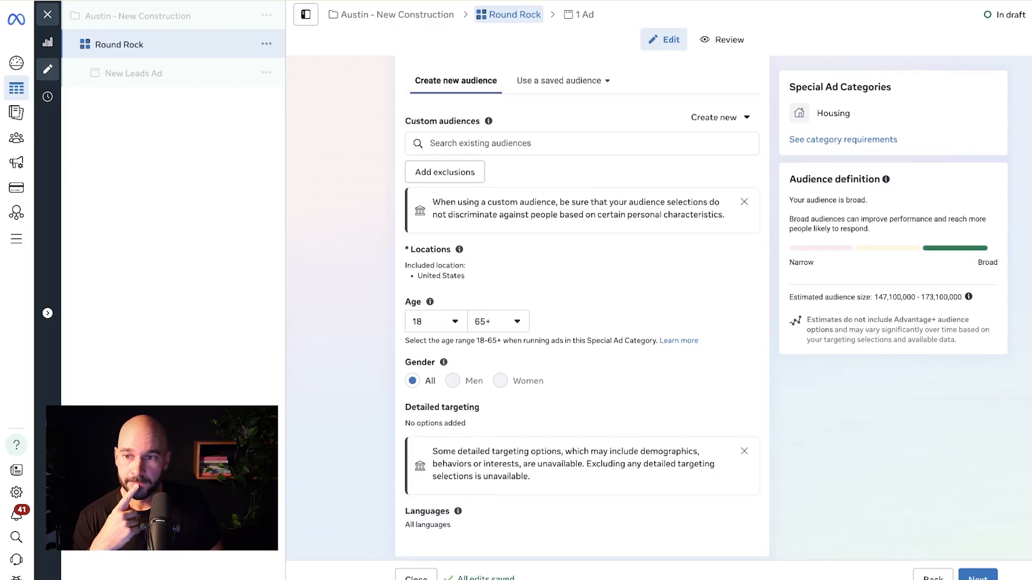
{"action": "scroll", "coordinate": [582, 306], "scroll_direction": "down", "scroll_amount": 1}
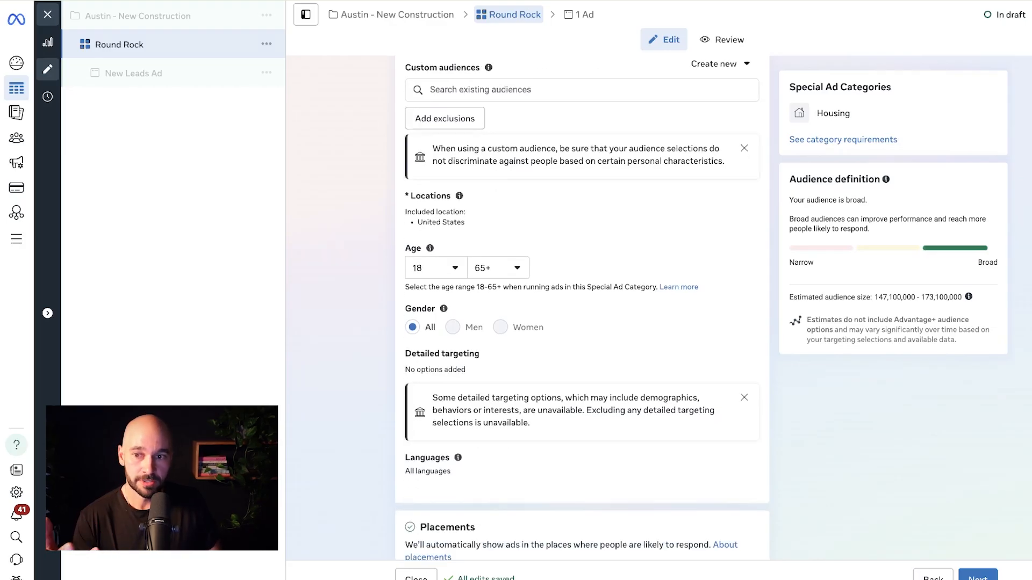
{"action": "left_click", "coordinate": [498, 268]}
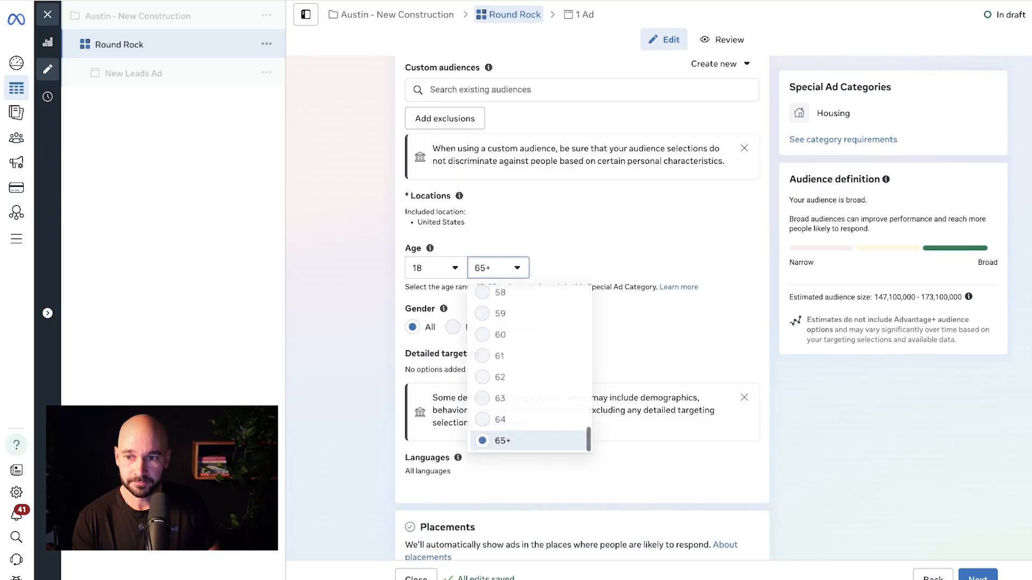
{"action": "left_click", "coordinate": [436, 268]}
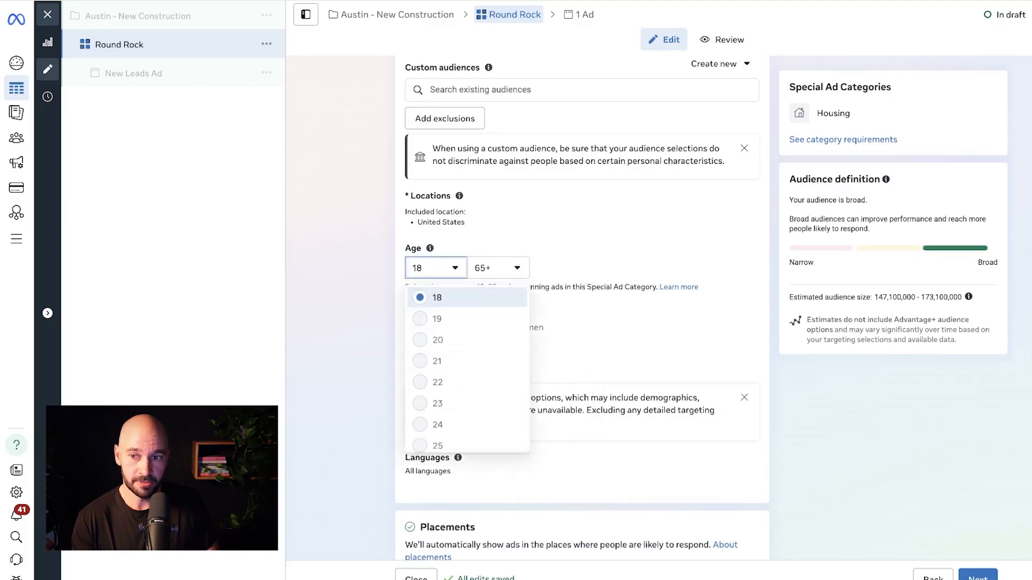
{"action": "left_click", "coordinate": [436, 268]}
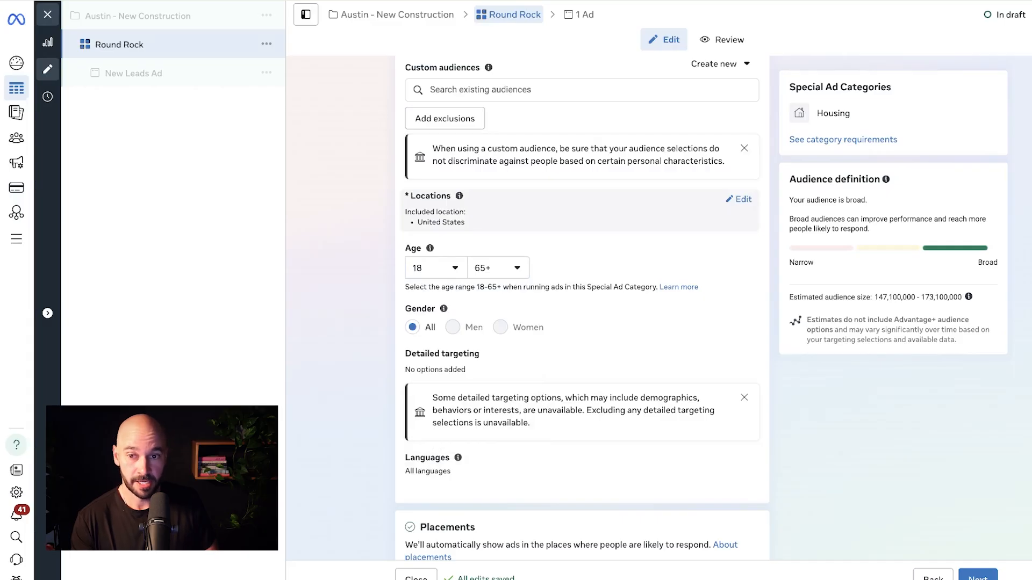
- Change the audience location from the whole United States to Round Rock, Texas
{"action": "left_click", "coordinate": [741, 199]}
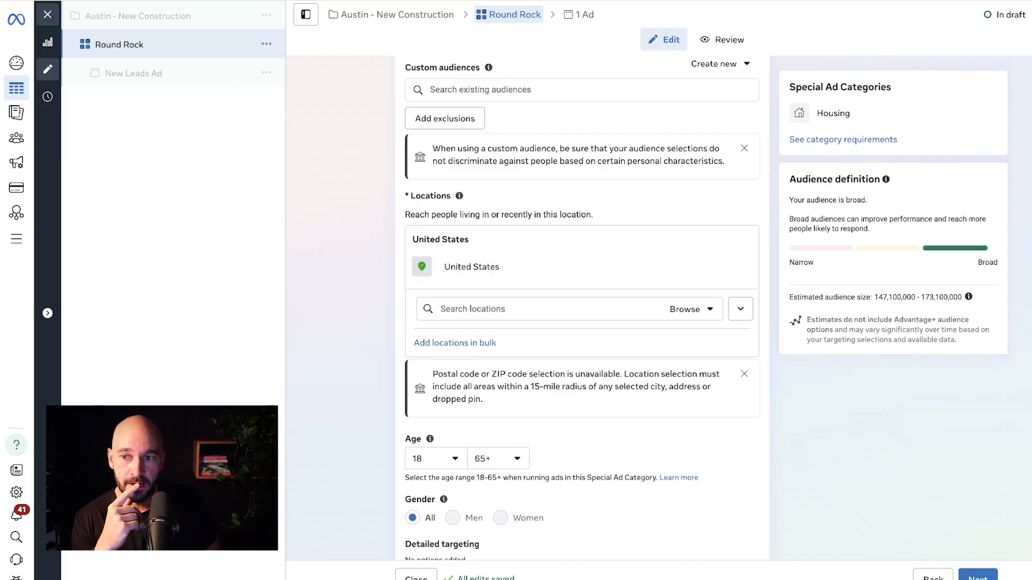
{"action": "left_click", "coordinate": [537, 309]}
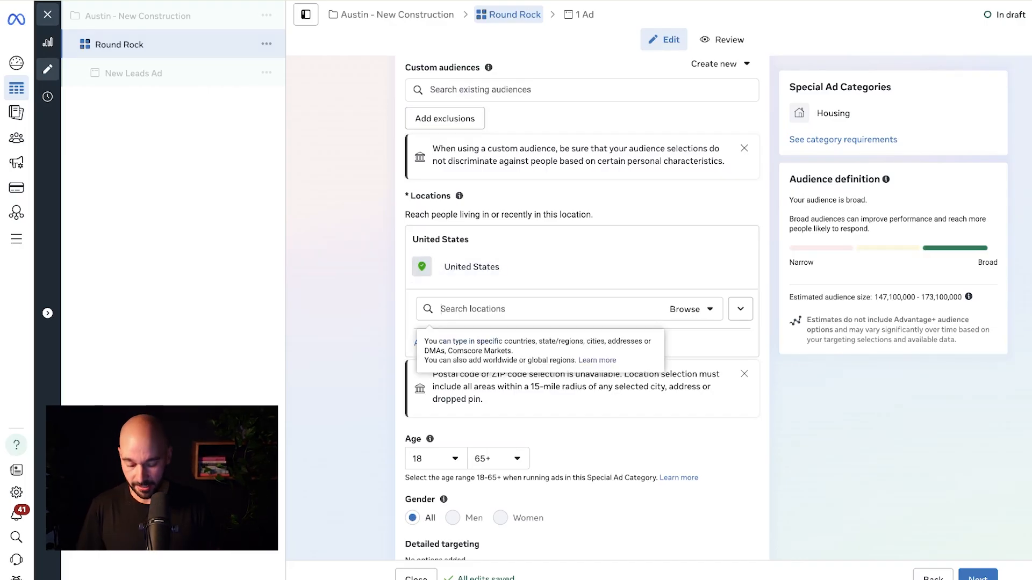
{"action": "type", "text": "round rock"}
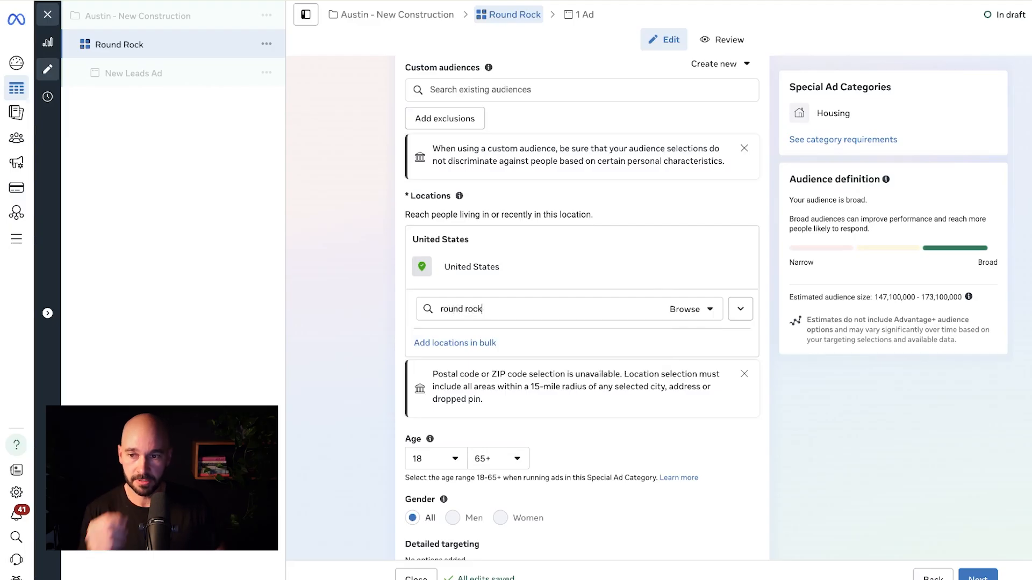
{"action": "key", "text": "Return"}
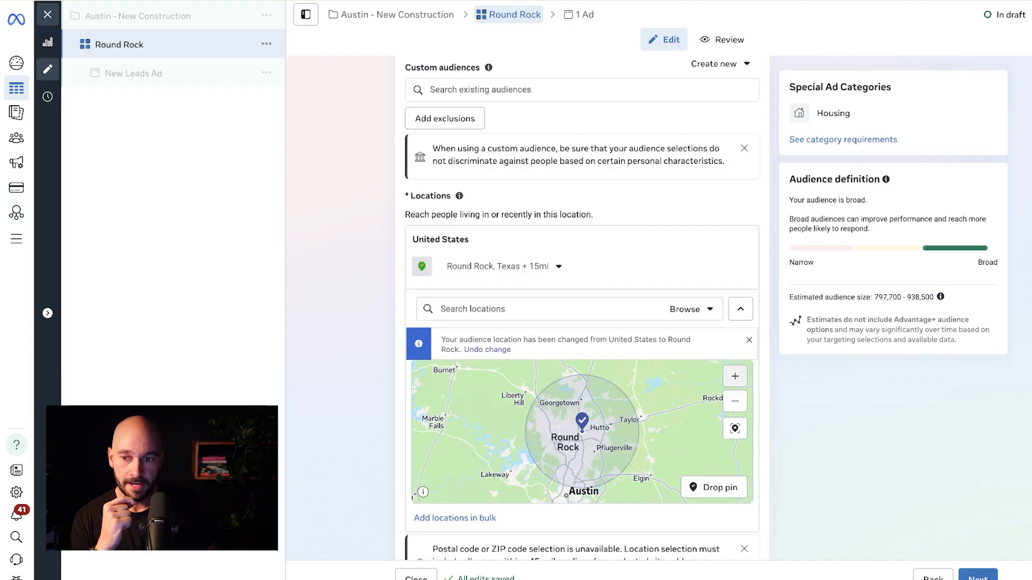
- Examine the targeted radius around Round Rock on the location map and the area south of Austin
{"action": "left_click", "coordinate": [734, 376]}
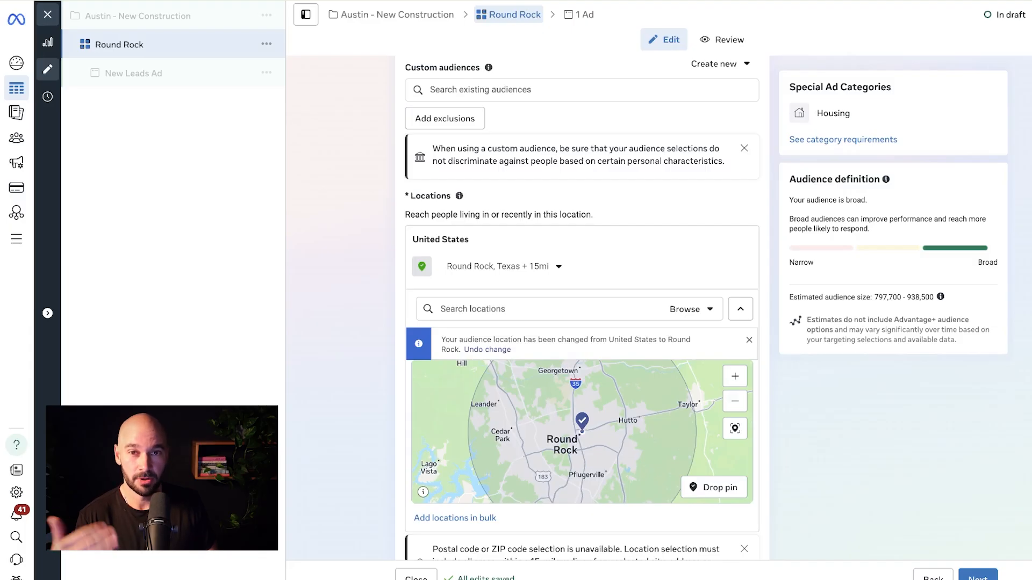
{"action": "scroll", "coordinate": [581, 309], "scroll_direction": "down", "scroll_amount": 1}
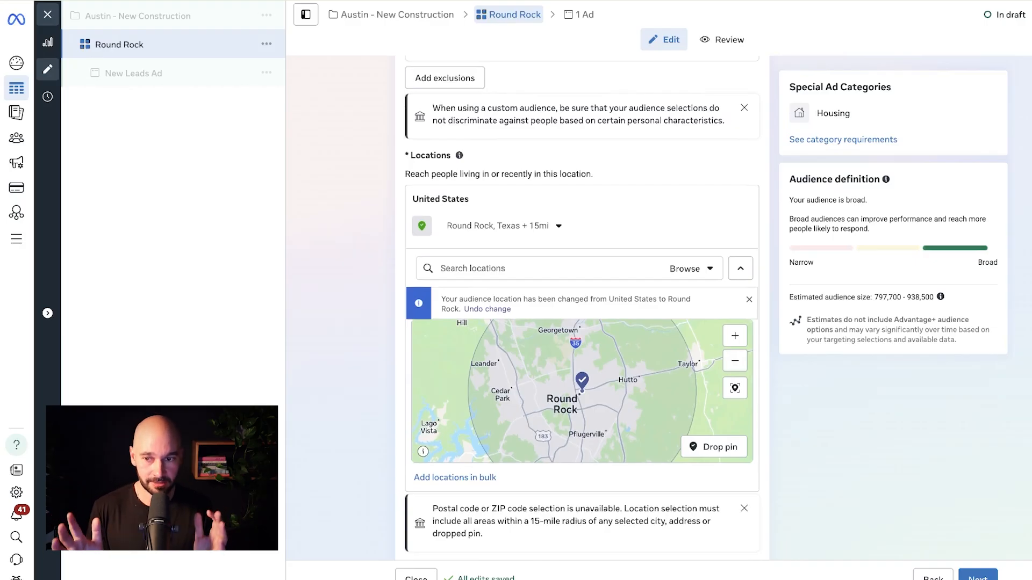
{"action": "scroll", "coordinate": [586, 381], "scroll_direction": "down", "scroll_amount": 4}
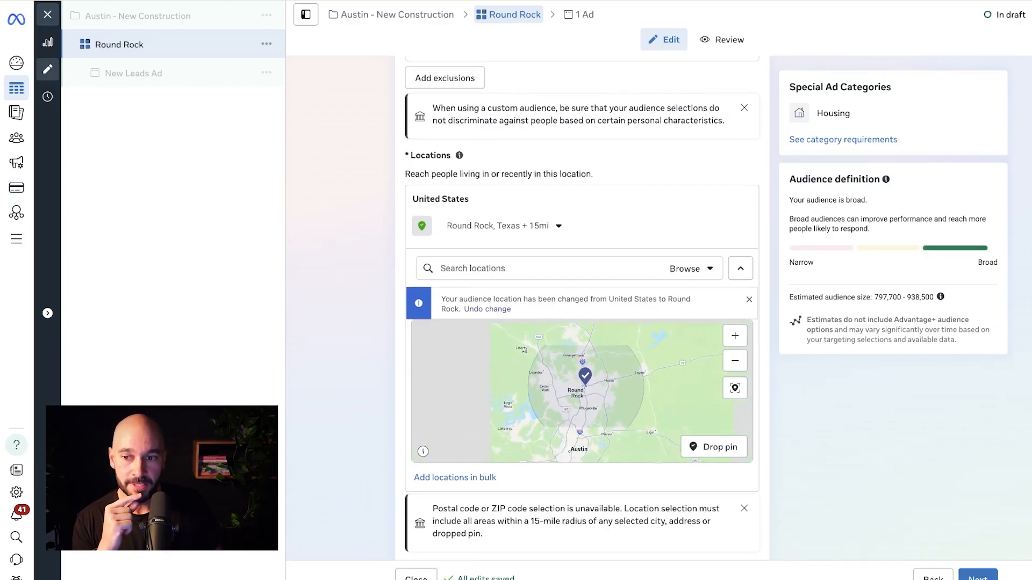
{"action": "scroll", "coordinate": [586, 381], "scroll_direction": "up", "scroll_amount": 2}
{"action": "scroll", "coordinate": [582, 308], "scroll_direction": "down", "scroll_amount": 3}
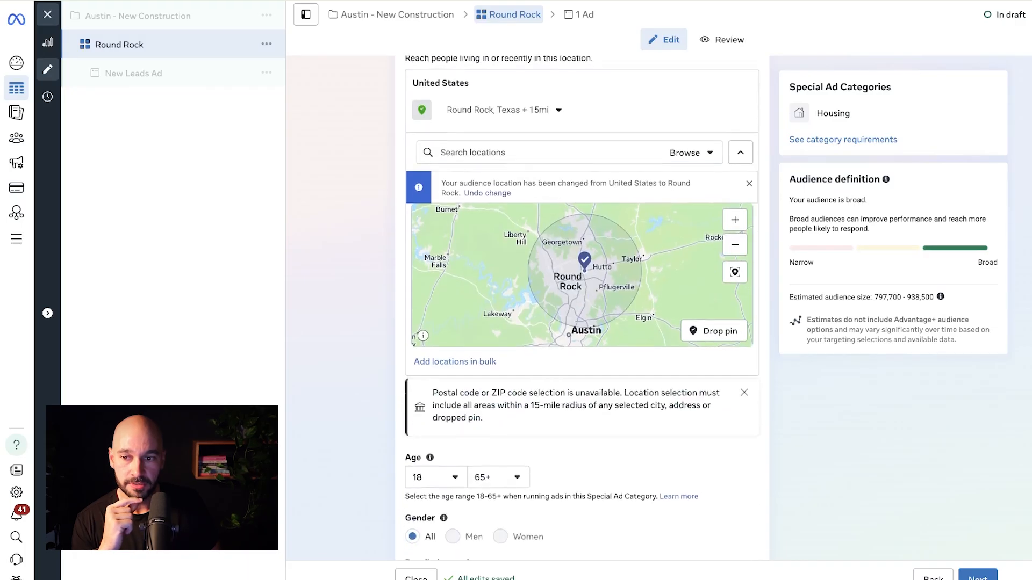
{"action": "scroll", "coordinate": [582, 308], "scroll_direction": "up", "scroll_amount": 2}
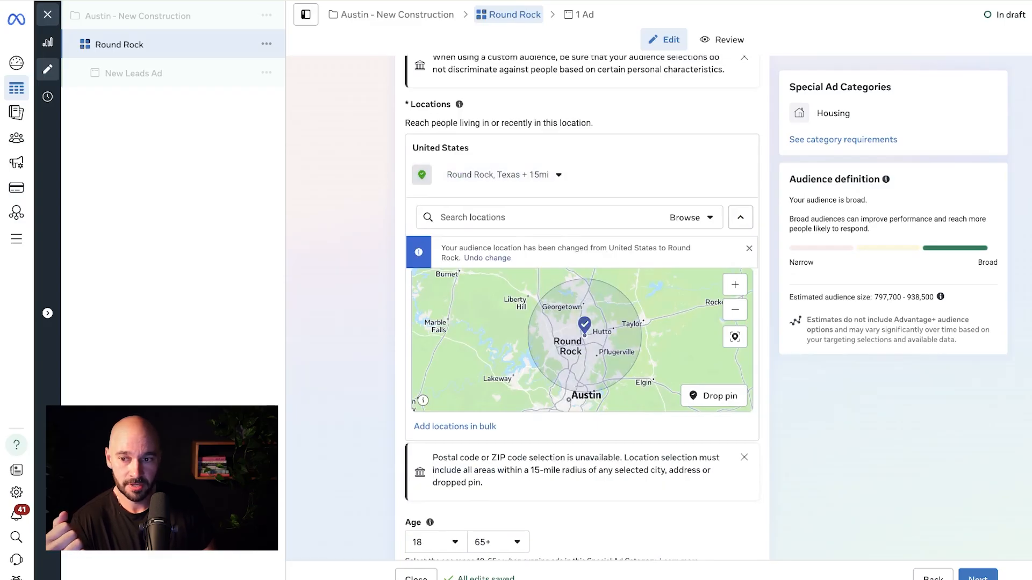
{"action": "left_click_drag", "start_coordinate": [580, 387], "coordinate": [571, 287]}
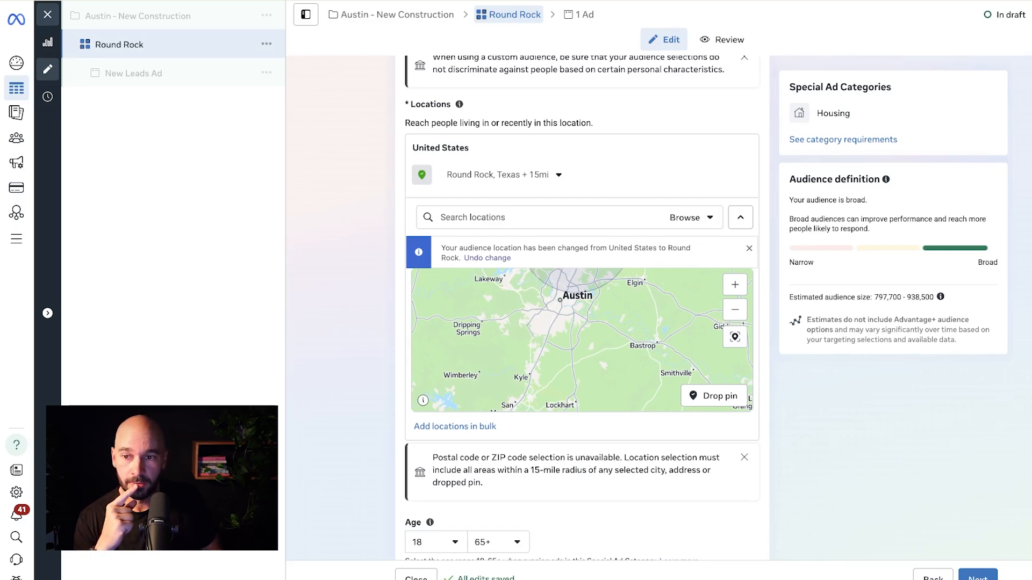
- Expand the additional placement settings and review the devices, platforms and placement controls
{"action": "scroll", "coordinate": [582, 308], "scroll_direction": "down", "scroll_amount": 6}
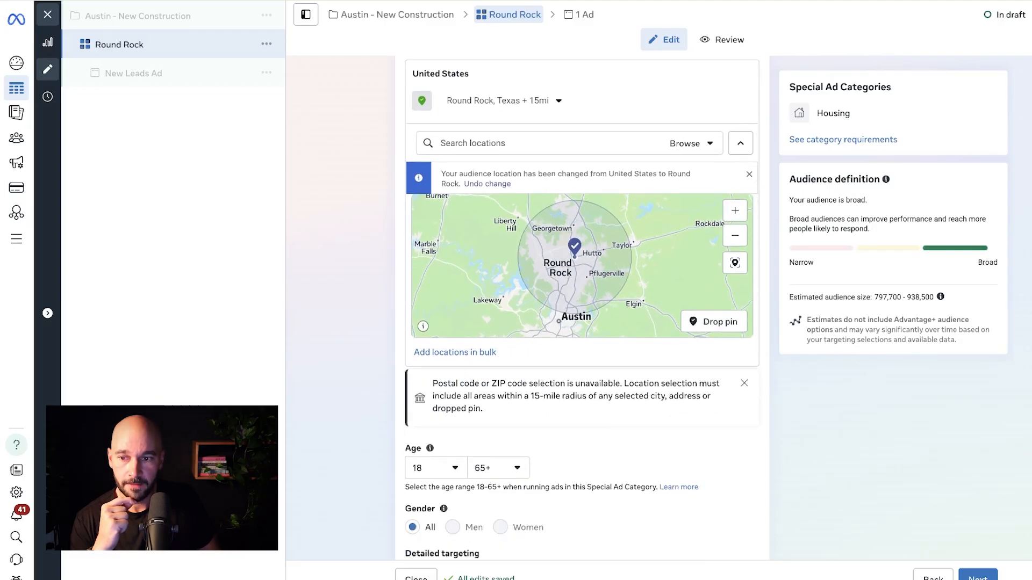
{"action": "scroll", "coordinate": [581, 308], "scroll_direction": "down", "scroll_amount": 1}
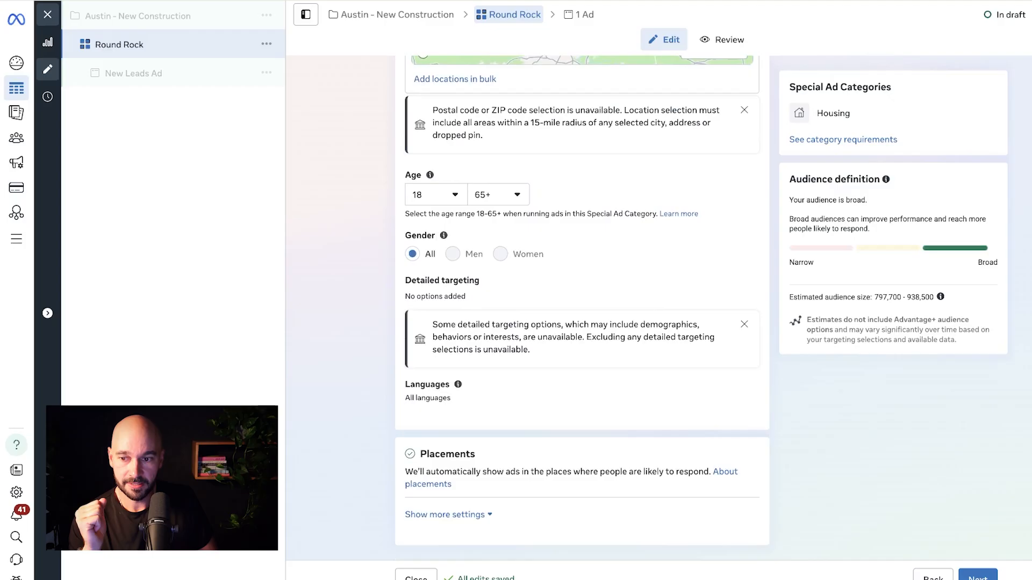
{"action": "left_click", "coordinate": [445, 515]}
{"action": "scroll", "coordinate": [582, 334], "scroll_direction": "down", "scroll_amount": 5}
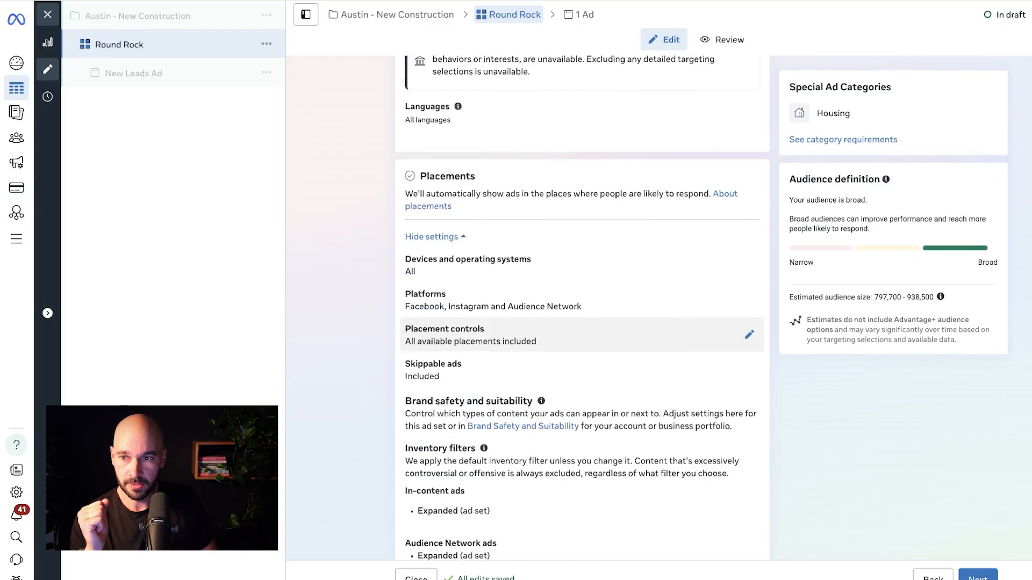
- Open the audience's detailed targeting for editing and search it for "new construction" and "homes for sale"
{"action": "scroll", "coordinate": [582, 308], "scroll_direction": "up", "scroll_amount": 9}
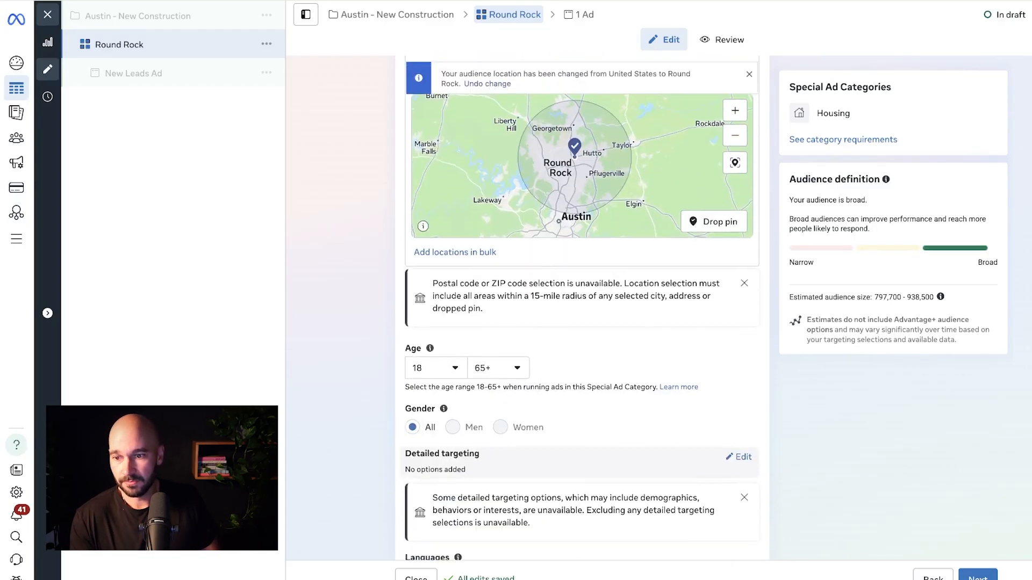
{"action": "scroll", "coordinate": [582, 307], "scroll_direction": "up", "scroll_amount": 3}
{"action": "scroll", "coordinate": [582, 308], "scroll_direction": "down", "scroll_amount": 2}
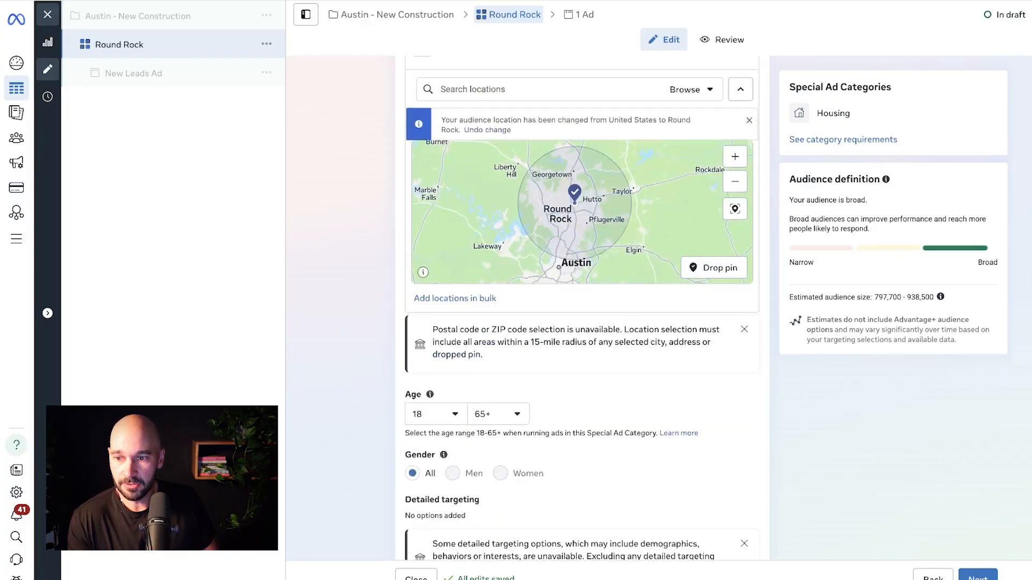
{"action": "scroll", "coordinate": [582, 308], "scroll_direction": "down", "scroll_amount": 3}
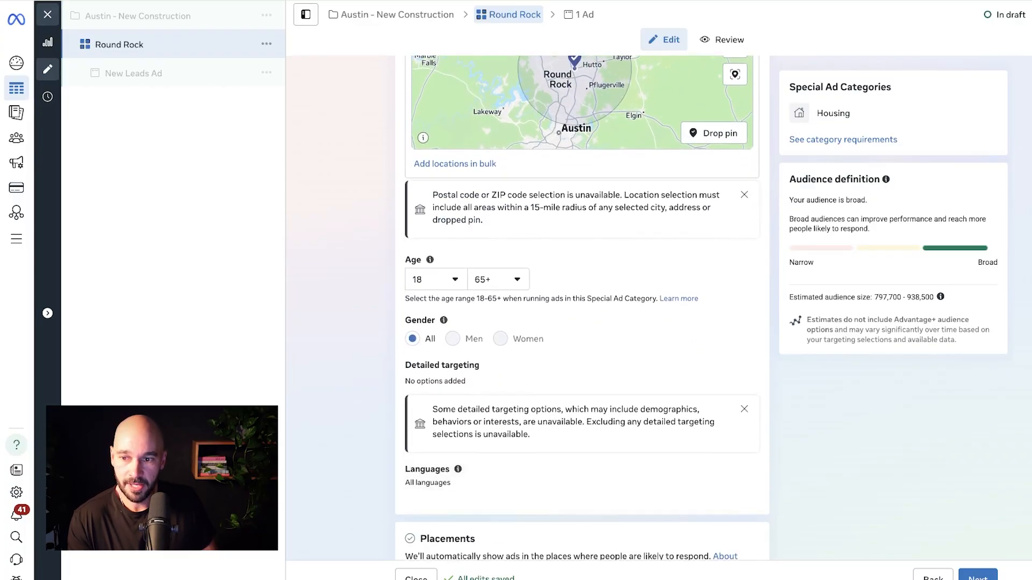
{"action": "left_click", "coordinate": [739, 366]}
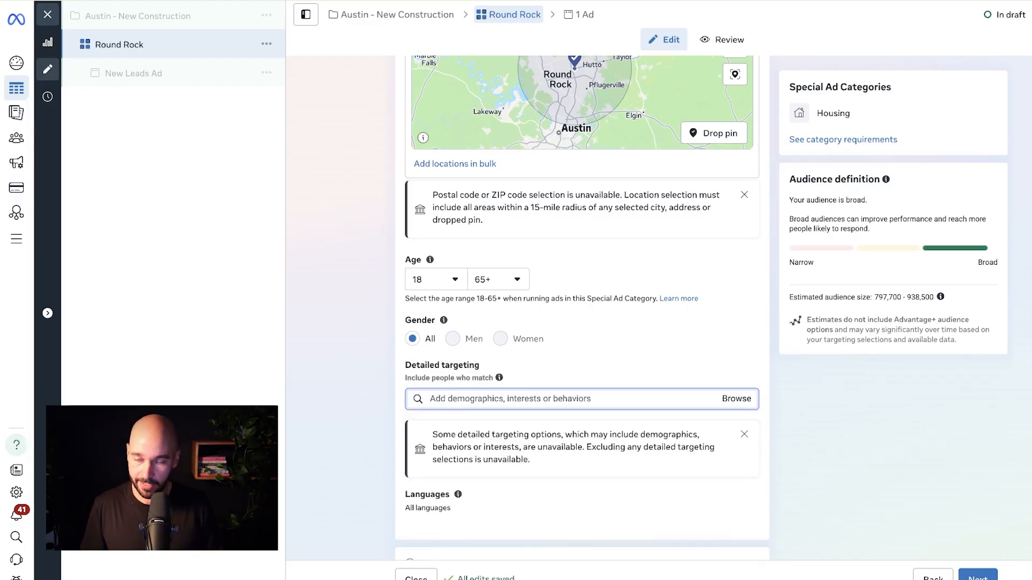
{"action": "type", "text": "new construction"}
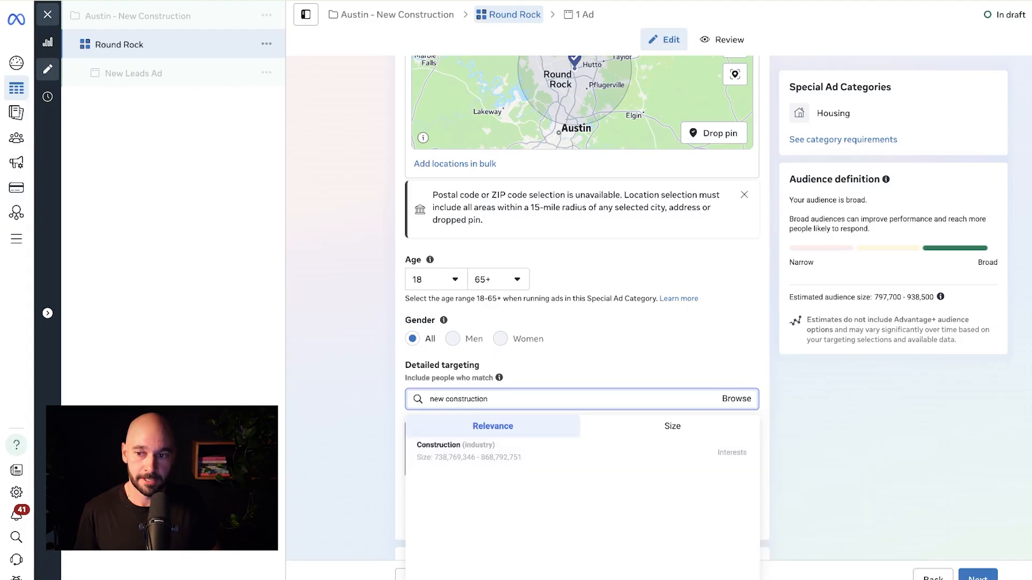
{"action": "key", "text": "super+a"}
{"action": "key", "text": "BackSpace"}
{"action": "type", "text": "homes for sale"}
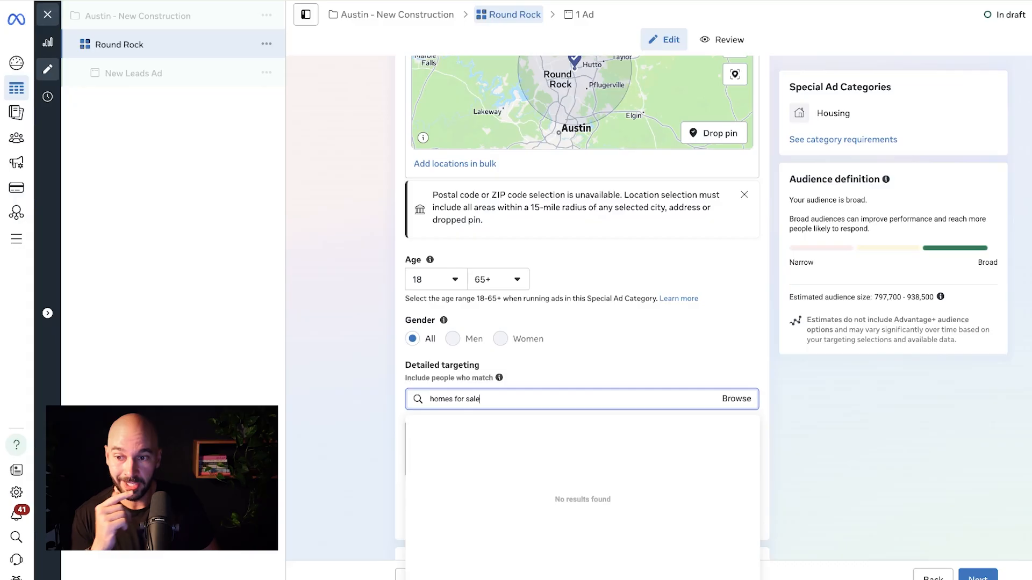
- Replace the detailed targeting search with "real estate" and add the interest Real estate development (real estate)
{"action": "key", "text": "super+a"}
{"action": "key", "text": "BackSpace"}
{"action": "type", "text": "h"}
{"action": "key", "text": "BackSpace"}
{"action": "type", "text": "real estate"}
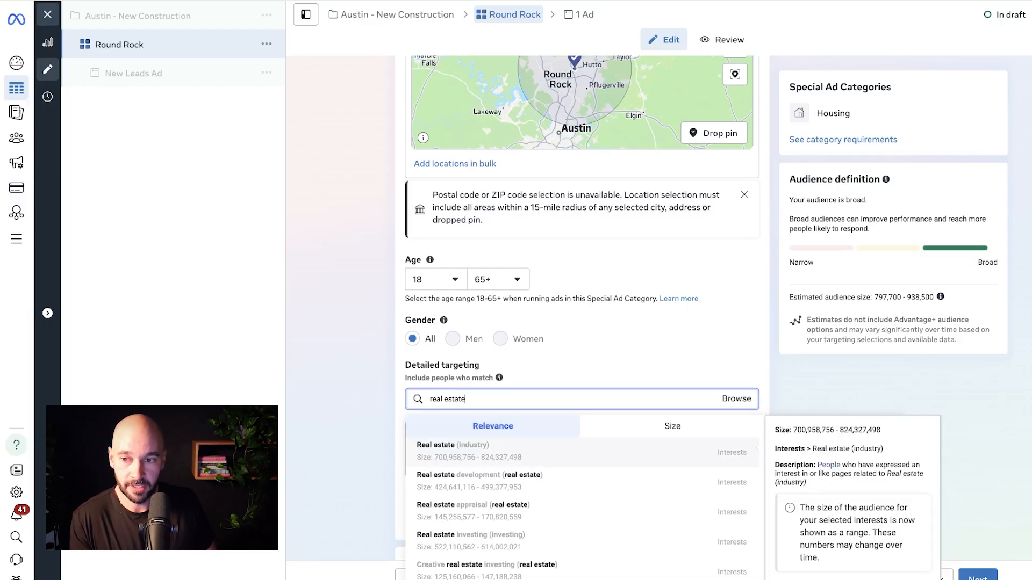
{"action": "key", "text": "Down"}
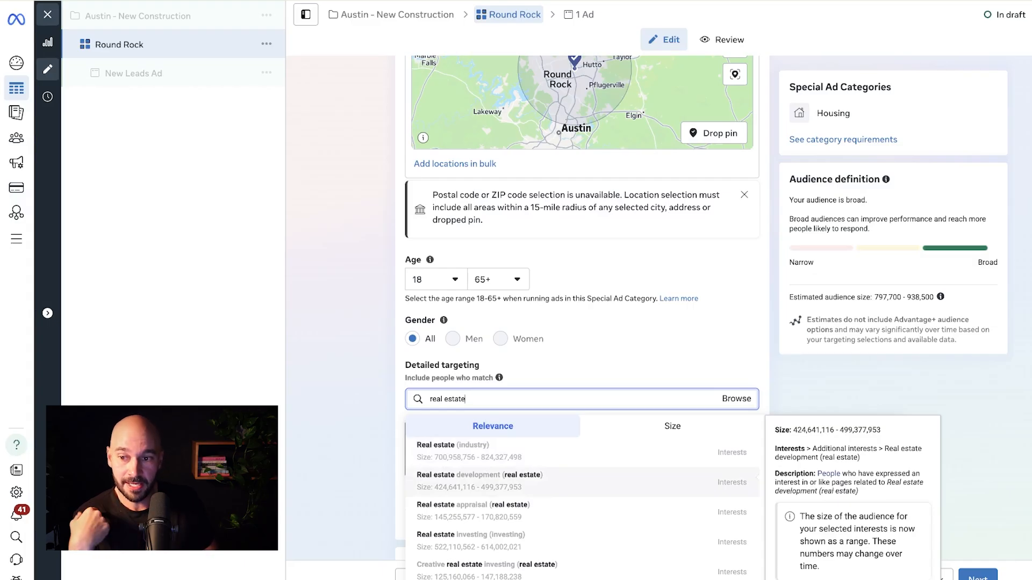
{"action": "key", "text": "Return"}
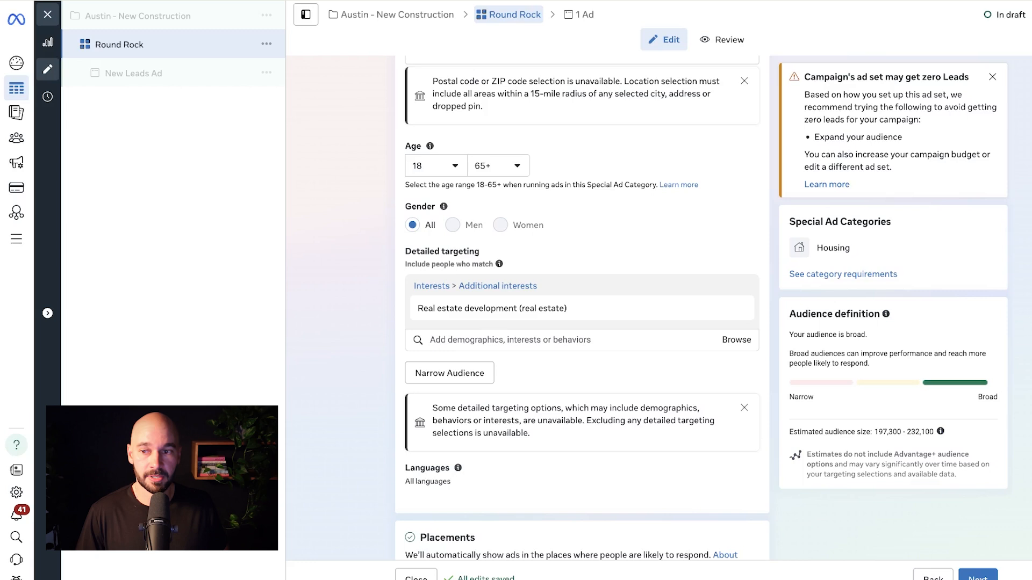
- Narrow the audience with a second must-also-match condition and try searching it for "wine"
{"action": "mouse_move", "coordinate": [582, 309]}
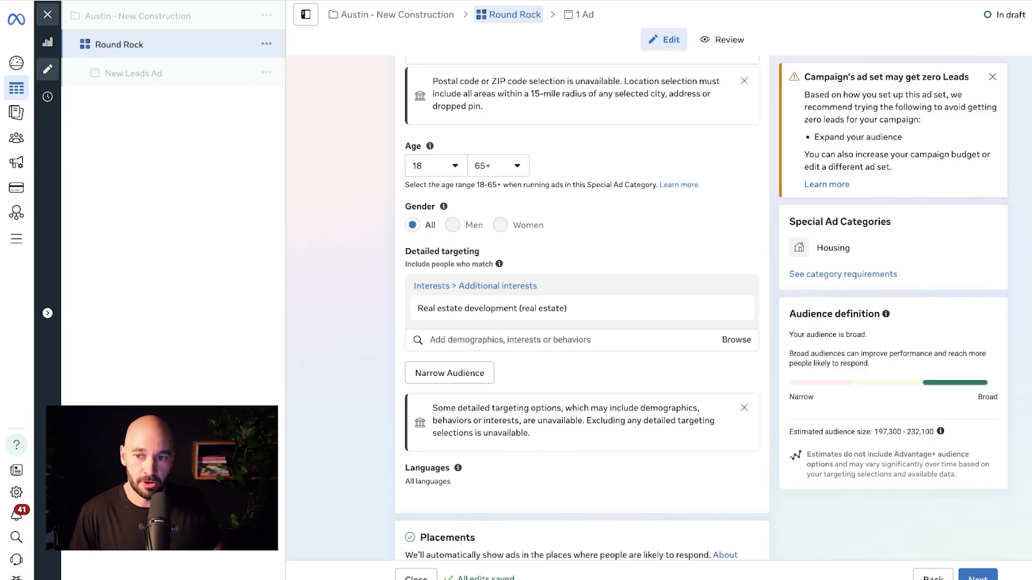
{"action": "left_click", "coordinate": [449, 373]}
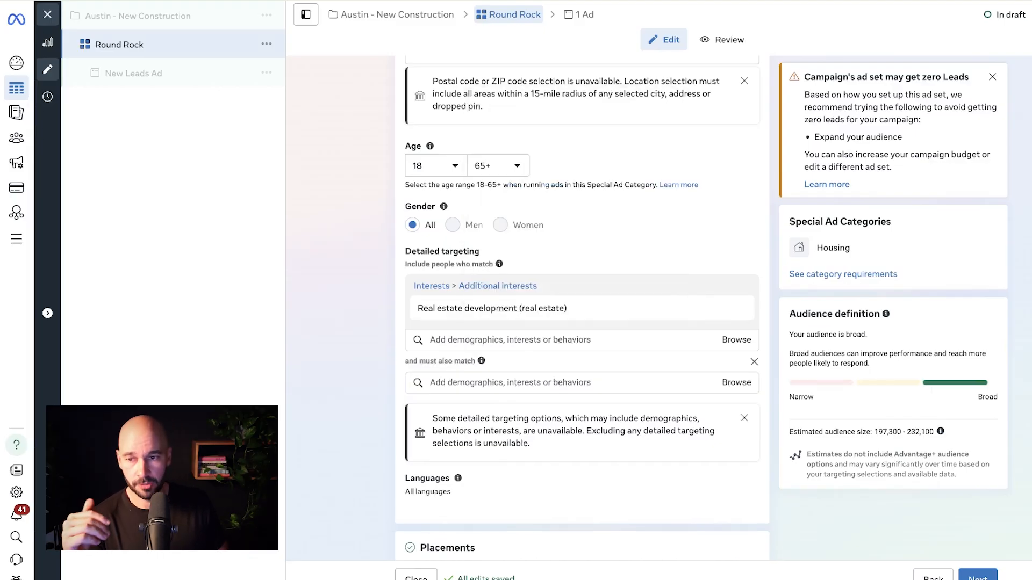
{"action": "left_click_drag", "start_coordinate": [413, 285], "coordinate": [568, 309]}
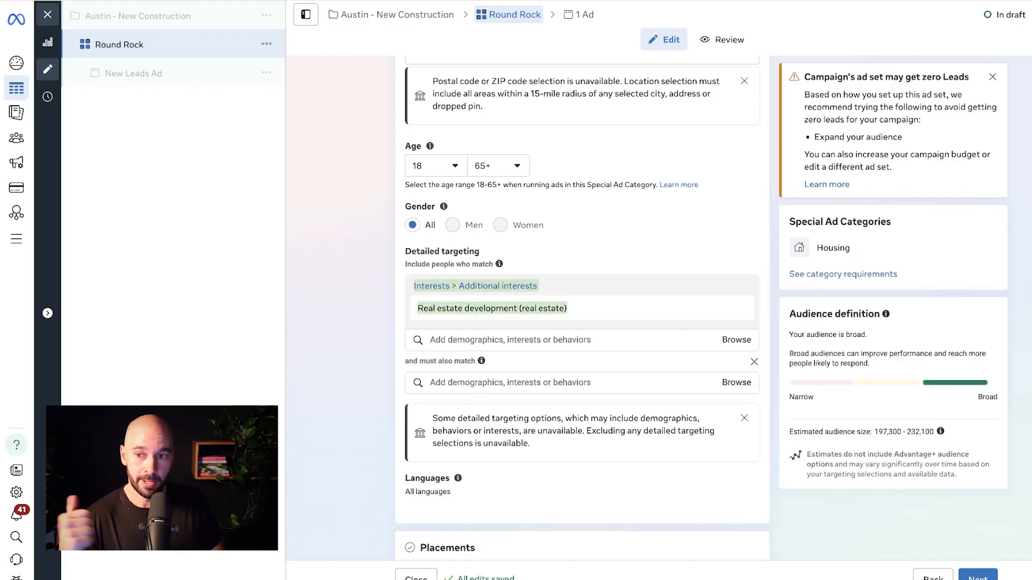
{"action": "left_click", "coordinate": [511, 383]}
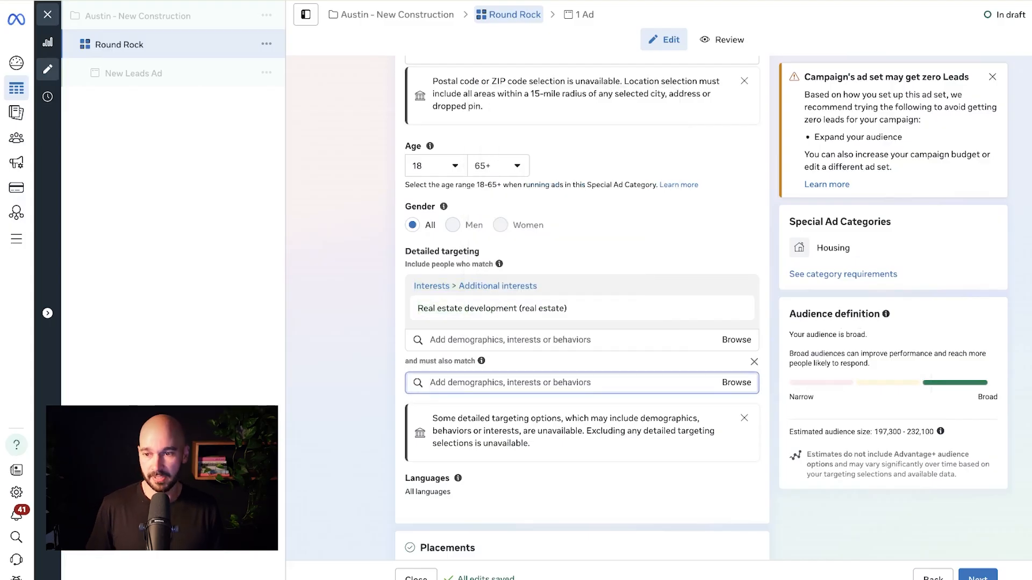
{"action": "type", "text": "wine"}
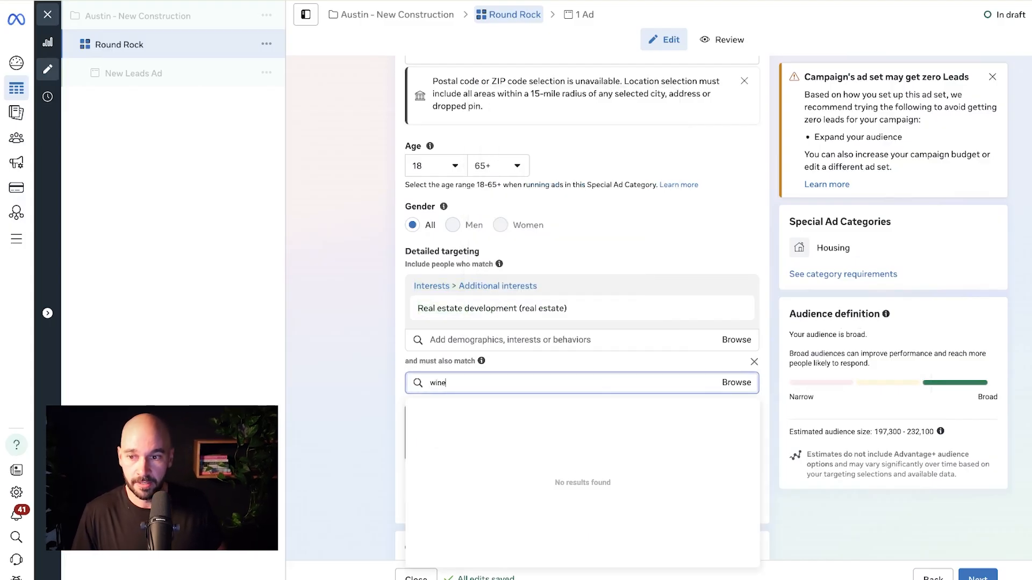
{"action": "key", "text": "BackSpace"}
{"action": "key", "text": "BackSpace"}
{"action": "key", "text": "BackSpace"}
{"action": "key", "text": "BackSpace"}
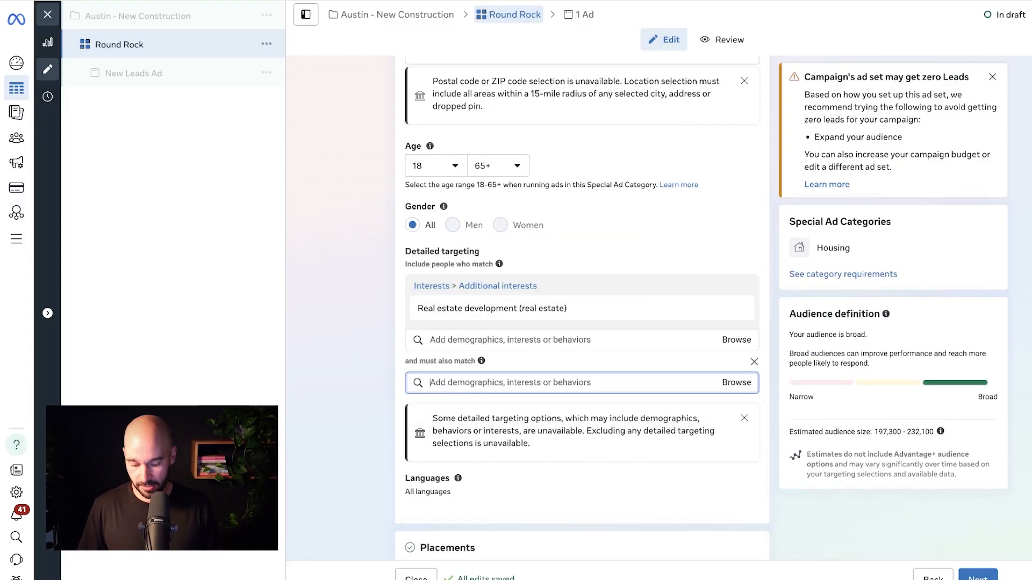
- Search the must-also-match condition for "real estate" and add the interest Real estate investing (investing)
{"action": "type", "text": "real estate"}
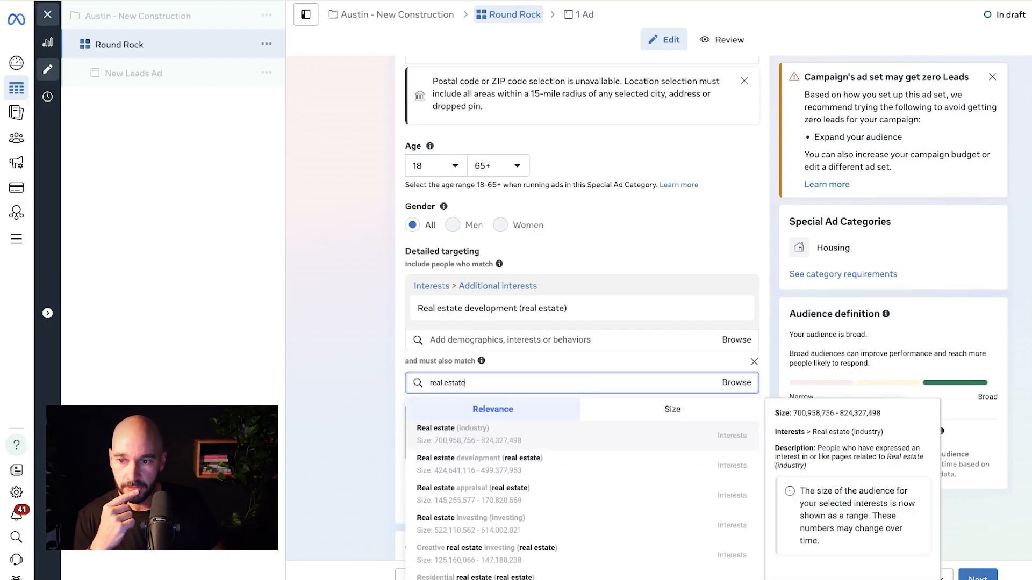
{"action": "scroll", "coordinate": [582, 467], "scroll_direction": "down", "scroll_amount": 1}
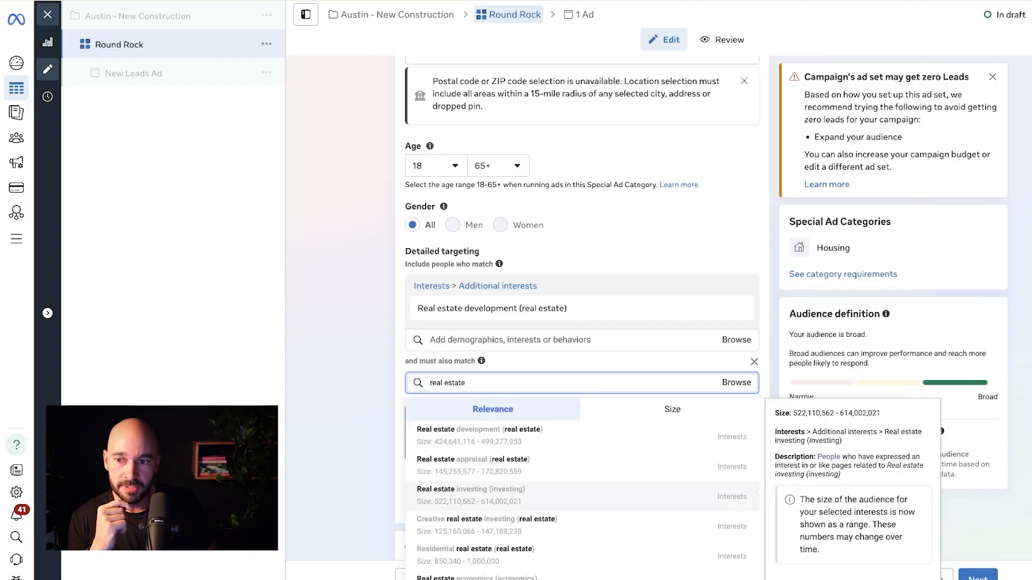
{"action": "left_click", "coordinate": [470, 495]}
{"action": "scroll", "coordinate": [582, 449], "scroll_direction": "down", "scroll_amount": 9}
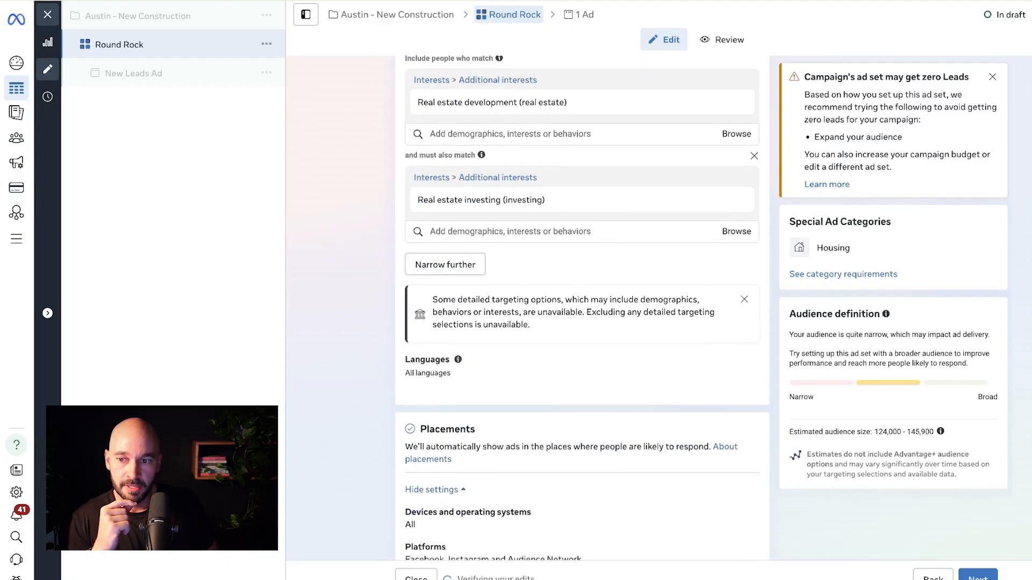
- Remove the must-also-match condition and the Real estate development interest from the detailed targeting
{"action": "scroll", "coordinate": [582, 449], "scroll_direction": "up", "scroll_amount": 8}
{"action": "scroll", "coordinate": [582, 376], "scroll_direction": "up", "scroll_amount": 3}
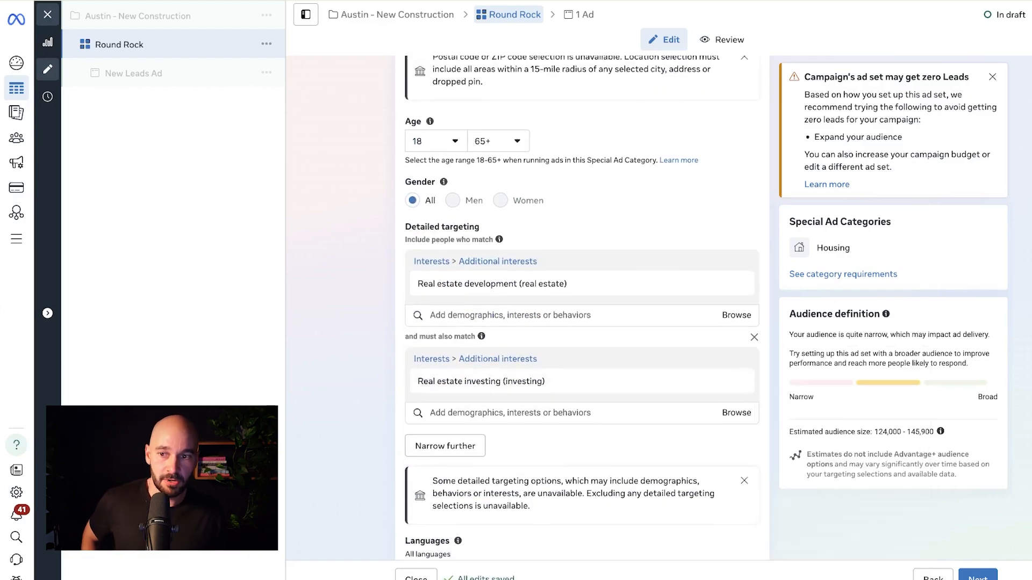
{"action": "left_click_drag", "start_coordinate": [414, 262], "coordinate": [567, 284]}
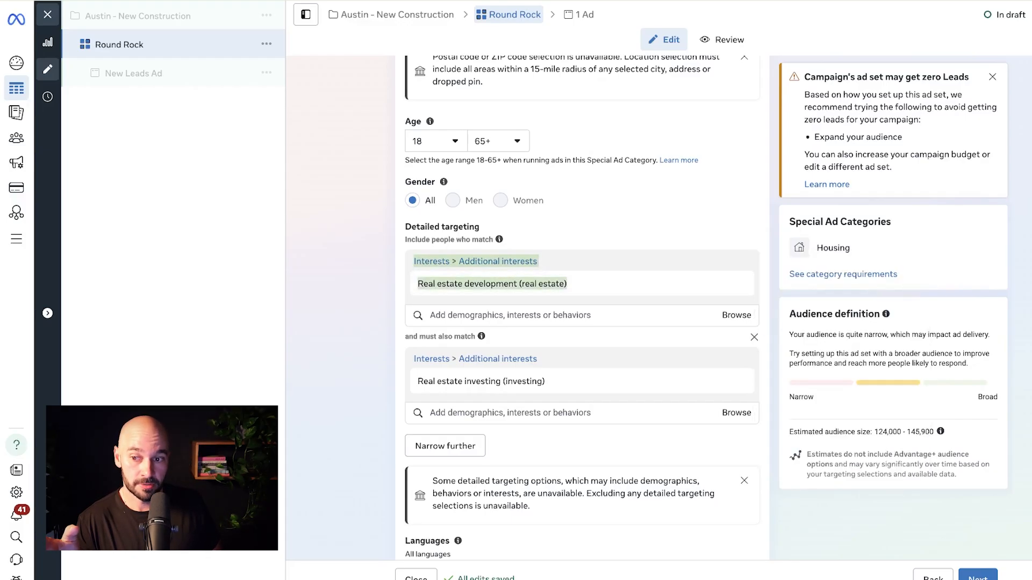
{"action": "left_click_drag", "start_coordinate": [413, 358], "coordinate": [545, 382]}
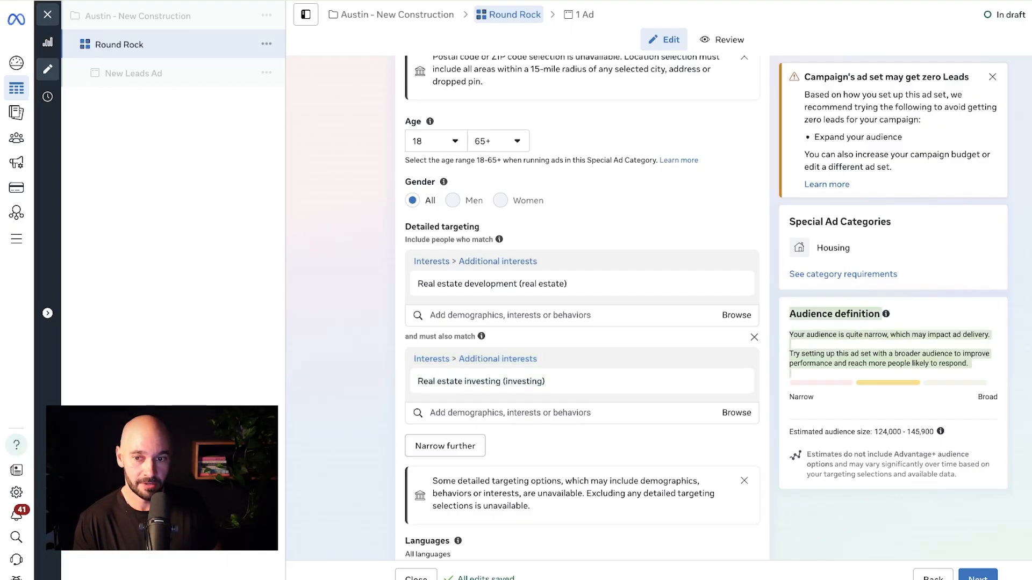
{"action": "left_click", "coordinate": [973, 372]}
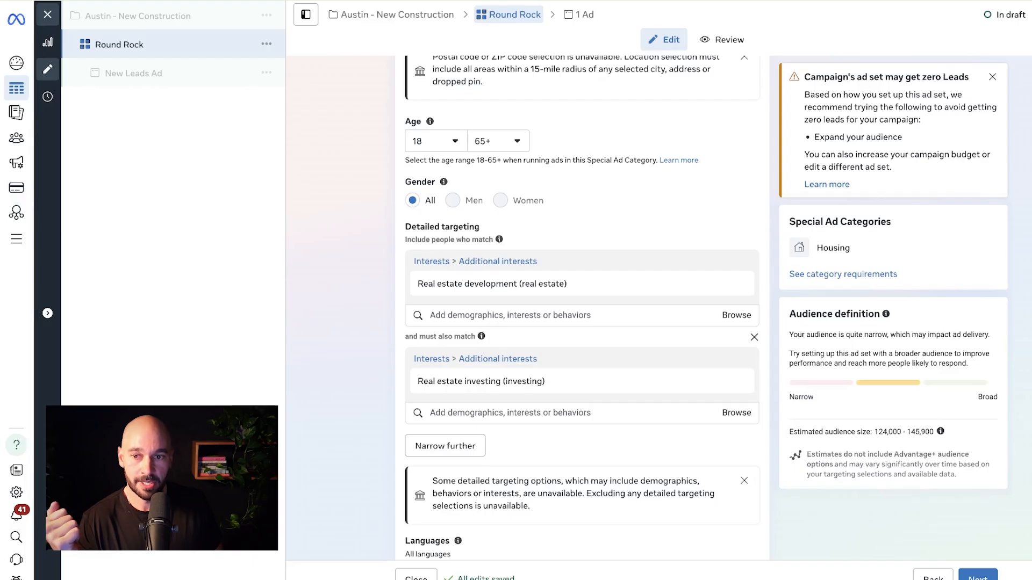
{"action": "left_click", "coordinate": [754, 337]}
{"action": "left_click", "coordinate": [736, 263]}
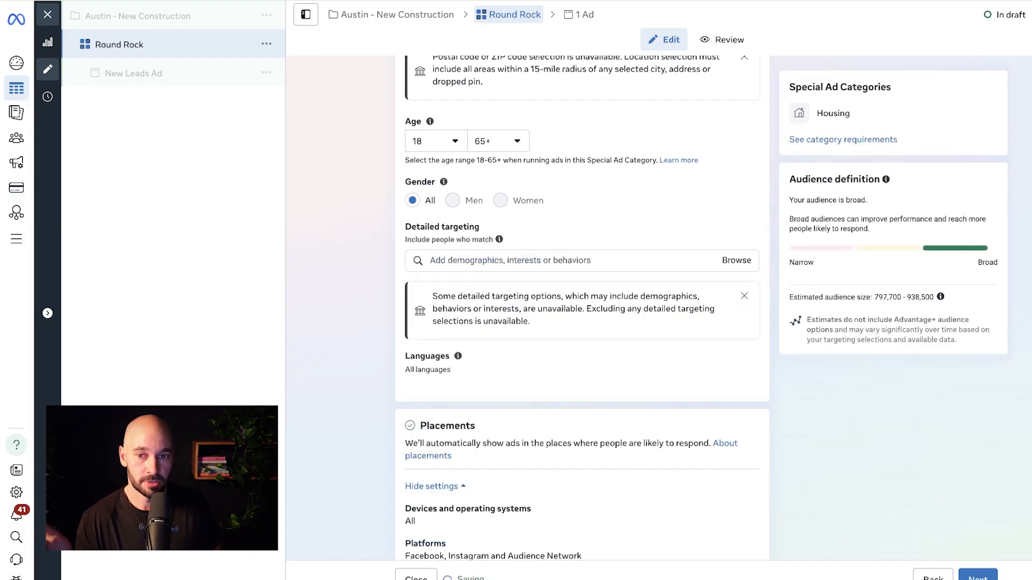
- Exclude Audience Network from the ad set's placement platforms, keeping Facebook and Instagram
{"action": "scroll", "coordinate": [582, 357], "scroll_direction": "down", "scroll_amount": 1}
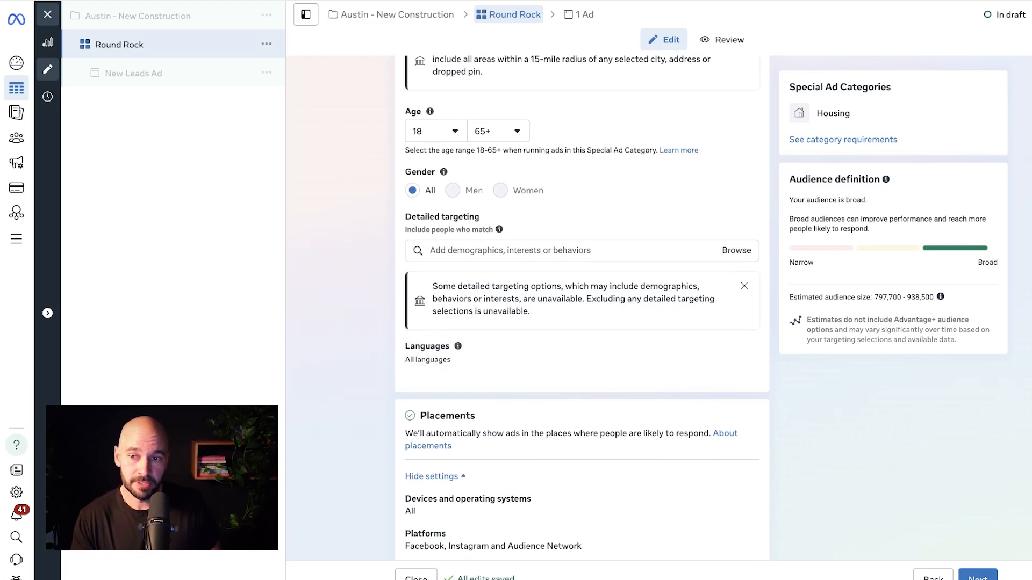
{"action": "scroll", "coordinate": [582, 305], "scroll_direction": "down", "scroll_amount": 1}
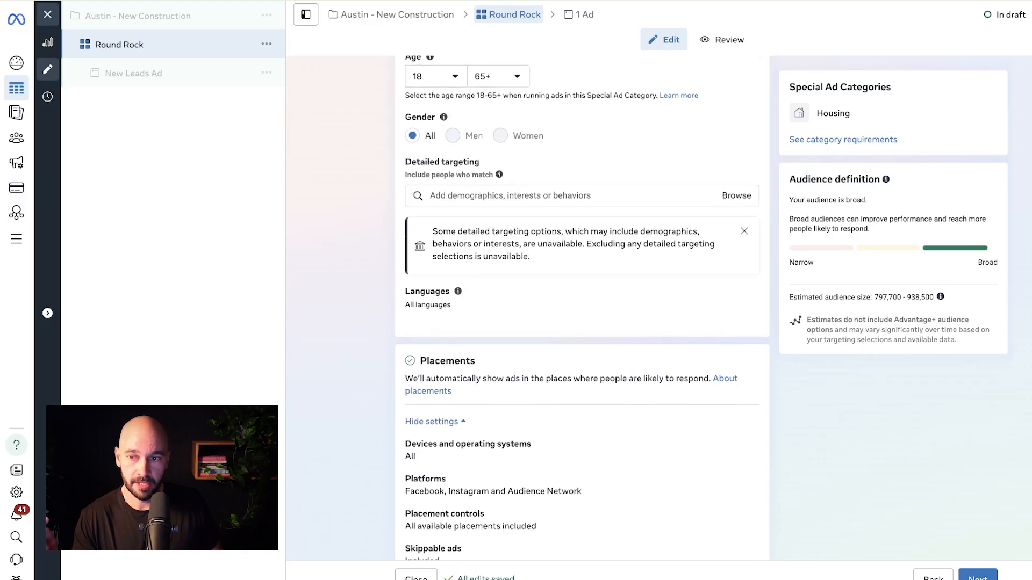
{"action": "scroll", "coordinate": [582, 305], "scroll_direction": "down", "scroll_amount": 1}
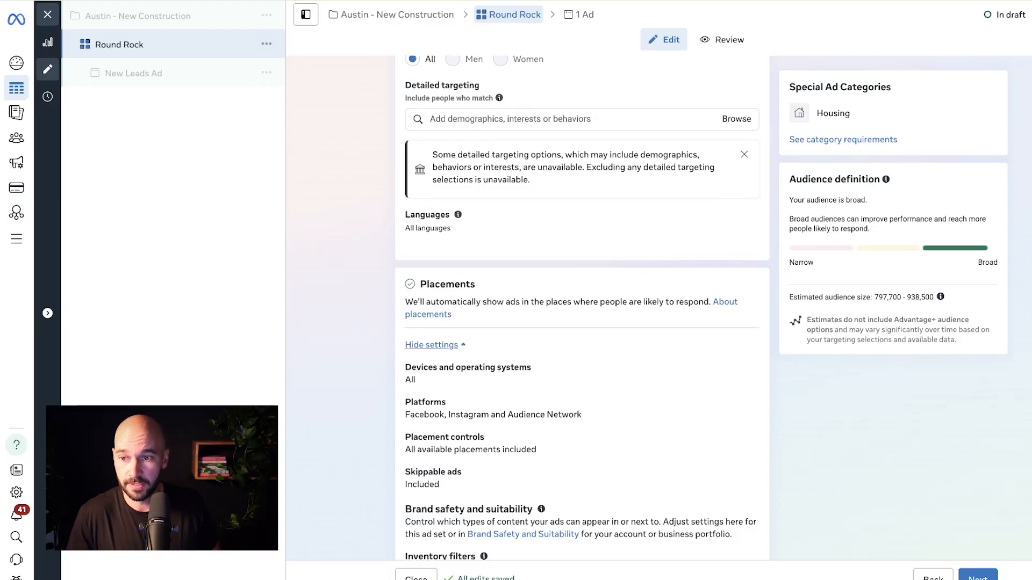
{"action": "scroll", "coordinate": [580, 368], "scroll_direction": "down", "scroll_amount": 1}
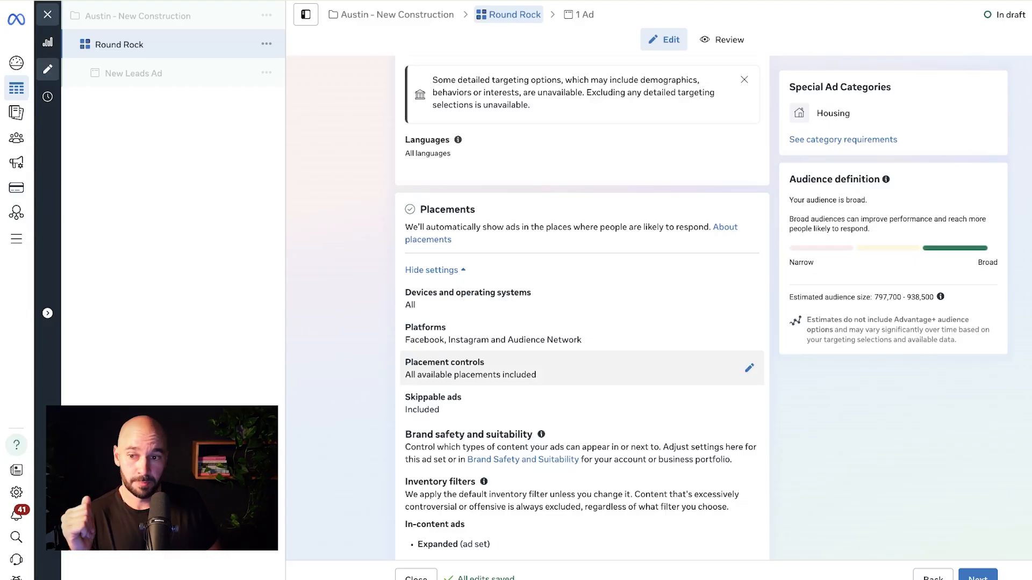
{"action": "scroll", "coordinate": [581, 322], "scroll_direction": "down", "scroll_amount": 1}
{"action": "scroll", "coordinate": [580, 323], "scroll_direction": "down", "scroll_amount": 1}
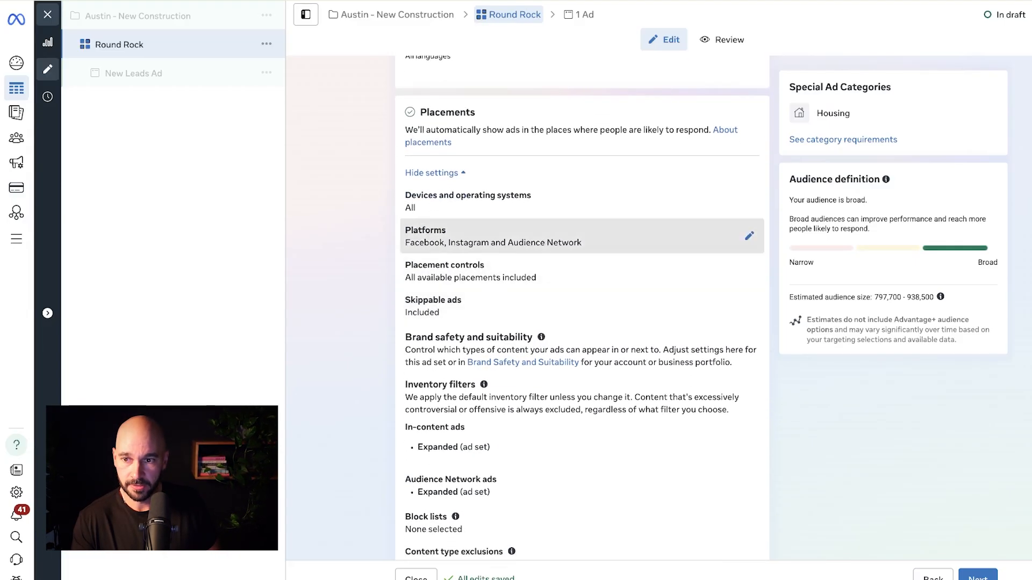
{"action": "left_click", "coordinate": [749, 236]}
{"action": "left_click", "coordinate": [420, 286]}
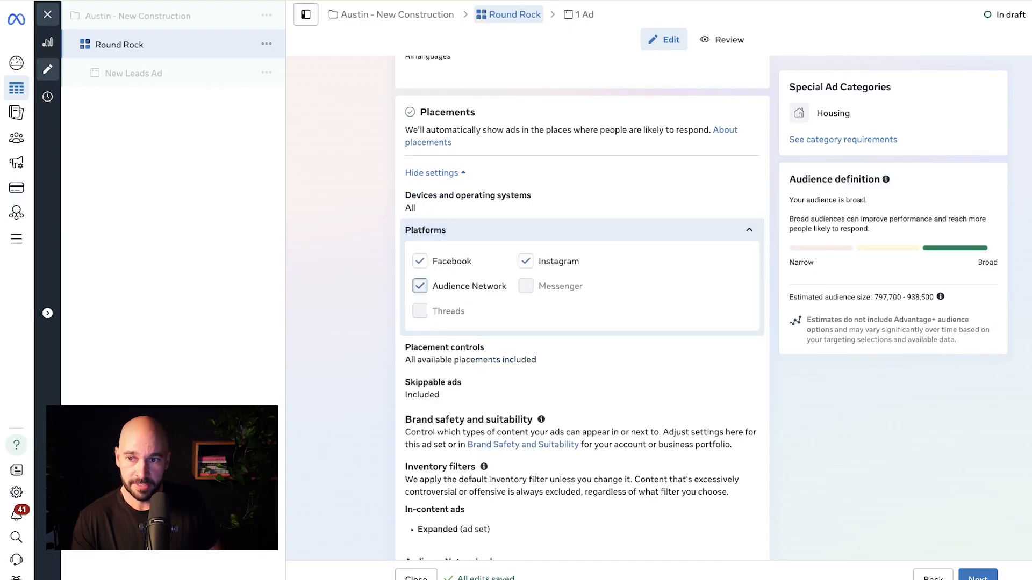
- Open the placement controls for editing and exclude the Search results placements
{"action": "scroll", "coordinate": [582, 317], "scroll_direction": "down", "scroll_amount": 3}
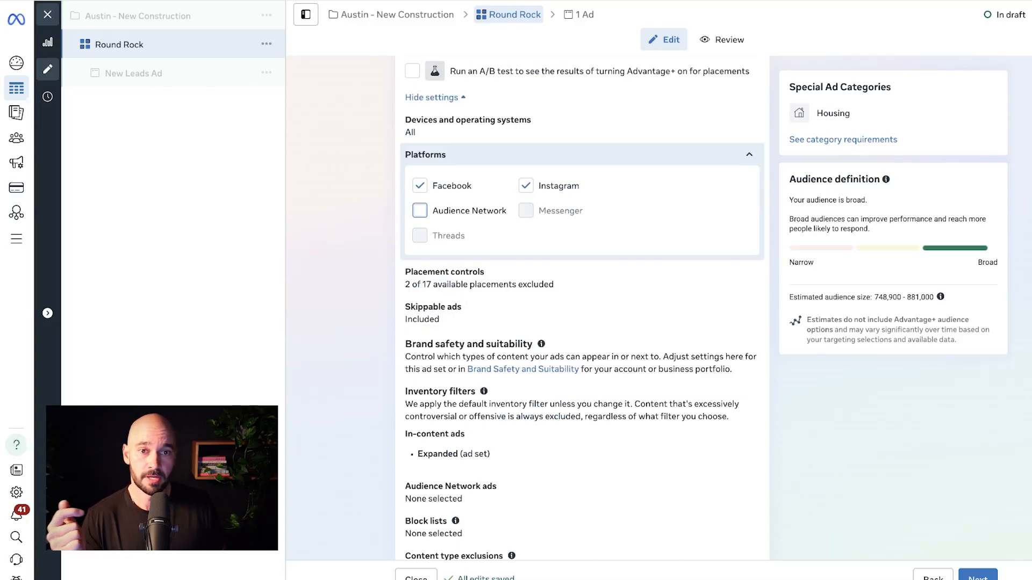
{"action": "left_click", "coordinate": [749, 278]}
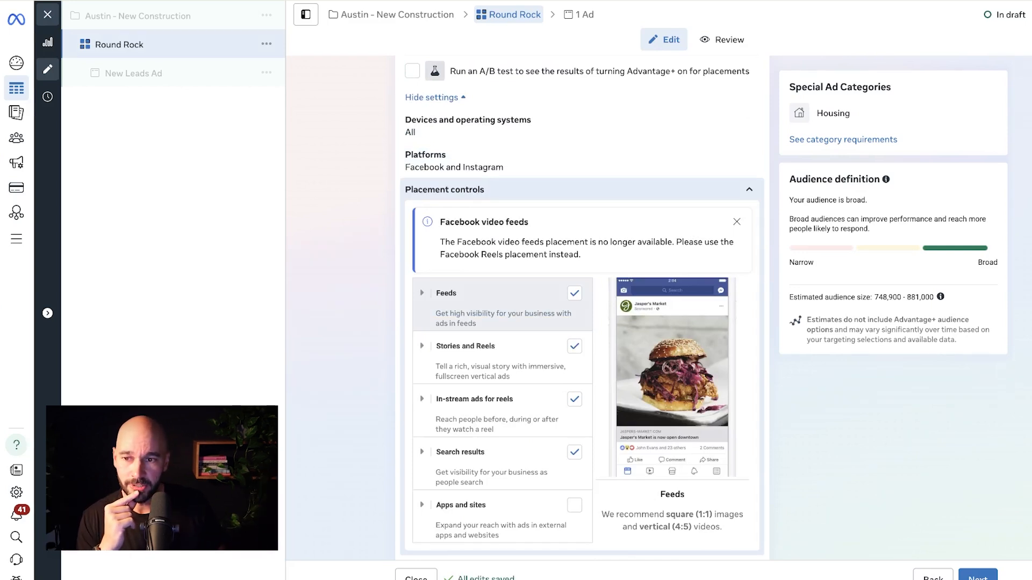
{"action": "scroll", "coordinate": [502, 303], "scroll_direction": "down", "scroll_amount": 1}
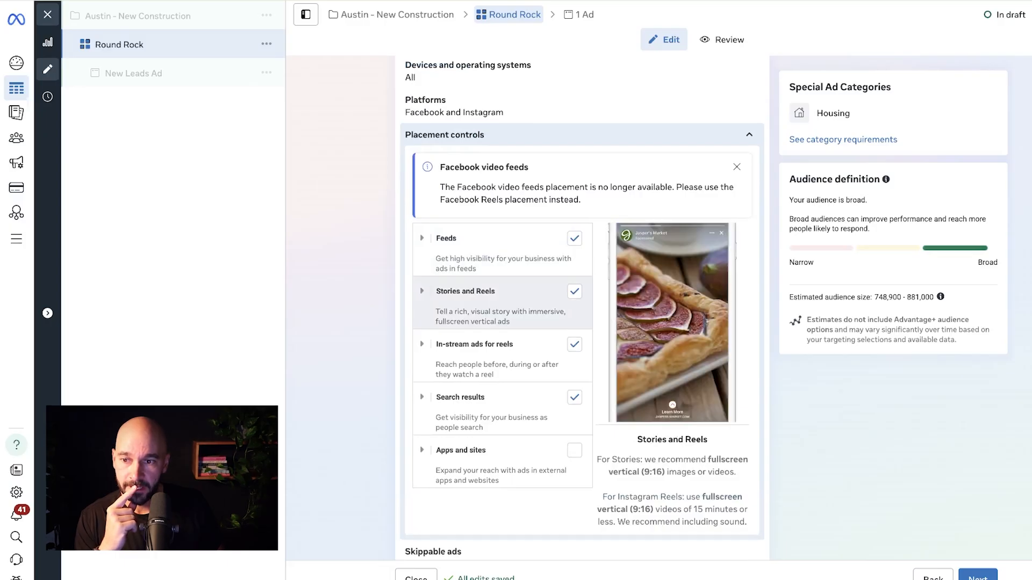
{"action": "scroll", "coordinate": [502, 355], "scroll_direction": "down", "scroll_amount": 1}
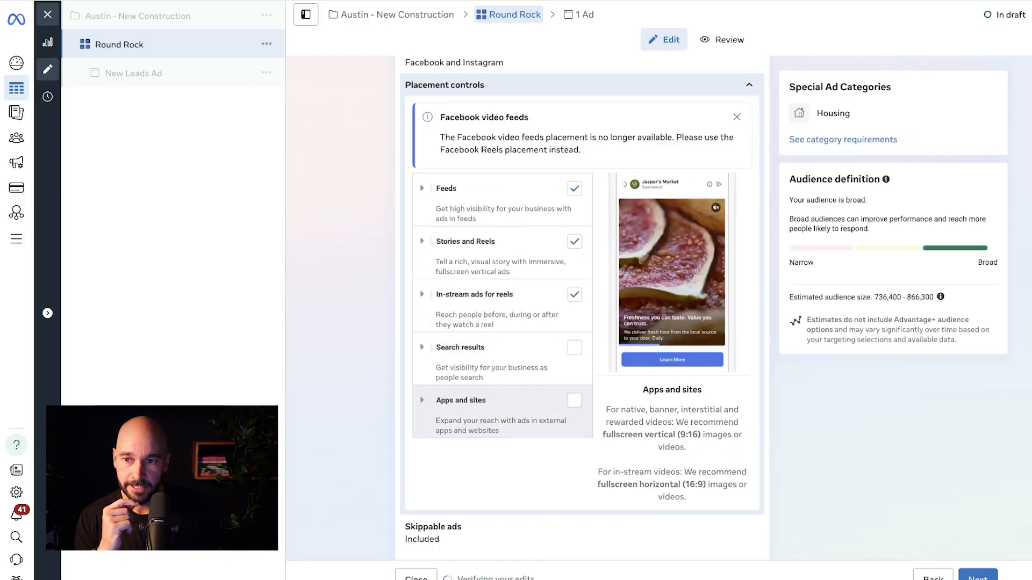
- Expand the Feeds placements, look through the Facebook home feed, and review the individual feed options
{"action": "scroll", "coordinate": [582, 323], "scroll_direction": "down", "scroll_amount": 4}
{"action": "scroll", "coordinate": [582, 308], "scroll_direction": "up", "scroll_amount": 5}
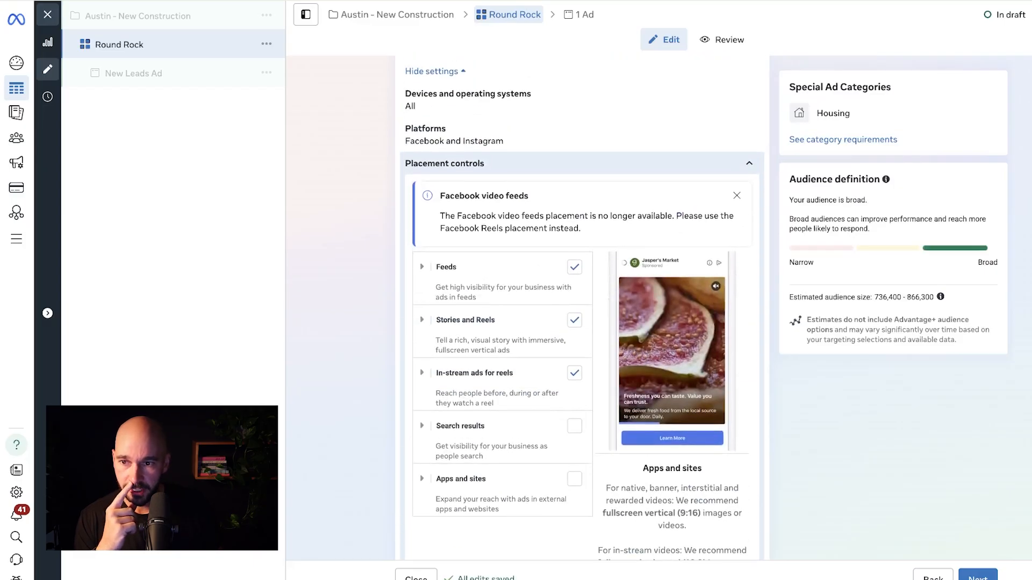
{"action": "left_click", "coordinate": [446, 267]}
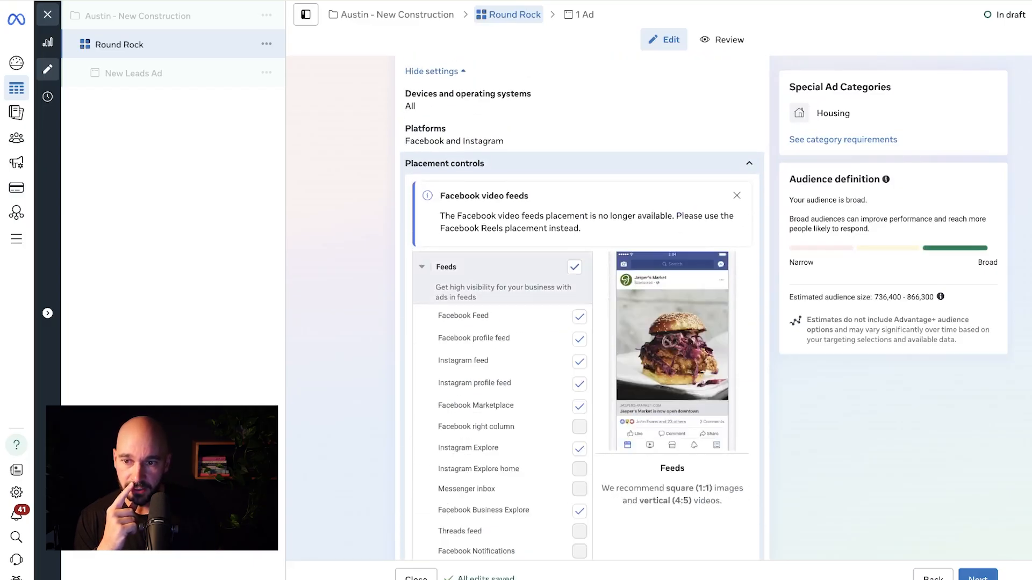
{"action": "scroll", "coordinate": [483, 313], "scroll_direction": "down", "scroll_amount": 1}
{"action": "scroll", "coordinate": [483, 414], "scroll_direction": "down", "scroll_amount": 1}
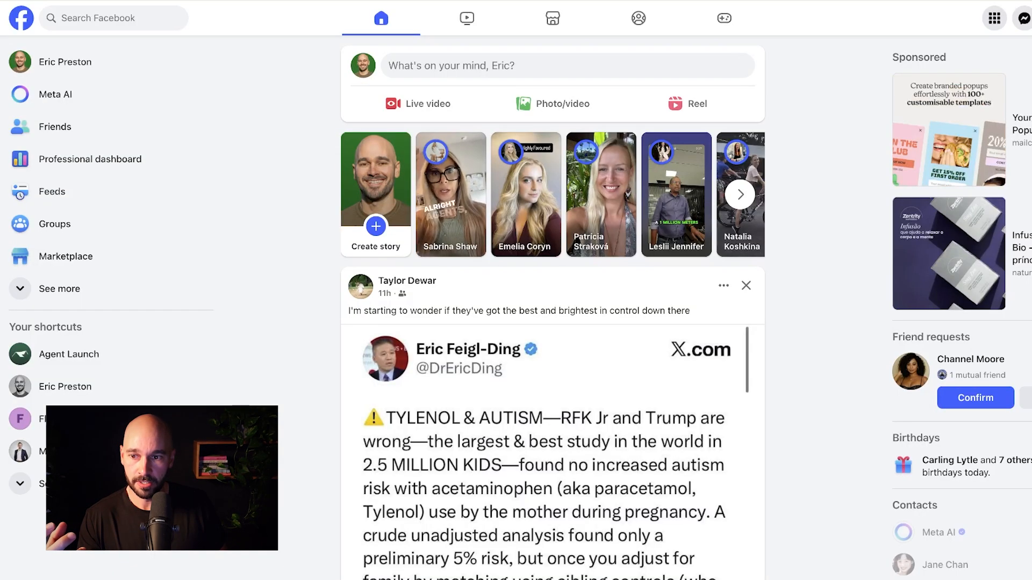
{"action": "scroll", "coordinate": [552, 323], "scroll_direction": "down", "scroll_amount": 10}
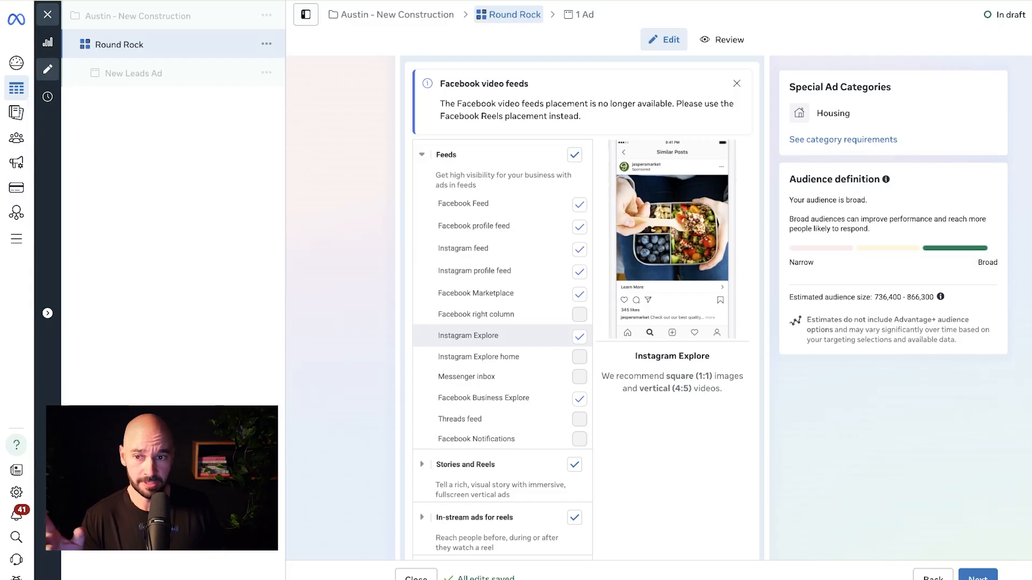
{"action": "scroll", "coordinate": [503, 403], "scroll_direction": "down", "scroll_amount": 3}
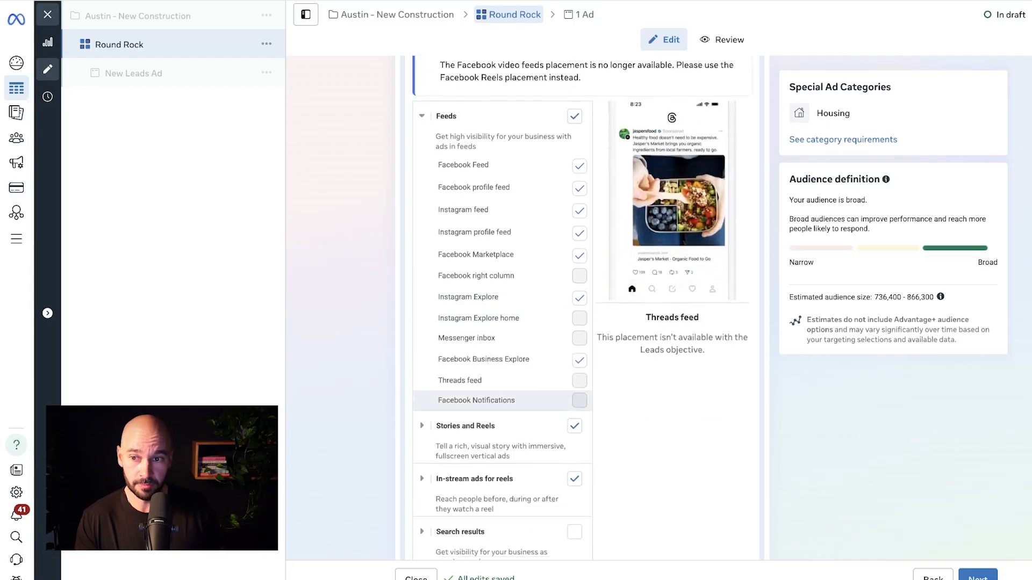
- Exclude In-stream ads for reels from the placements, and expand that group and Stories and Reels
{"action": "scroll", "coordinate": [537, 408], "scroll_direction": "down", "scroll_amount": 2}
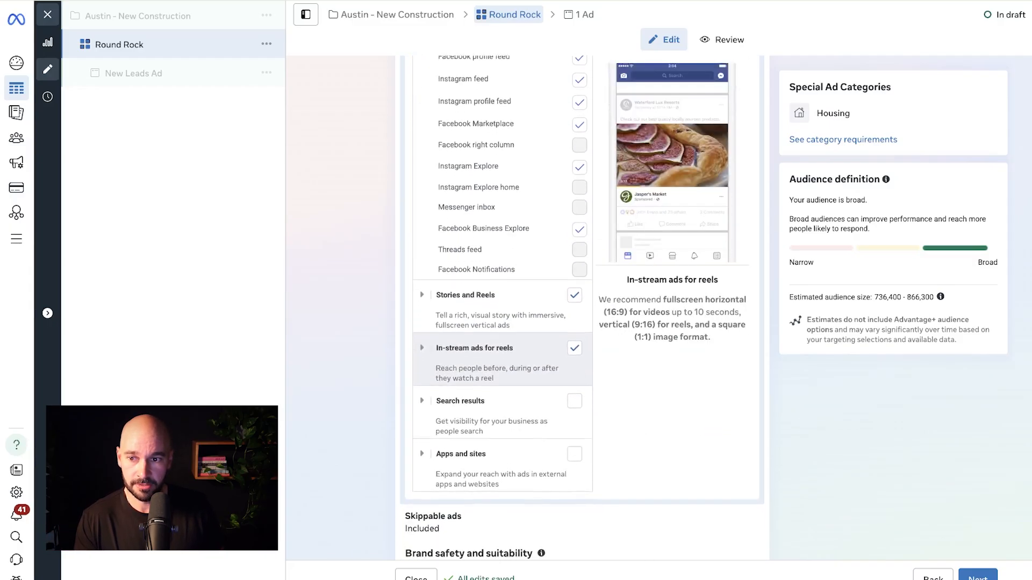
{"action": "left_click", "coordinate": [574, 338]}
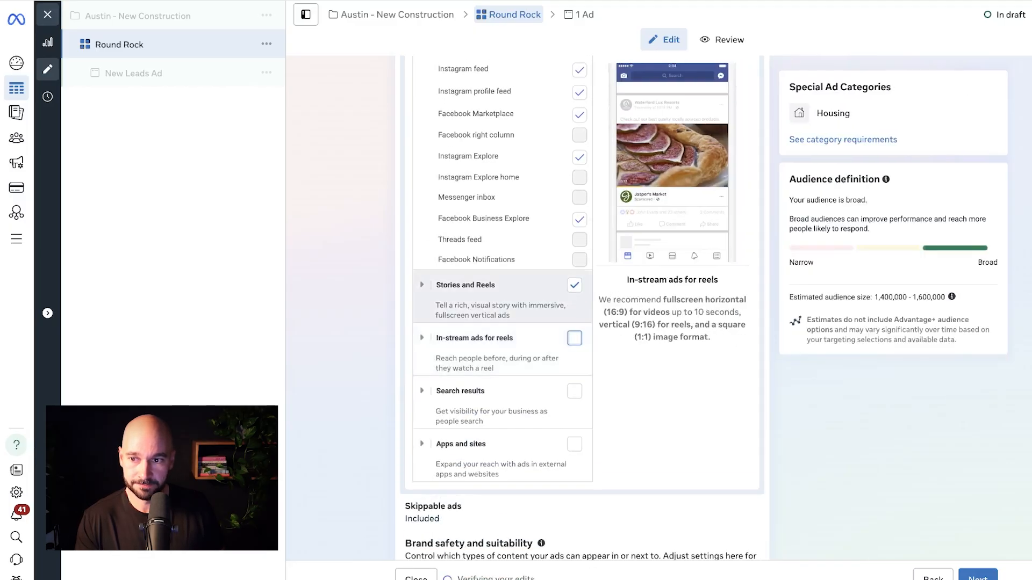
{"action": "left_click", "coordinate": [422, 337]}
{"action": "left_click", "coordinate": [421, 284]}
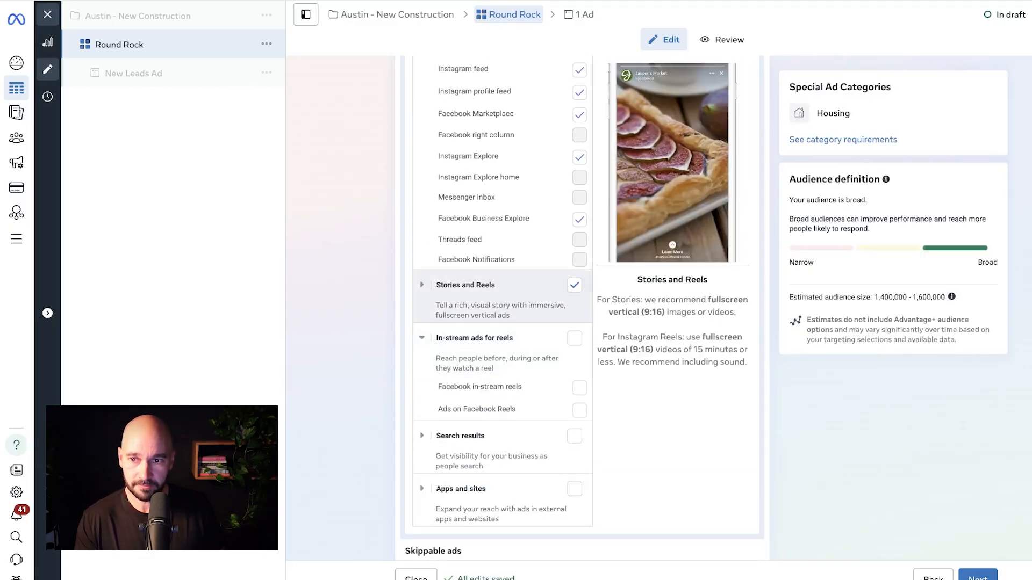
- Review the individual Stories and Reels options and the Feeds options in the placement controls
{"action": "scroll", "coordinate": [500, 328], "scroll_direction": "down", "scroll_amount": 1}
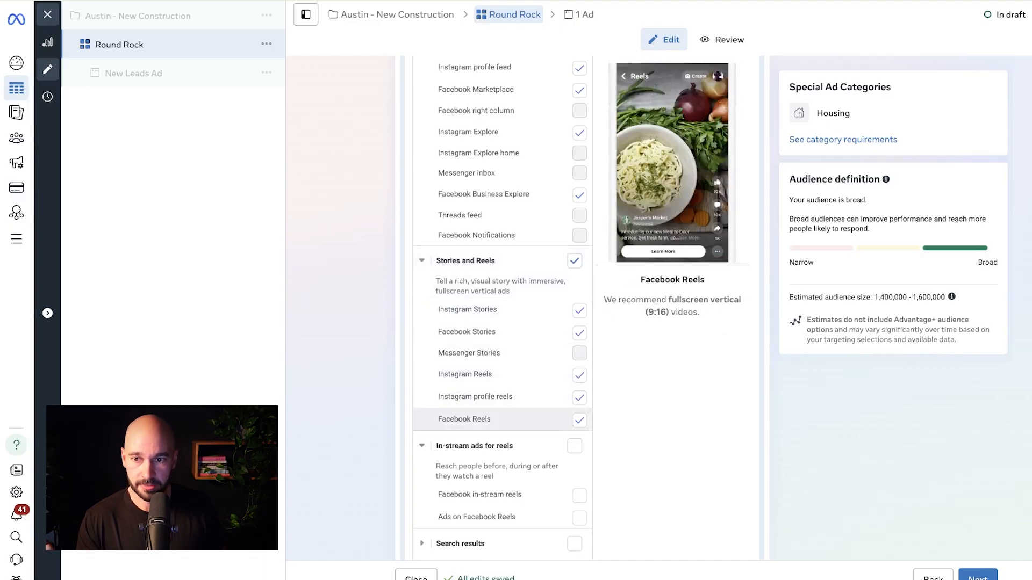
{"action": "scroll", "coordinate": [500, 312], "scroll_direction": "up", "scroll_amount": 4}
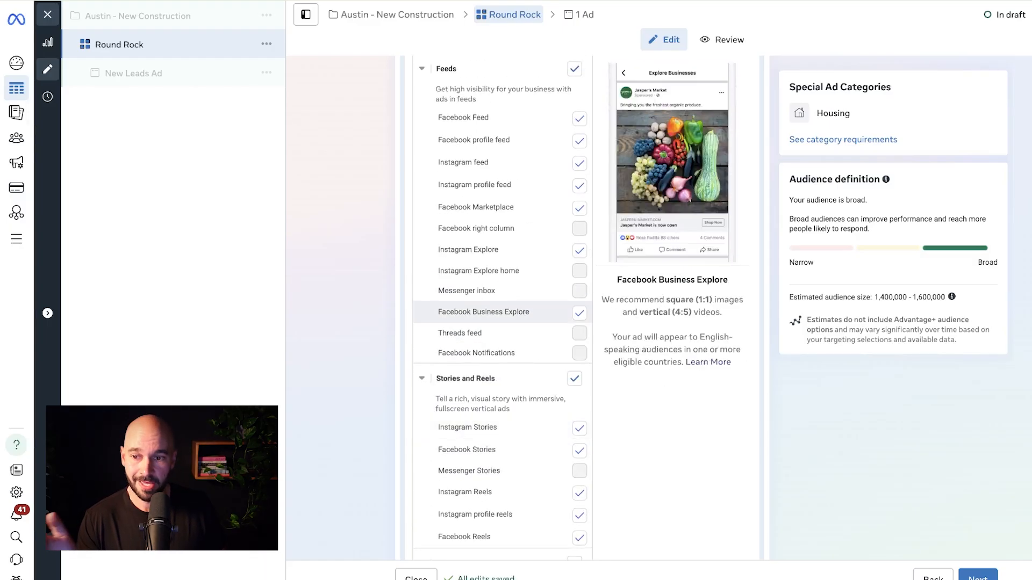
{"action": "scroll", "coordinate": [499, 312], "scroll_direction": "up", "scroll_amount": 3}
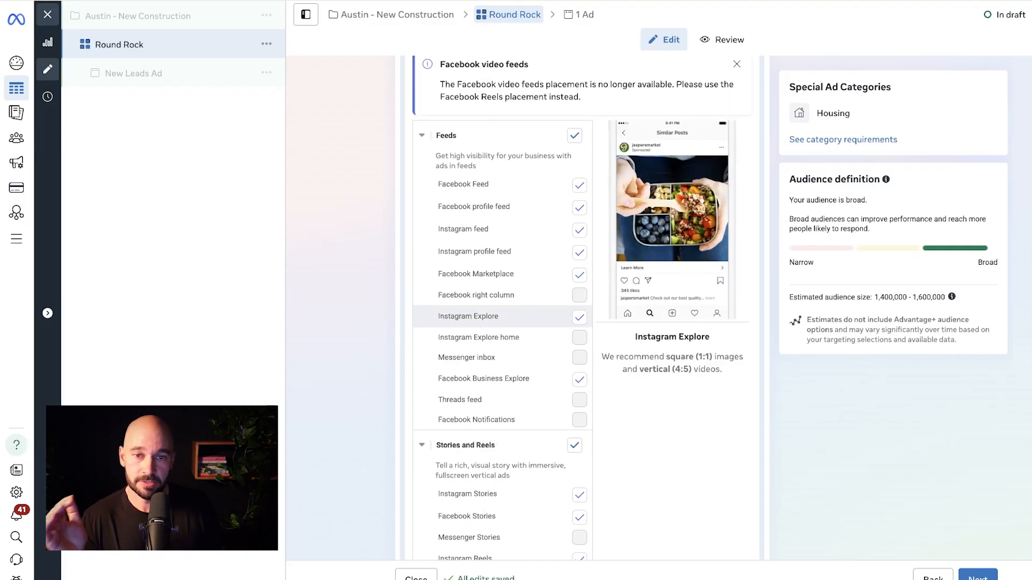
{"action": "scroll", "coordinate": [500, 322], "scroll_direction": "down", "scroll_amount": 6}
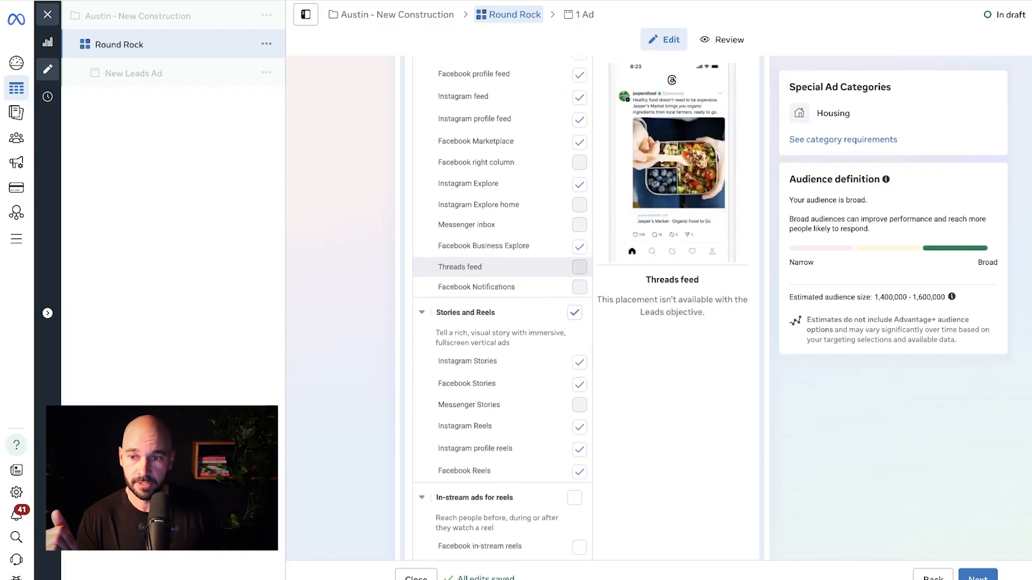
- Expand the Search results and Apps and sites placements, and review their options along with the remaining placement and brand safety settings
{"action": "left_click", "coordinate": [421, 387]}
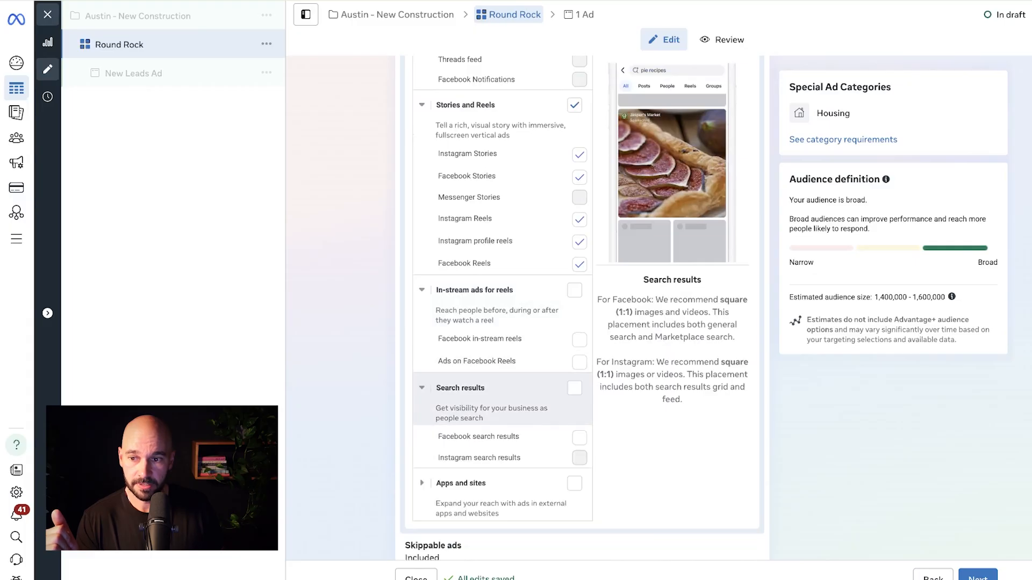
{"action": "left_click", "coordinate": [422, 483]}
{"action": "scroll", "coordinate": [483, 407], "scroll_direction": "down", "scroll_amount": 1}
{"action": "scroll", "coordinate": [484, 404], "scroll_direction": "down", "scroll_amount": 3}
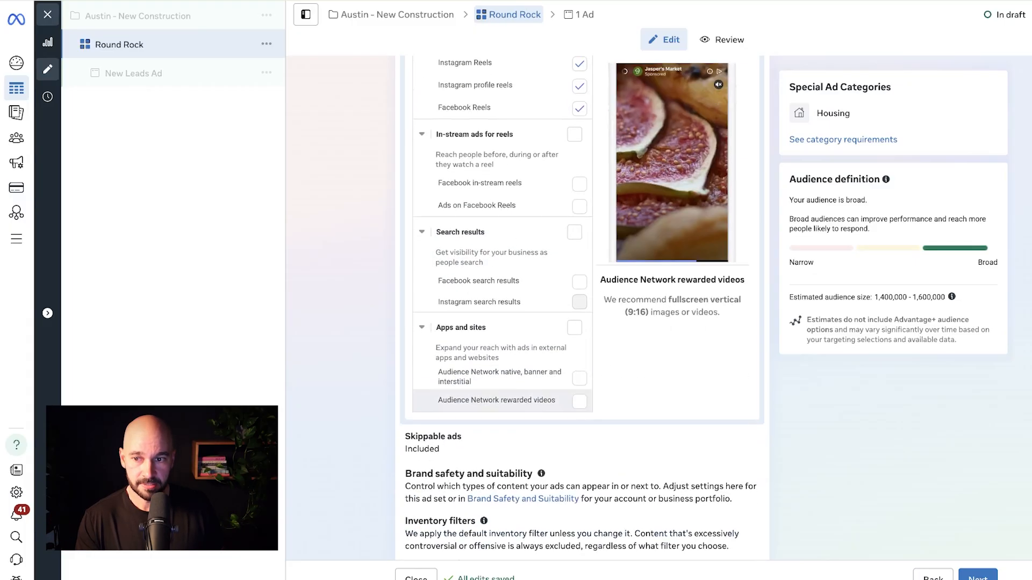
{"action": "scroll", "coordinate": [483, 400], "scroll_direction": "up", "scroll_amount": 1}
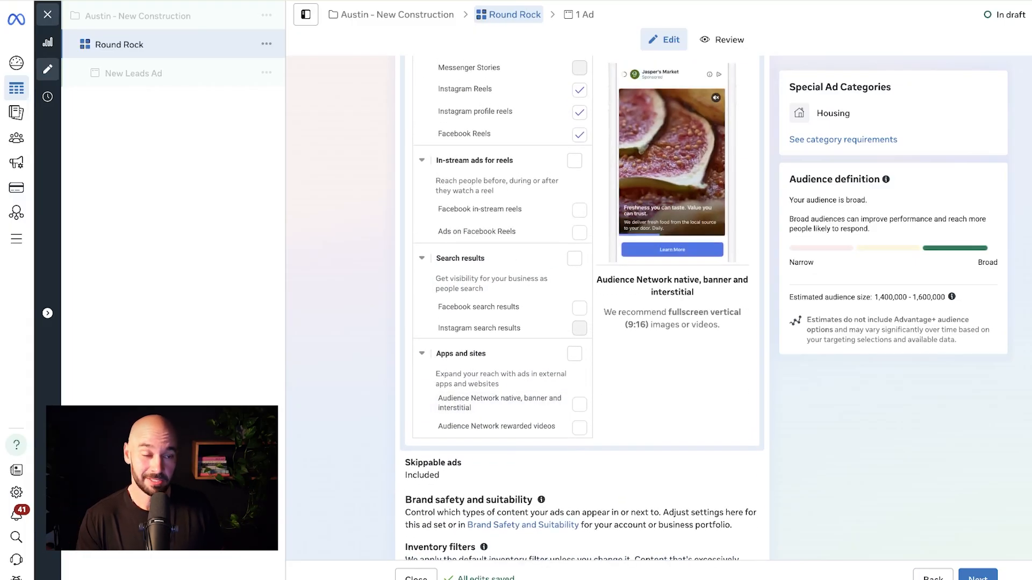
{"action": "scroll", "coordinate": [582, 306], "scroll_direction": "down", "scroll_amount": 6}
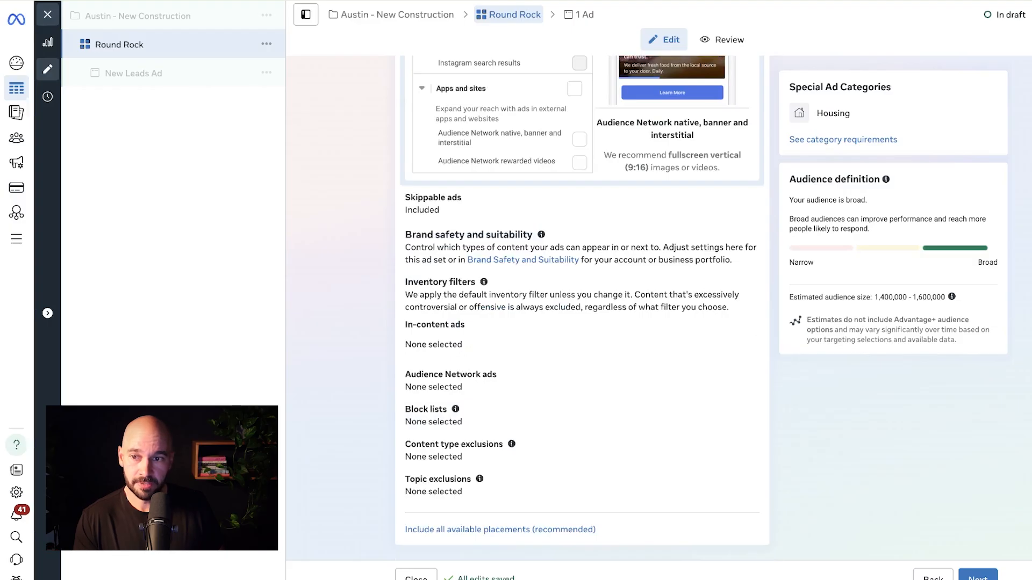
{"action": "scroll", "coordinate": [582, 306], "scroll_direction": "up", "scroll_amount": 15}
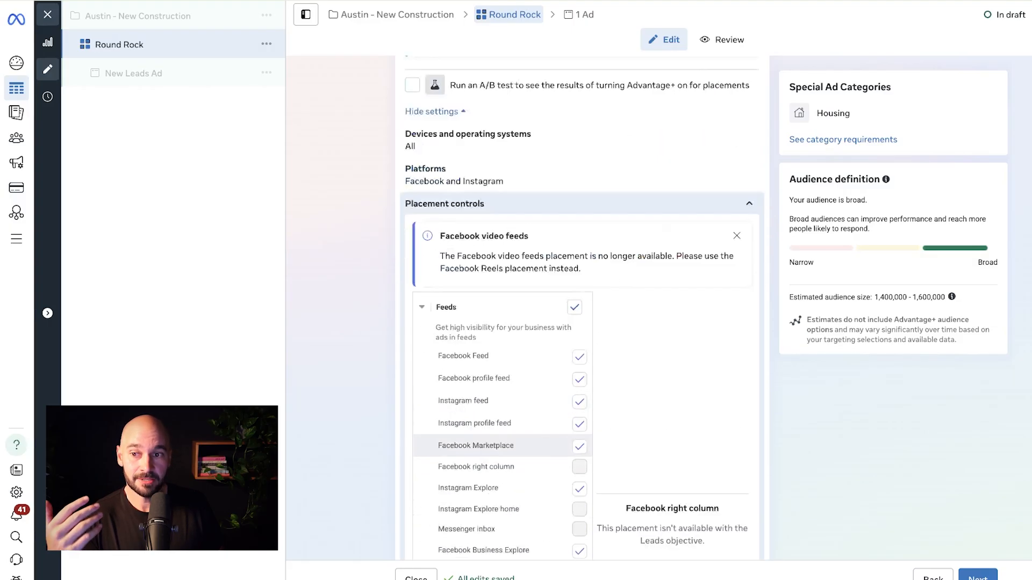
{"action": "scroll", "coordinate": [582, 306], "scroll_direction": "up", "scroll_amount": 5}
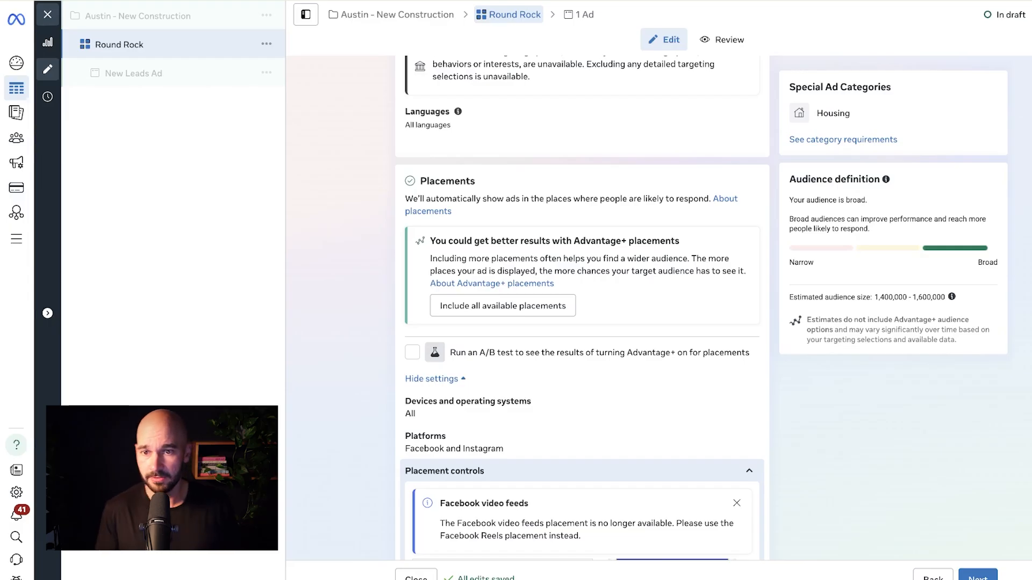
- Proceed from the ad set to its ad and name the ad Round Rock
{"action": "left_click", "coordinate": [978, 576]}
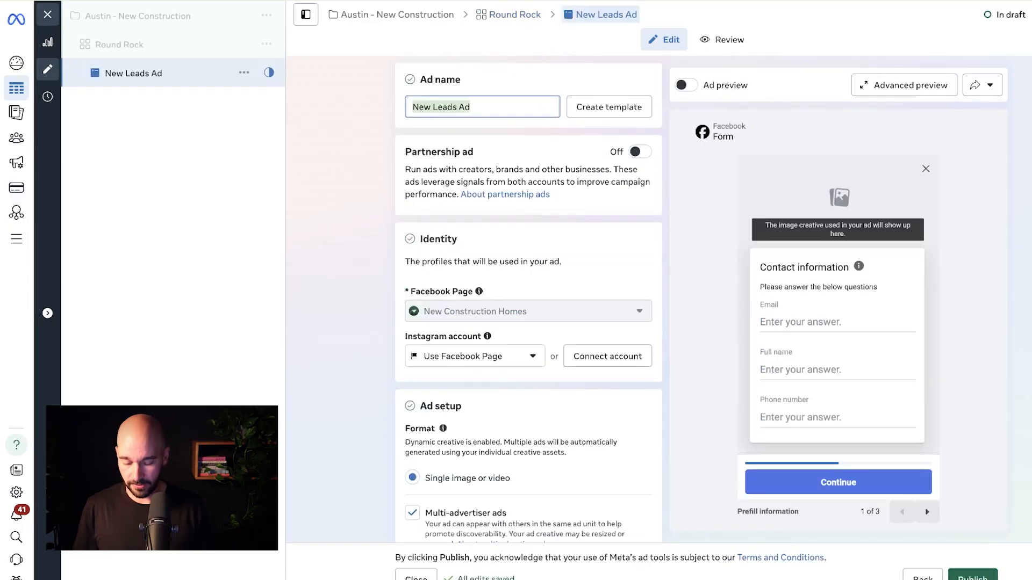
{"action": "type", "text": "Rou"}
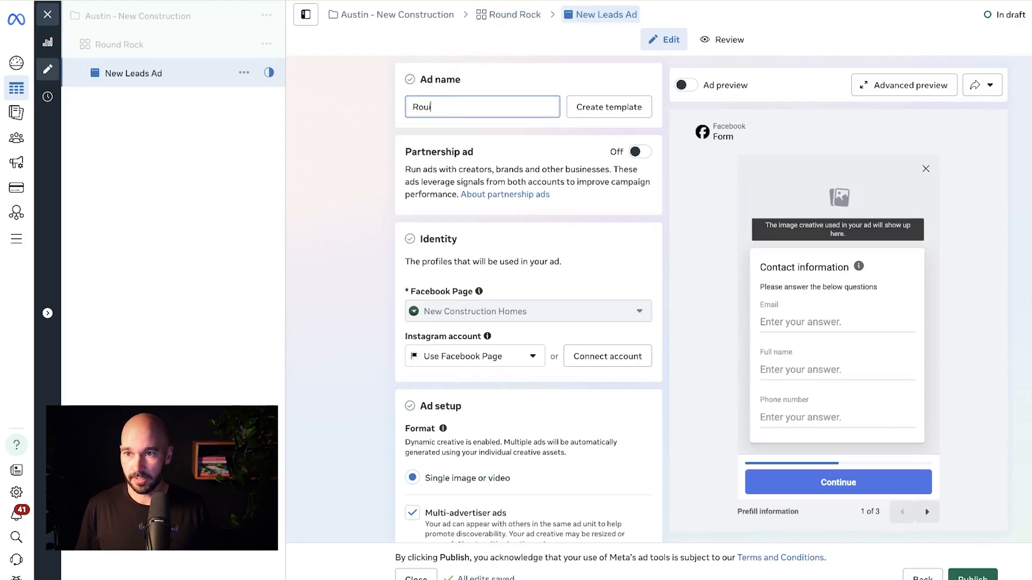
{"action": "type", "text": "nd Rock"}
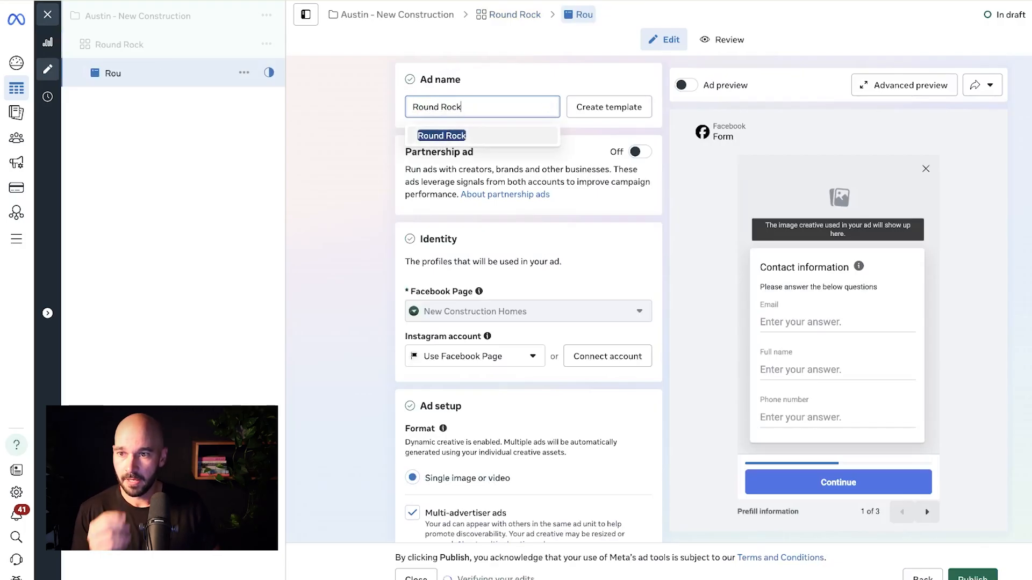
{"action": "key", "text": "Return"}
- Choose Use Facebook Page as the Instagram account in the ad's identity settings
{"action": "scroll", "coordinate": [528, 301], "scroll_direction": "down", "scroll_amount": 1}
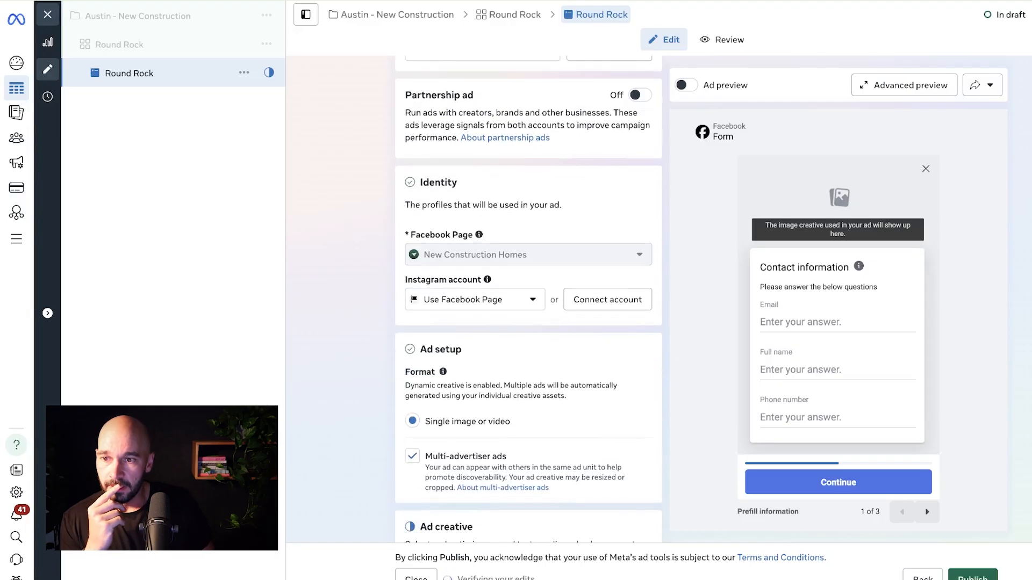
{"action": "left_click", "coordinate": [475, 299]}
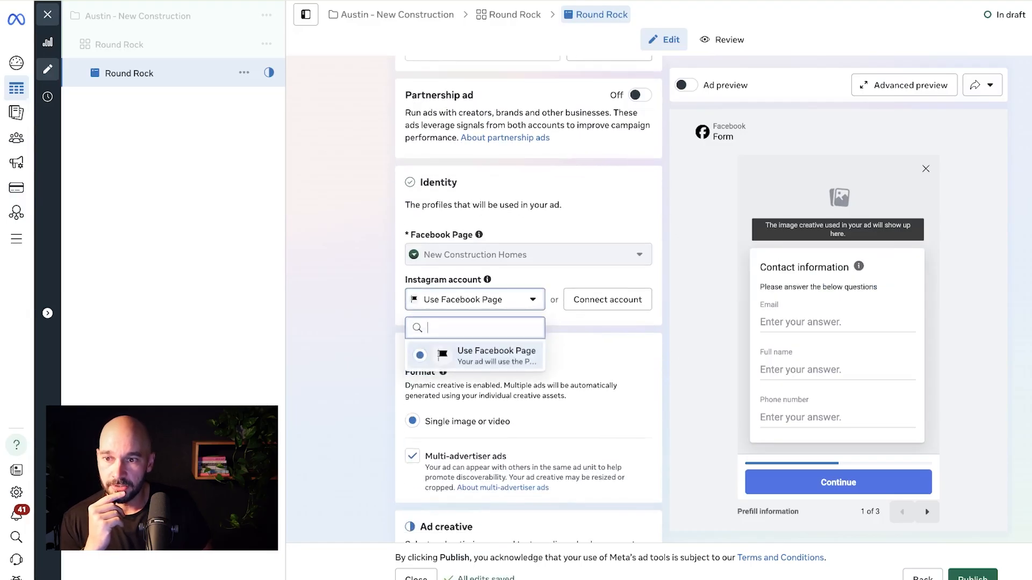
{"action": "left_click", "coordinate": [475, 356]}
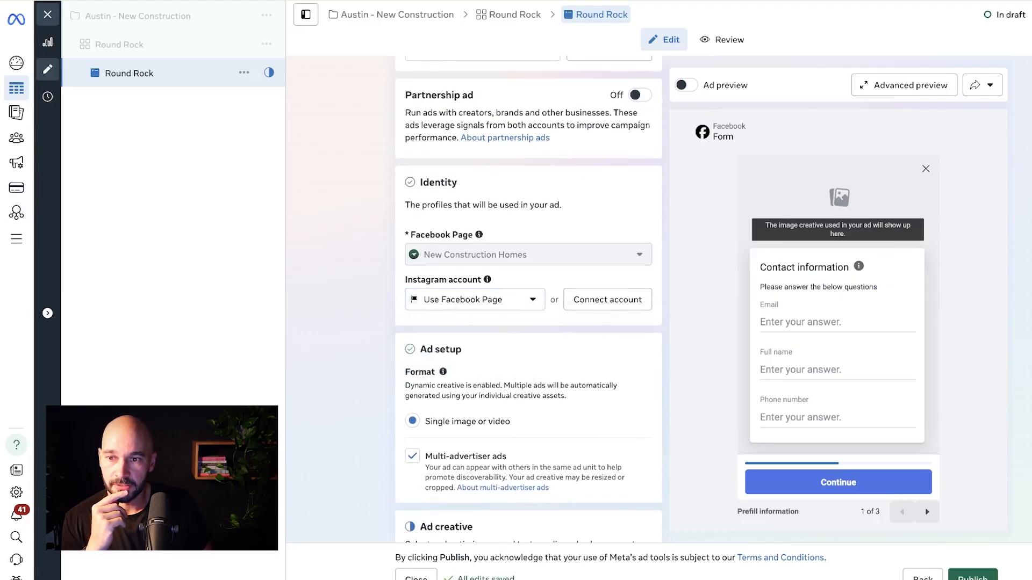
{"action": "left_click", "coordinate": [474, 299]}
{"action": "left_click", "coordinate": [475, 354]}
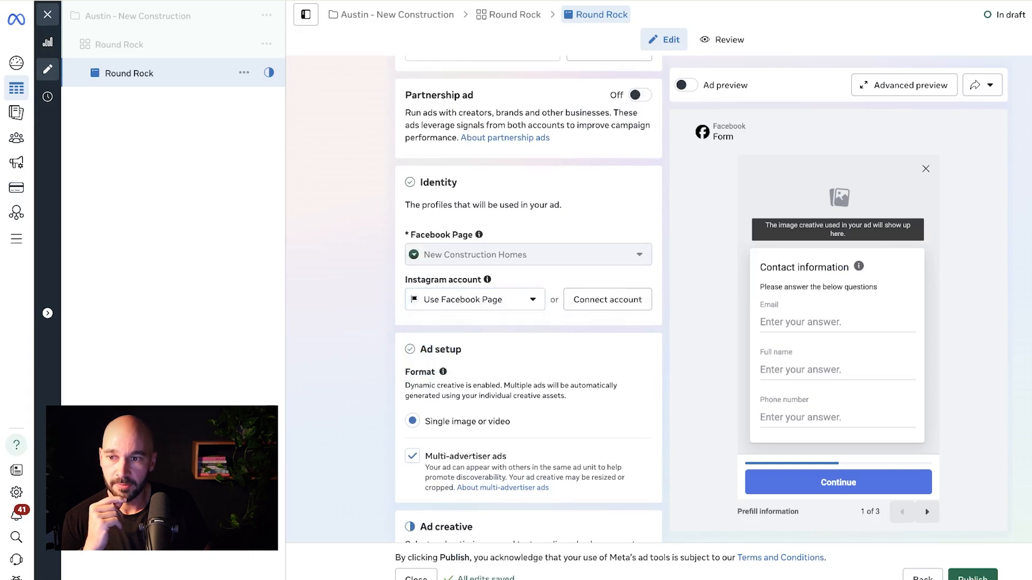
{"action": "left_click", "coordinate": [474, 300]}
{"action": "left_click", "coordinate": [475, 355]}
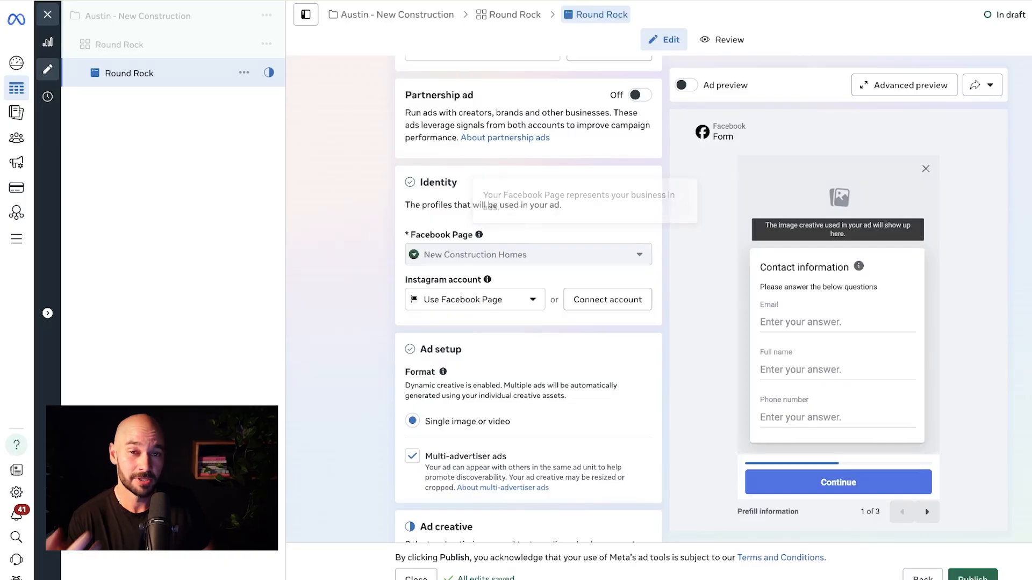
- Add the 1764 × 1172 house image from the account images as the ad's media
{"action": "scroll", "coordinate": [528, 296], "scroll_direction": "down", "scroll_amount": 2}
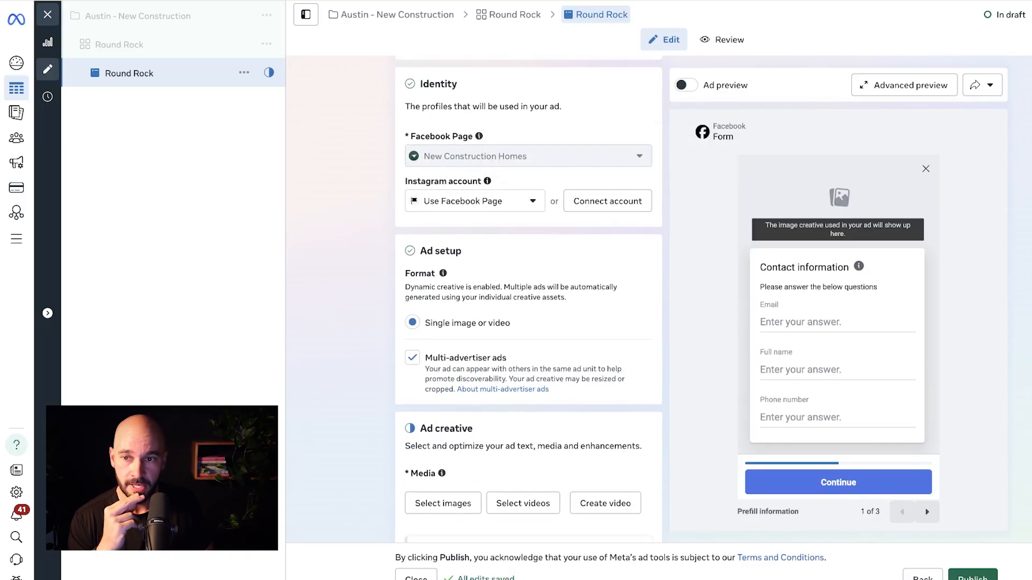
{"action": "scroll", "coordinate": [529, 298], "scroll_direction": "down", "scroll_amount": 3}
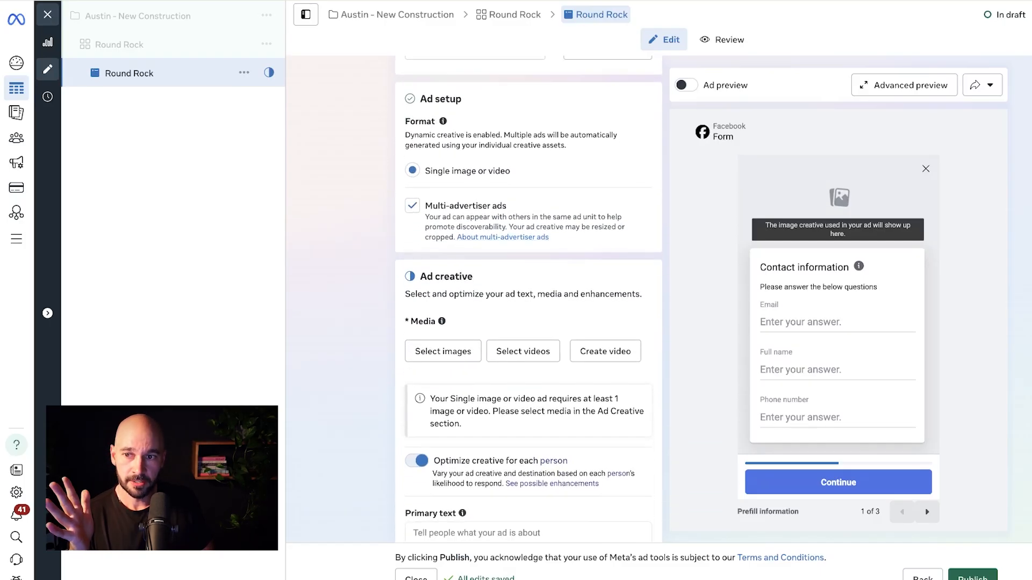
{"action": "scroll", "coordinate": [528, 296], "scroll_direction": "down", "scroll_amount": 1}
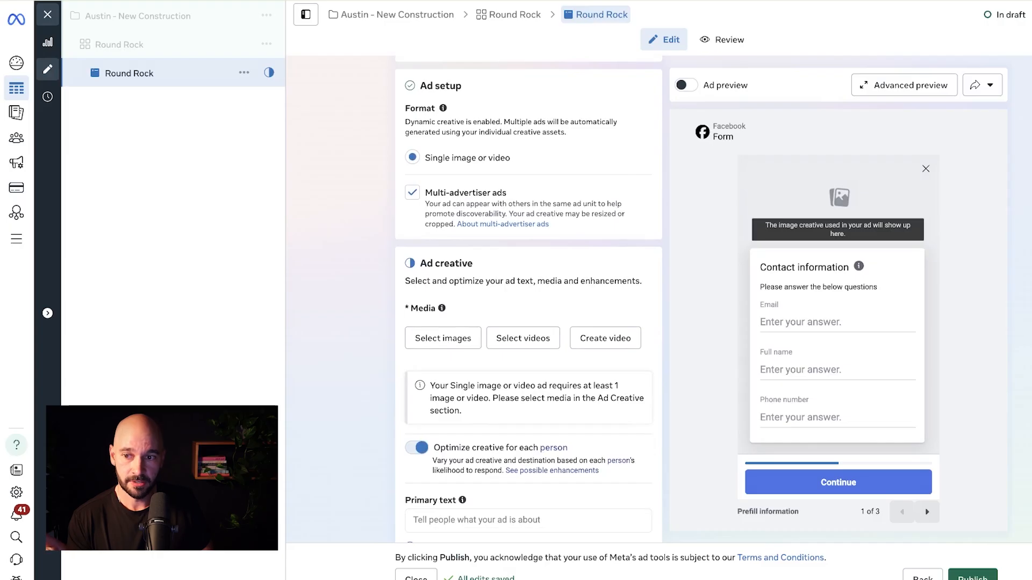
{"action": "scroll", "coordinate": [529, 298], "scroll_direction": "down", "scroll_amount": 3}
{"action": "left_click", "coordinate": [443, 214]}
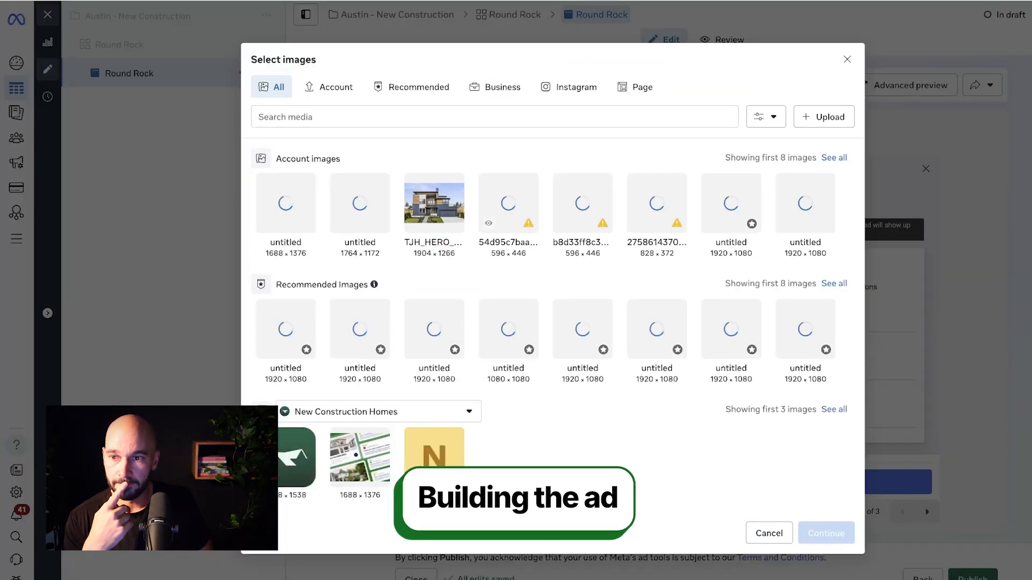
{"action": "left_click", "coordinate": [360, 203]}
{"action": "left_click", "coordinate": [360, 203]}
{"action": "left_click", "coordinate": [359, 203]}
{"action": "left_click", "coordinate": [836, 531]}
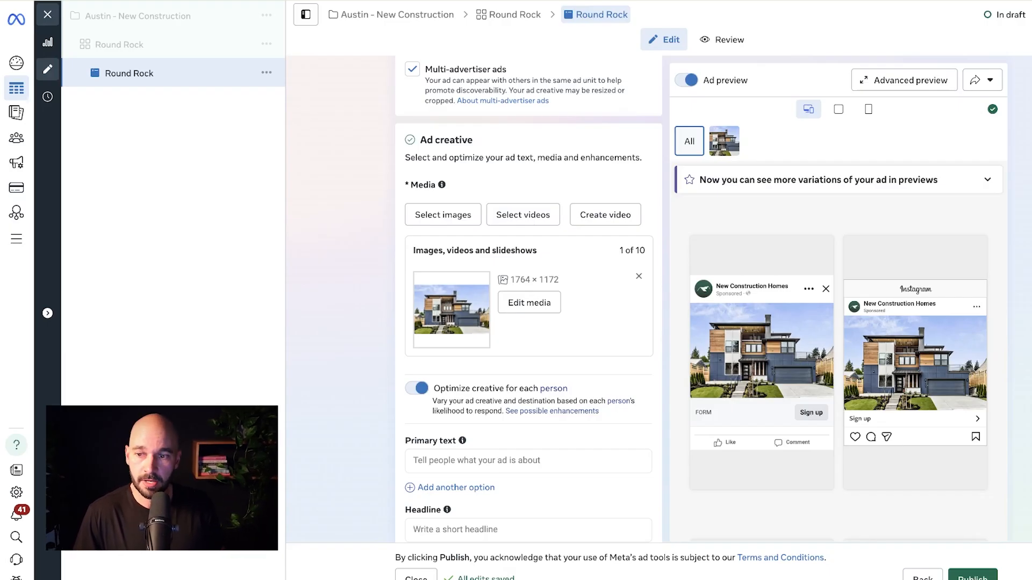
- Fill in the primary text with the Austin, Texas new construction copy offering a custom list of OFF and ON market homes
{"action": "scroll", "coordinate": [528, 299], "scroll_direction": "down", "scroll_amount": 3}
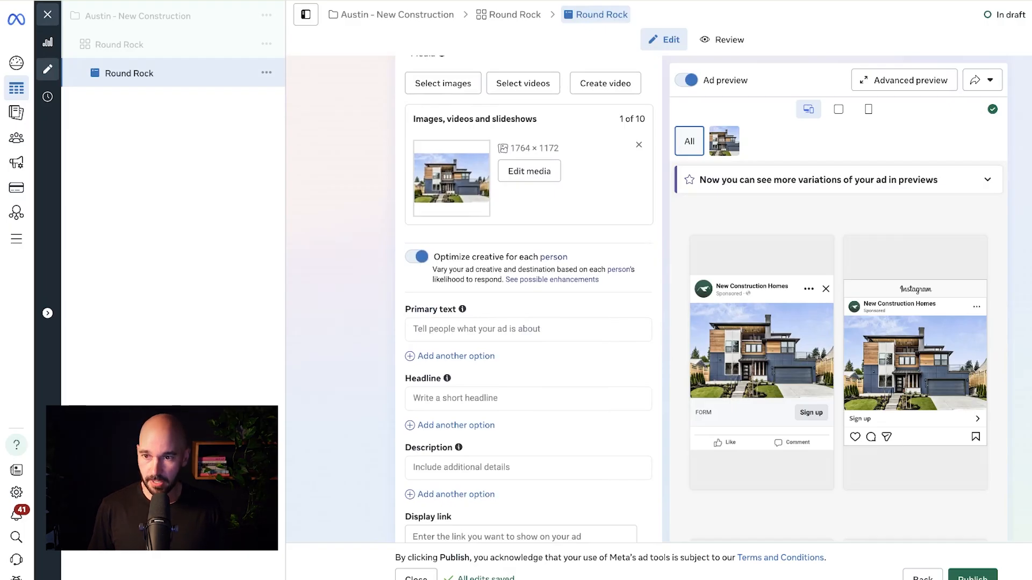
{"action": "left_click", "coordinate": [529, 329]}
{"action": "type", "text": "Looking for New Construction Homes in Austin, Texas? 🏡  Get our custom list of both OFF and ON market new construction homes.  This list is updated daily so you don't miss the best opportunities that you won't find on another website.  ⬇️ CLICK BELOW FOR INSTANT ACCESS ⬇️"}
- Replace Austin with Round Rock in the primary text's opening line and read through the rest of the copy
{"action": "scroll", "coordinate": [528, 365], "scroll_direction": "up", "scroll_amount": 1}
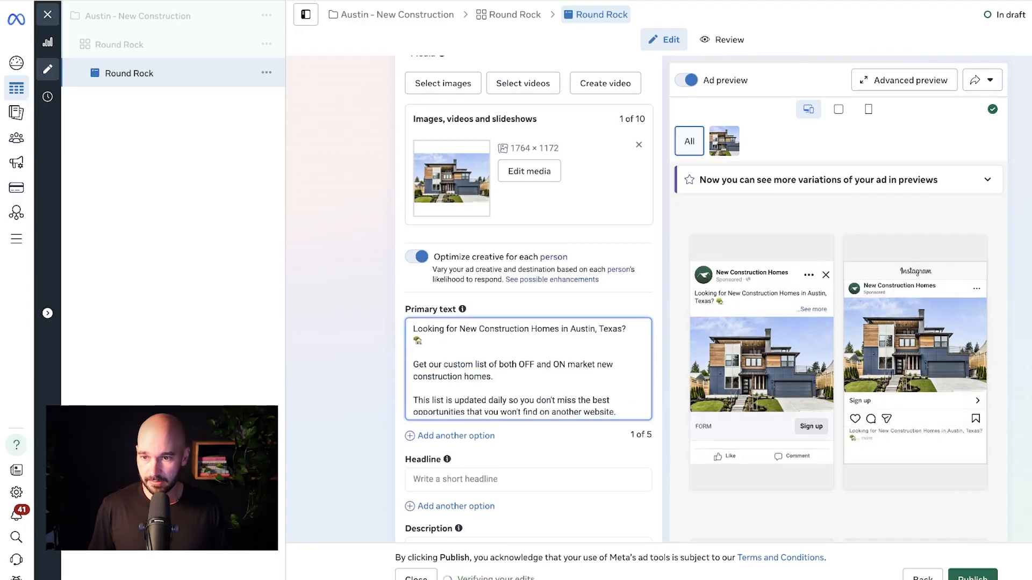
{"action": "double_click", "coordinate": [582, 329]}
{"action": "type", "text": "Round Rock"}
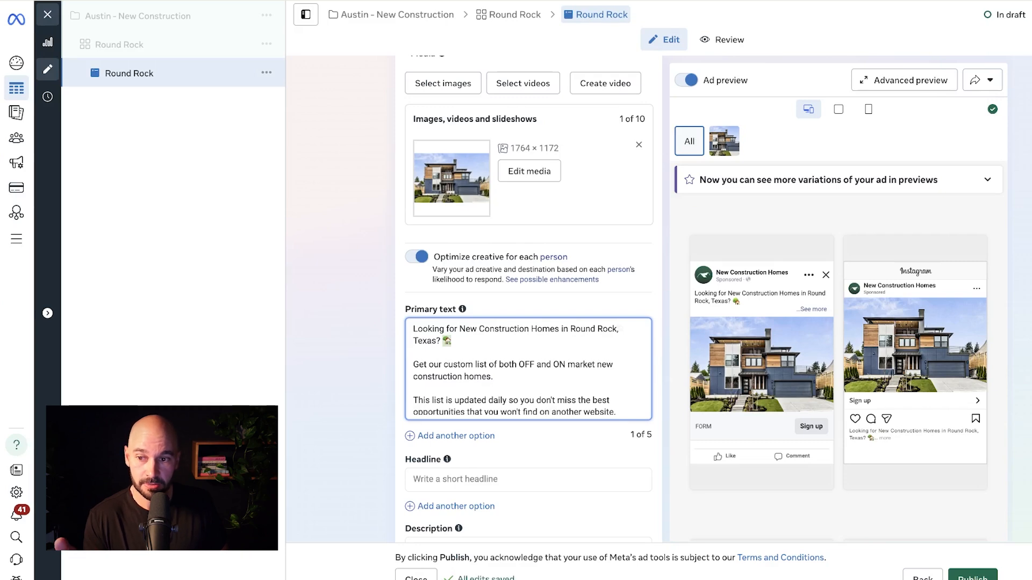
{"action": "scroll", "coordinate": [528, 369], "scroll_direction": "down", "scroll_amount": 1}
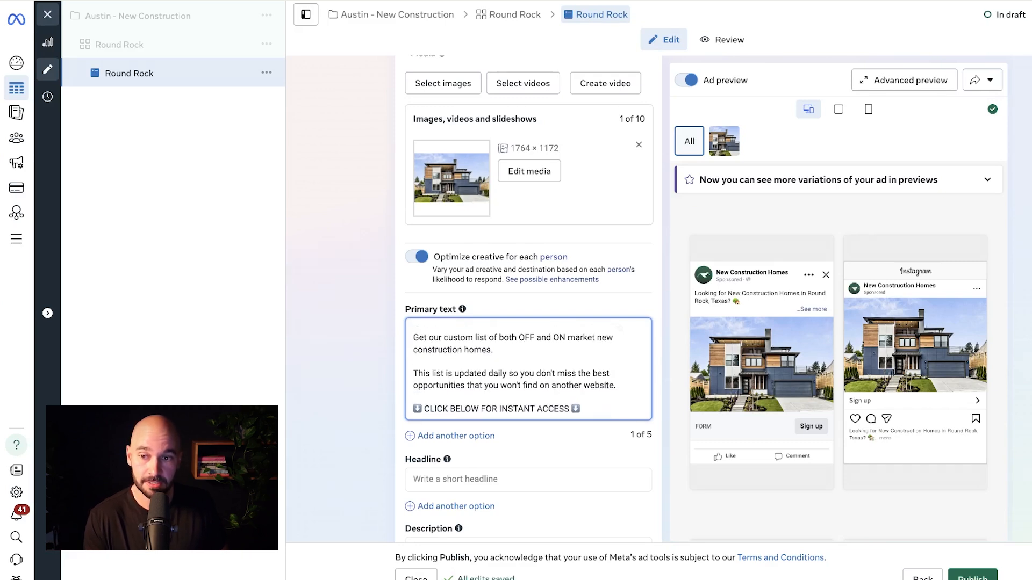
{"action": "scroll", "coordinate": [528, 369], "scroll_direction": "down", "scroll_amount": 1}
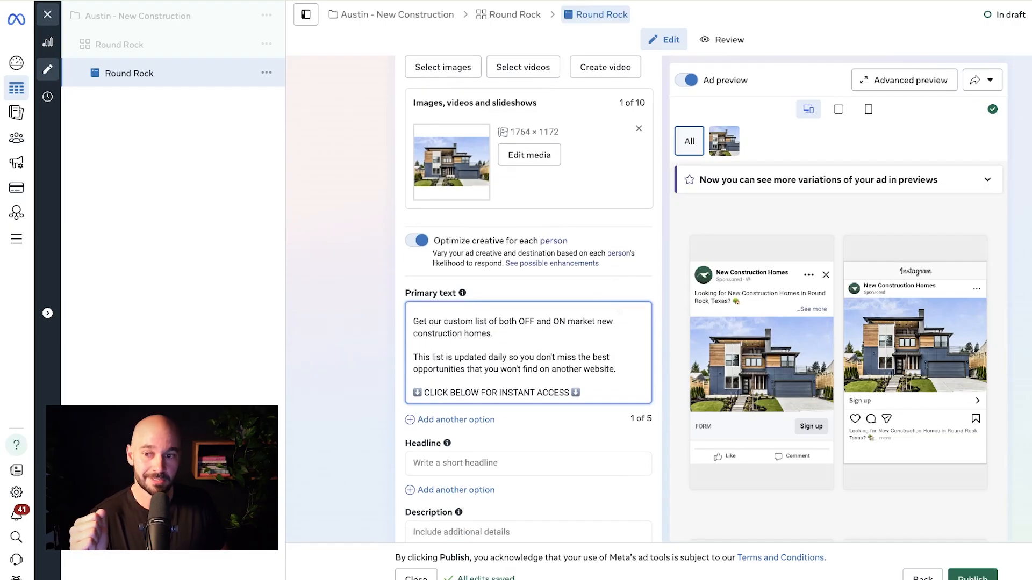
{"action": "scroll", "coordinate": [528, 353], "scroll_direction": "up", "scroll_amount": 1}
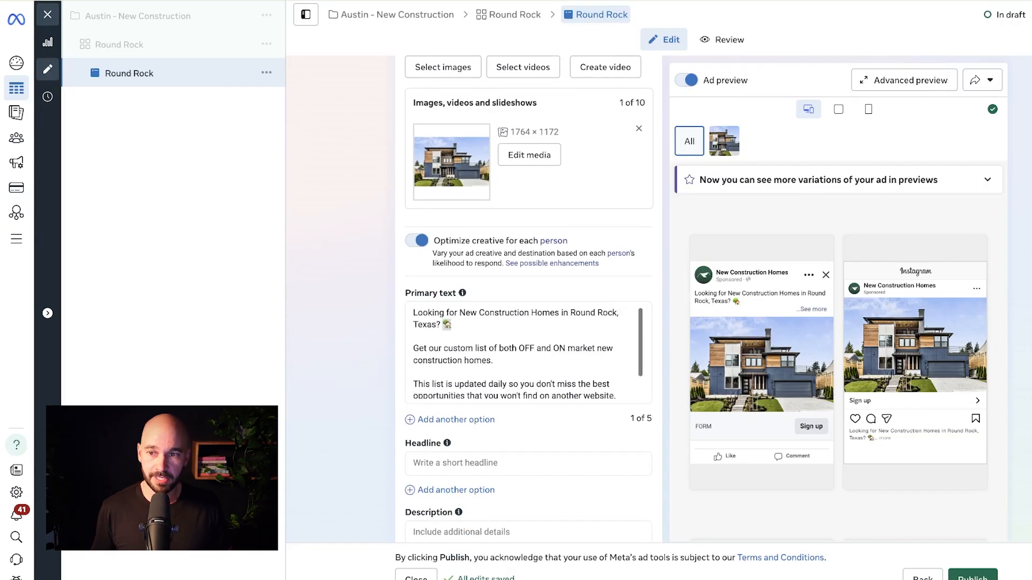
- Copy the primary text's opening question about new construction homes in Round Rock, Texas into the headline
{"action": "left_click_drag", "start_coordinate": [453, 325], "coordinate": [413, 313]}
{"action": "key", "text": "super+c"}
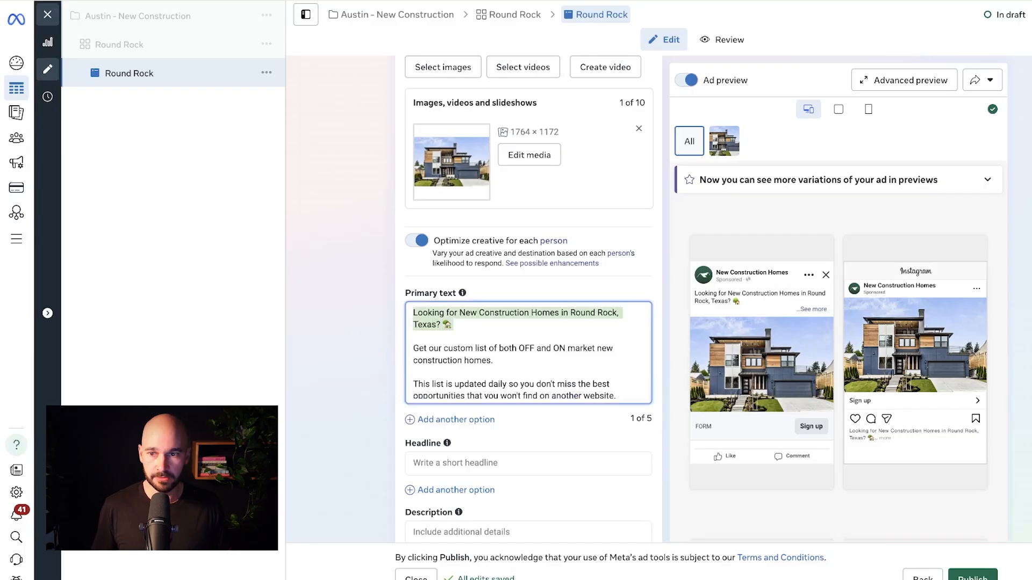
{"action": "left_click", "coordinate": [528, 463]}
{"action": "key", "text": "super+v"}
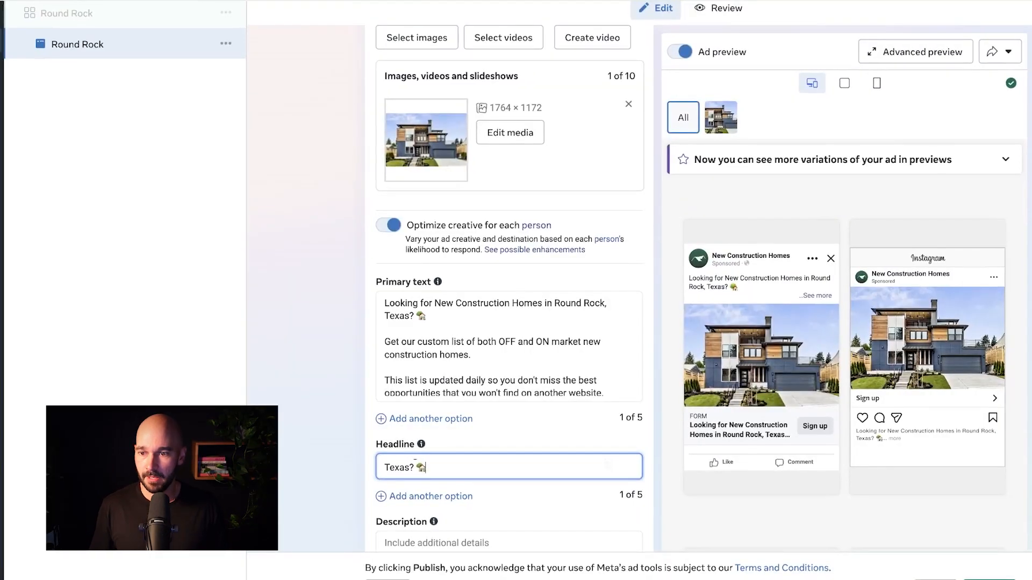
- Reword the headline to "Want a New Construction Homes in Round Rock, Texas?", dropping the emoji and the extra space
{"action": "scroll", "coordinate": [608, 466], "scroll_direction": "up", "scroll_amount": 1}
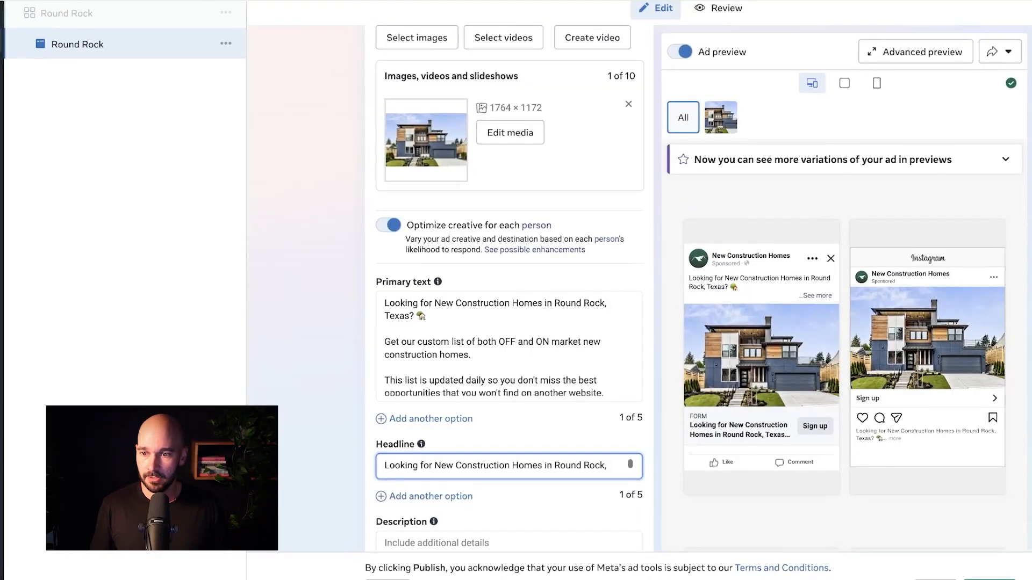
{"action": "key", "text": "shift+Home"}
{"action": "type", "text": "Wa"}
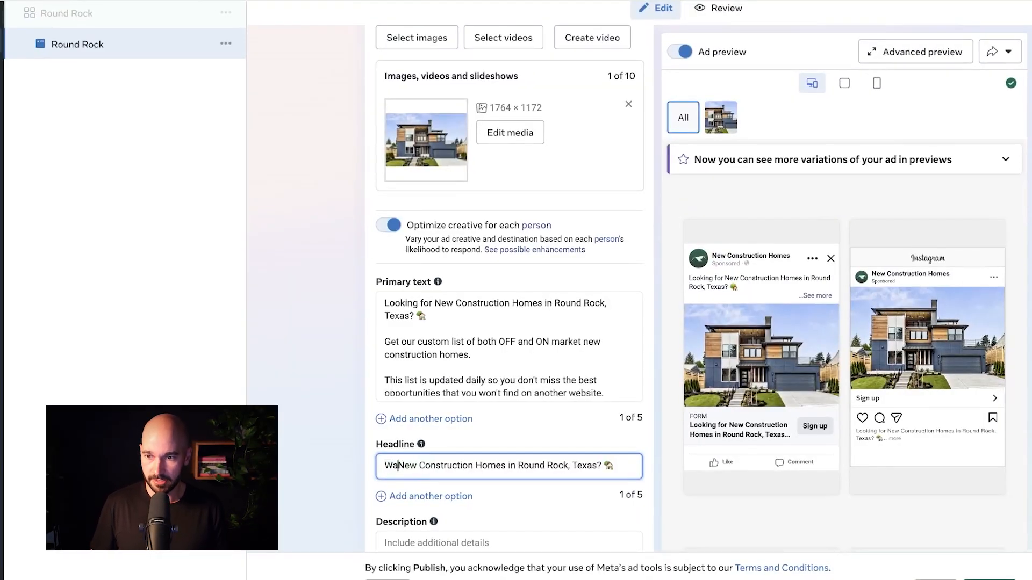
{"action": "type", "text": "nt  "}
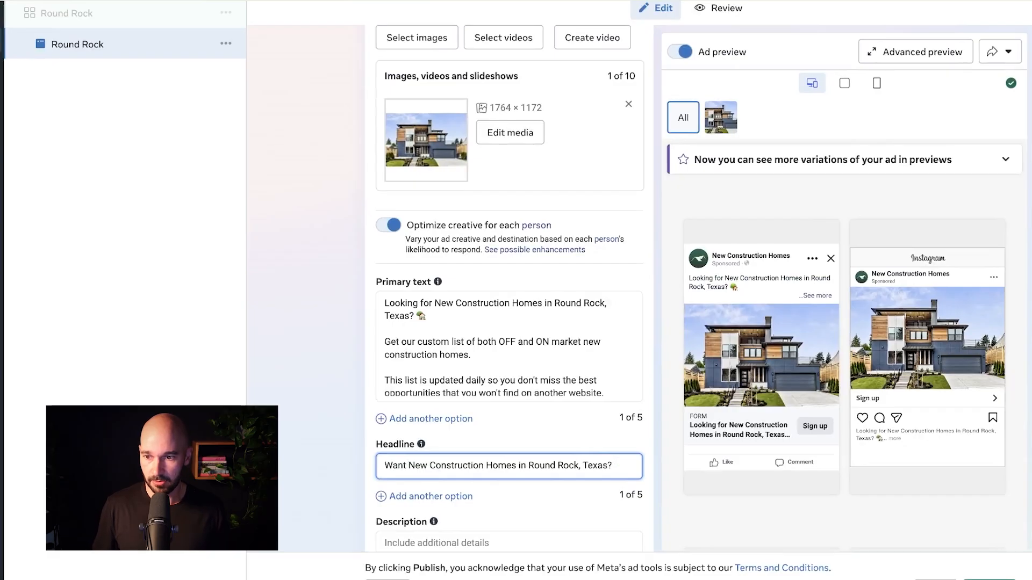
{"action": "type", "text": "a"}
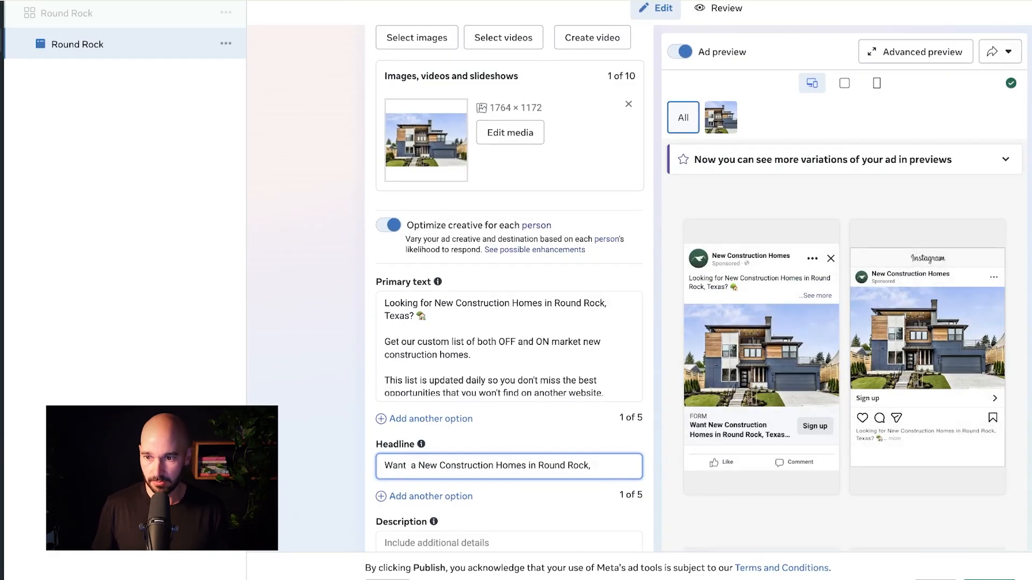
{"action": "key", "text": "Down"}
{"action": "scroll", "coordinate": [509, 466], "scroll_direction": "up", "scroll_amount": 1}
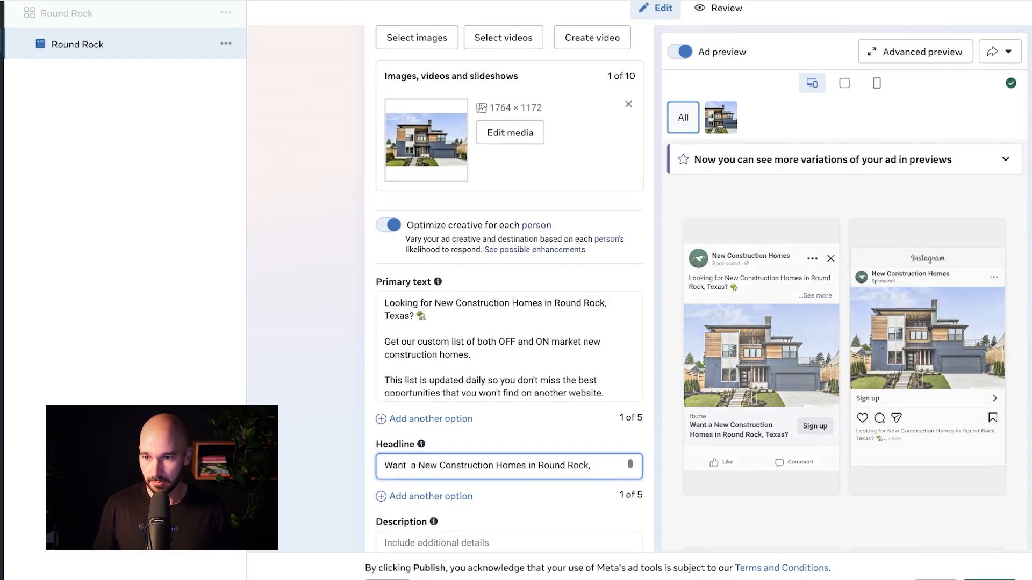
{"action": "left_click", "coordinate": [411, 466]}
{"action": "key", "text": "BackSpace"}
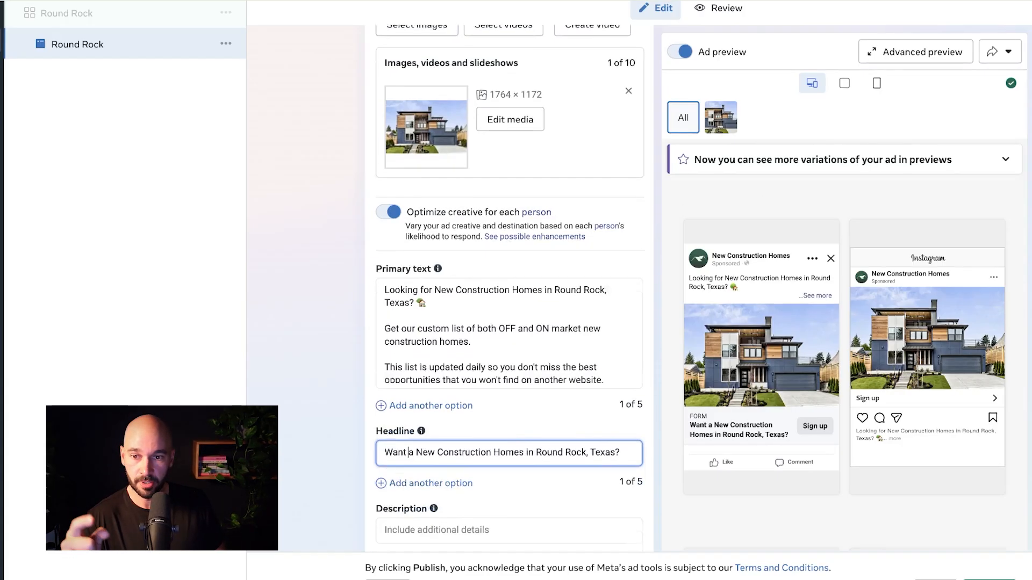
- Copy the entire primary text into the ad's description and check the pasted copy from its opening line
{"action": "scroll", "coordinate": [509, 344], "scroll_direction": "down", "scroll_amount": 1}
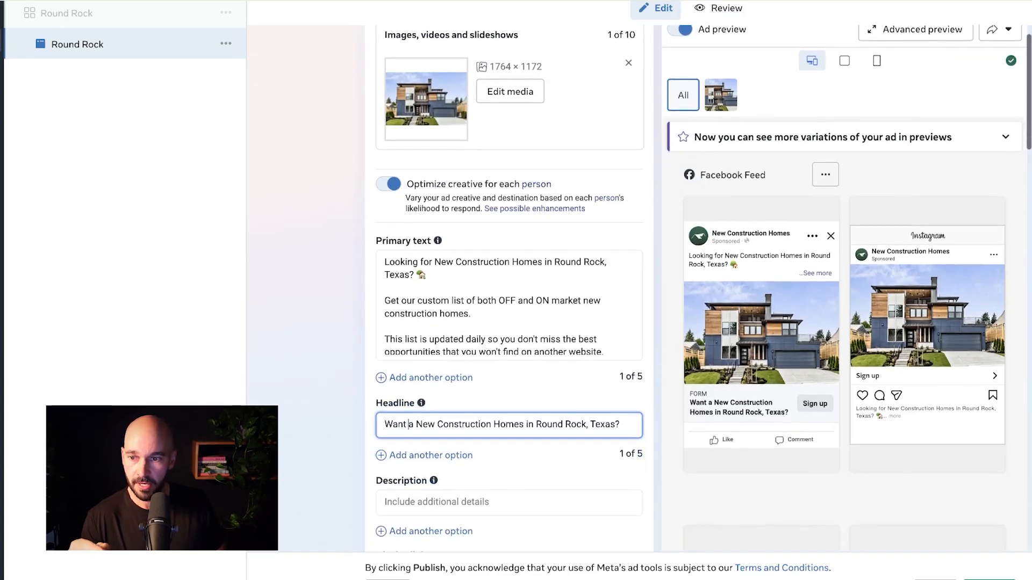
{"action": "scroll", "coordinate": [509, 344], "scroll_direction": "down", "scroll_amount": 1}
{"action": "scroll", "coordinate": [500, 298], "scroll_direction": "down", "scroll_amount": 1}
{"action": "left_click", "coordinate": [500, 298]}
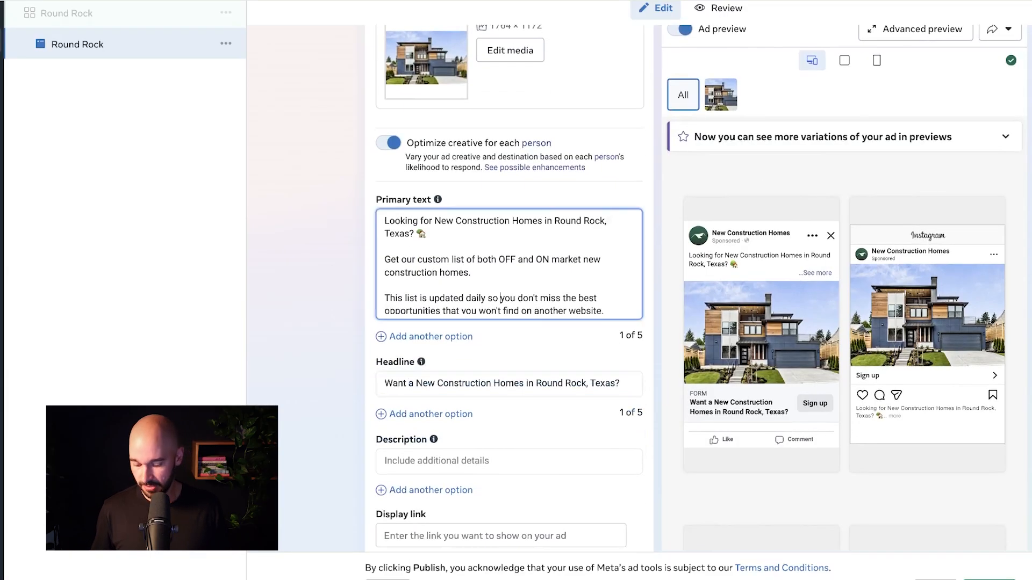
{"action": "key", "text": "super+a"}
{"action": "key", "text": "super+c"}
{"action": "left_click", "coordinate": [436, 461]}
{"action": "key", "text": "super+v"}
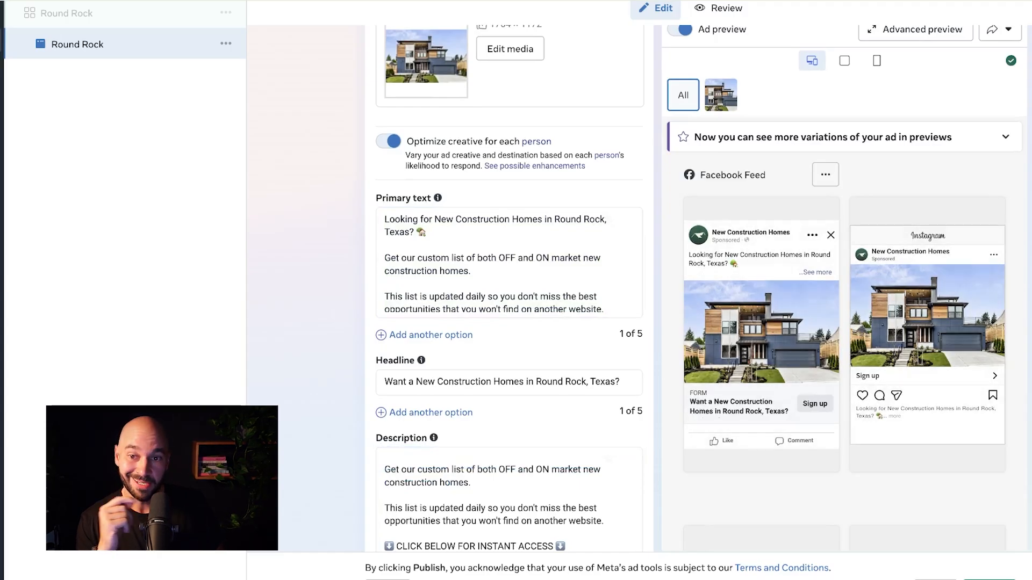
{"action": "scroll", "coordinate": [510, 290], "scroll_direction": "down", "scroll_amount": 1}
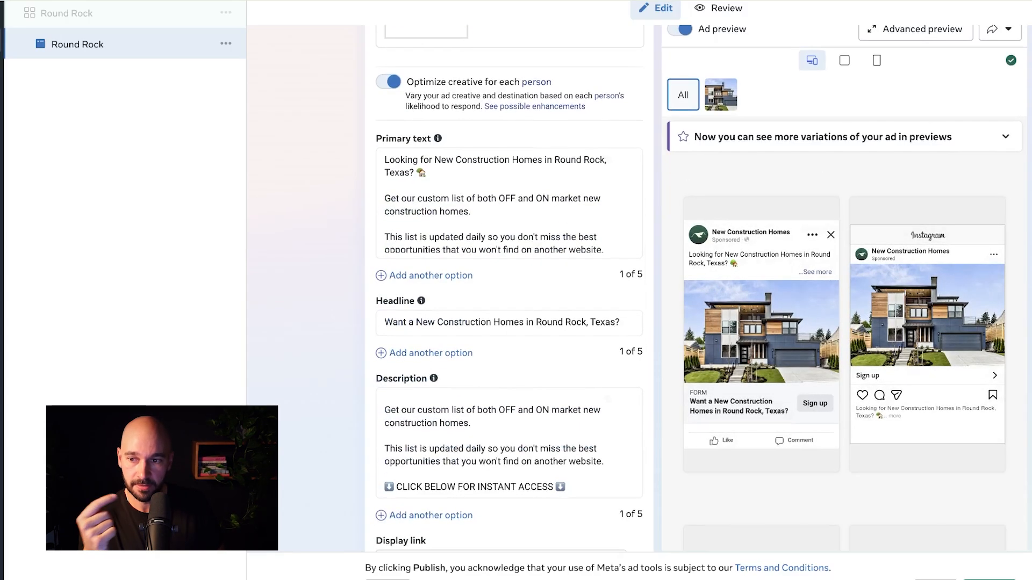
{"action": "left_click", "coordinate": [509, 442]}
{"action": "scroll", "coordinate": [510, 443], "scroll_direction": "up", "scroll_amount": 1}
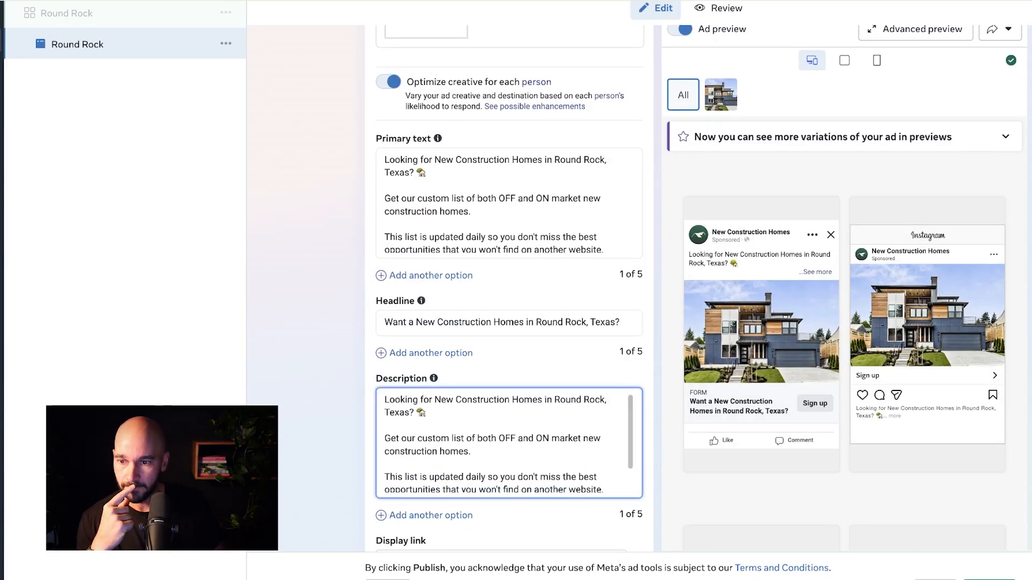
- Set the ad's call to action to Learn more
{"action": "scroll", "coordinate": [509, 443], "scroll_direction": "down", "scroll_amount": 1}
{"action": "scroll", "coordinate": [510, 442], "scroll_direction": "down", "scroll_amount": 2}
{"action": "scroll", "coordinate": [509, 290], "scroll_direction": "down", "scroll_amount": 1}
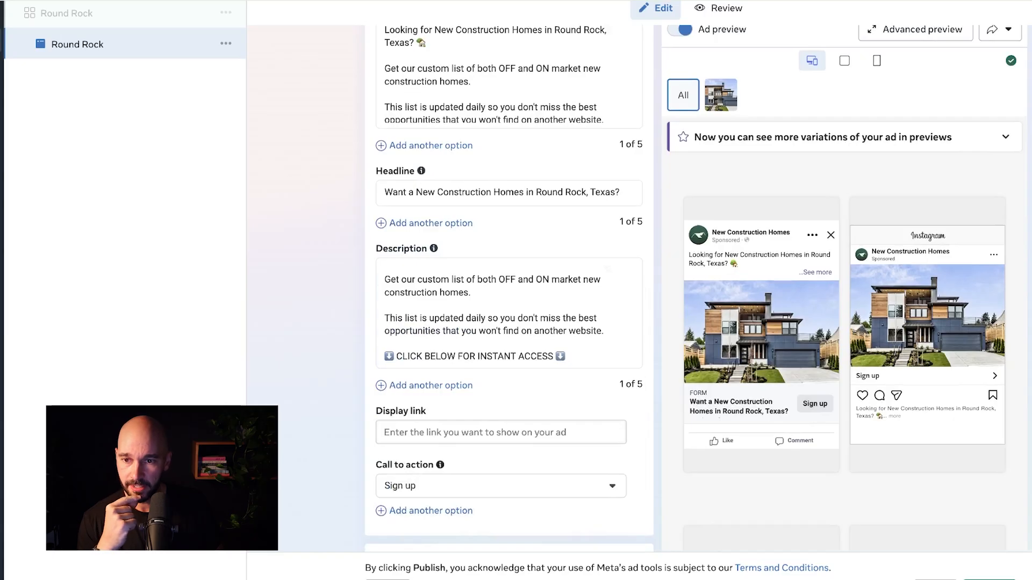
{"action": "scroll", "coordinate": [509, 290], "scroll_direction": "down", "scroll_amount": 1}
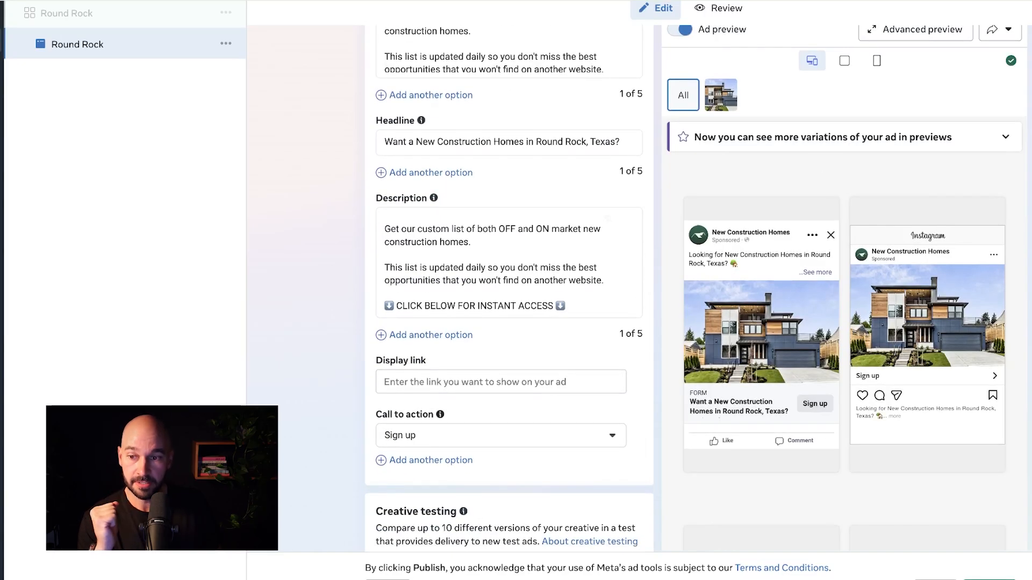
{"action": "left_click", "coordinate": [501, 435]}
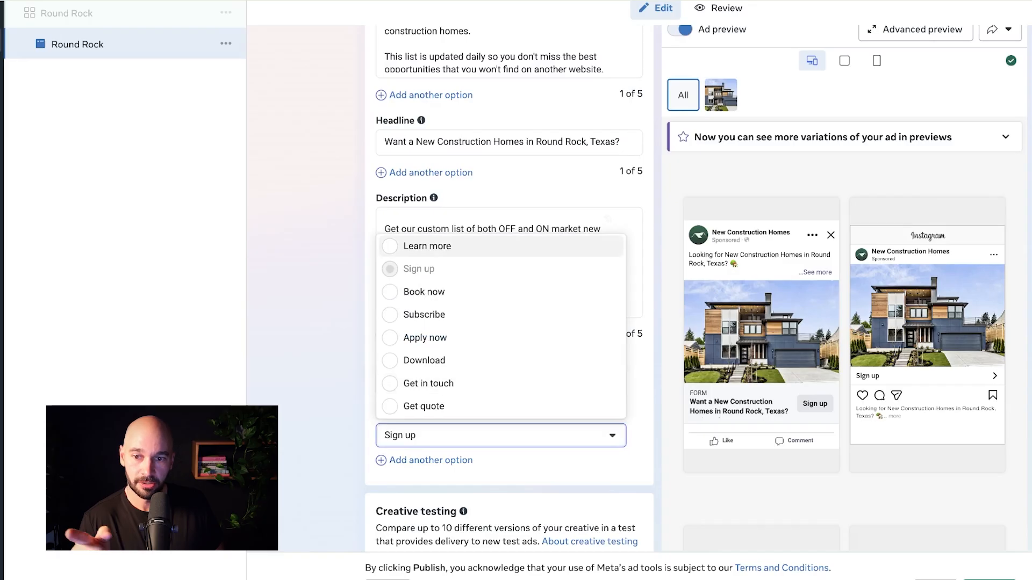
{"action": "left_click", "coordinate": [427, 246]}
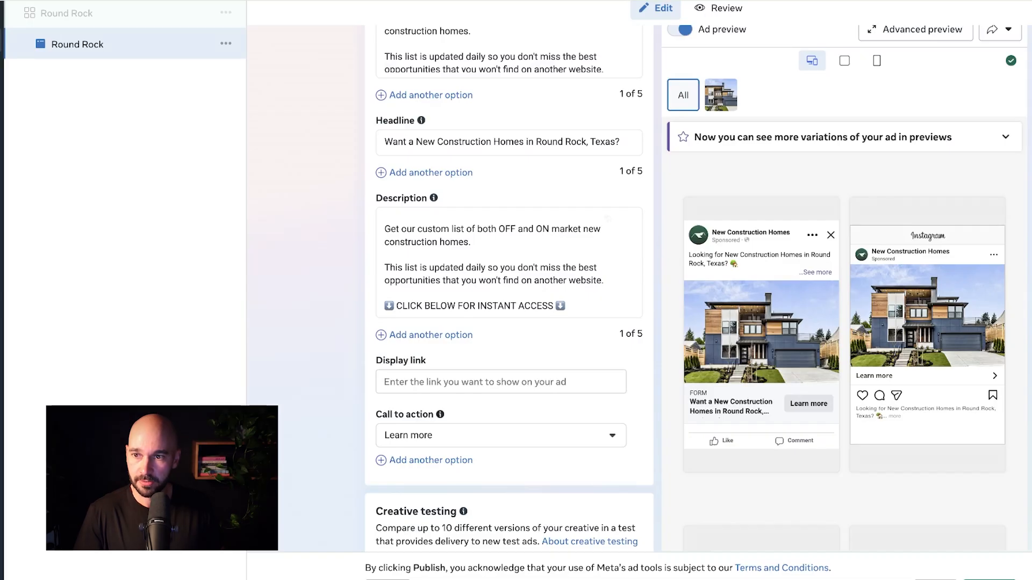
- Replace the ad's headline with "Want New Build Homes in Round Rock, Texas?"
{"action": "key", "text": "ctrl+a"}
{"action": "type", "text": "Seeking New Construction in Round Rock, Texas?"}
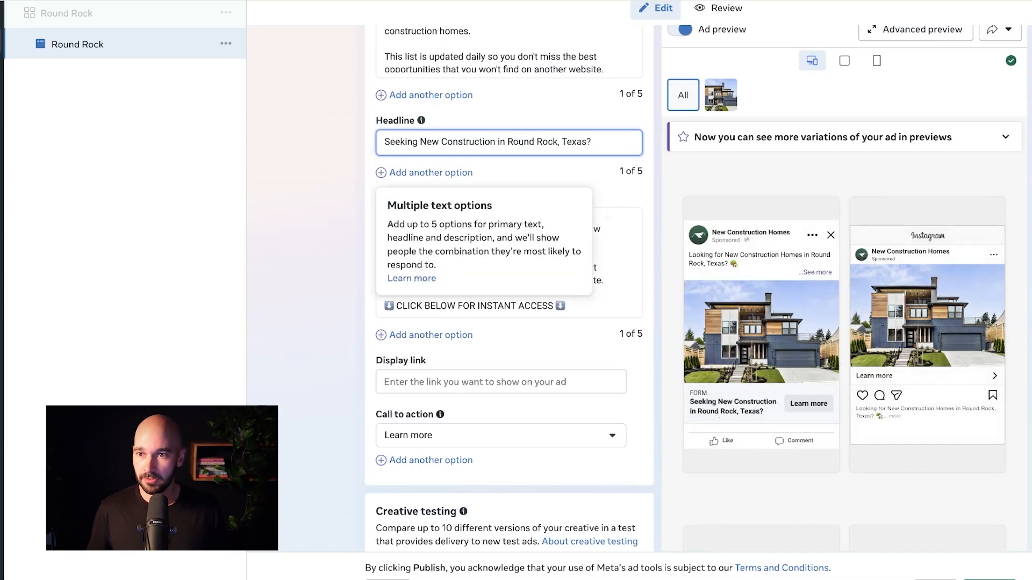
{"action": "key", "text": "ctrl+a"}
{"action": "type", "text": "Seeking New Build Homes in Round Rock, Texas?"}
{"action": "double_click", "coordinate": [397, 141]}
{"action": "type", "text": "Want"}
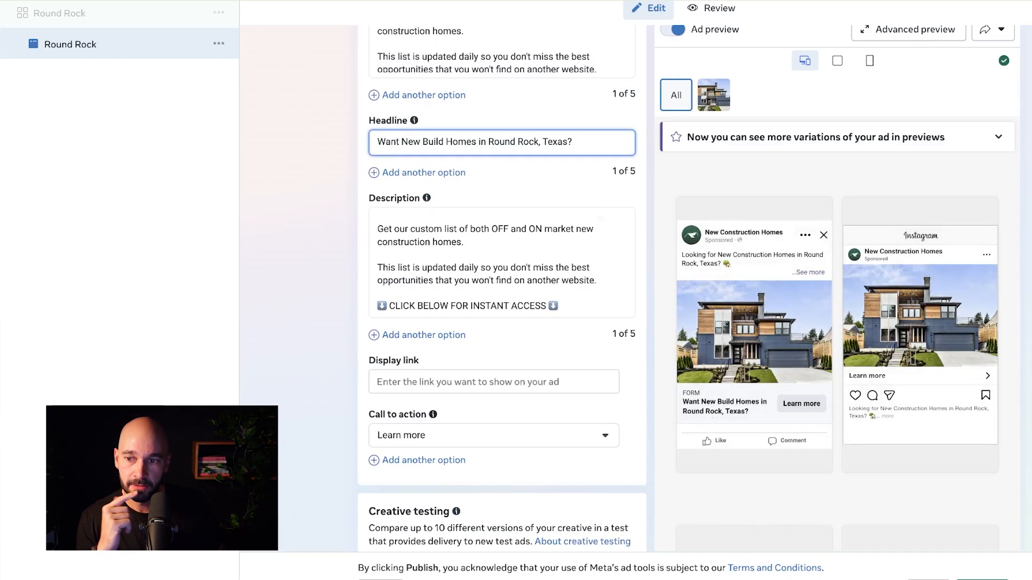
- Review the available call-to-action options without changing the choice, and read the creative testing section below
{"action": "left_click", "coordinate": [493, 435]}
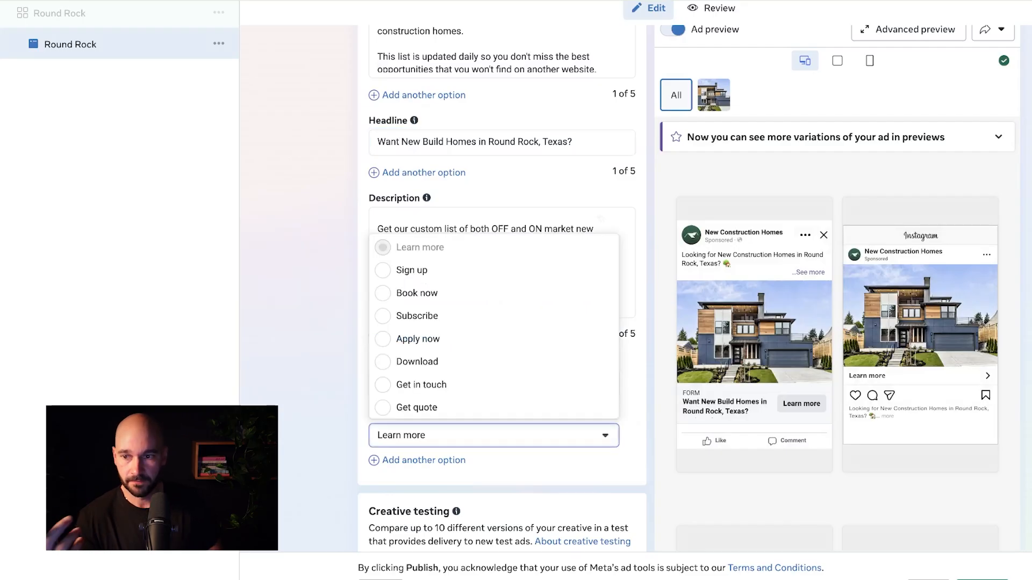
{"action": "key", "text": "Escape"}
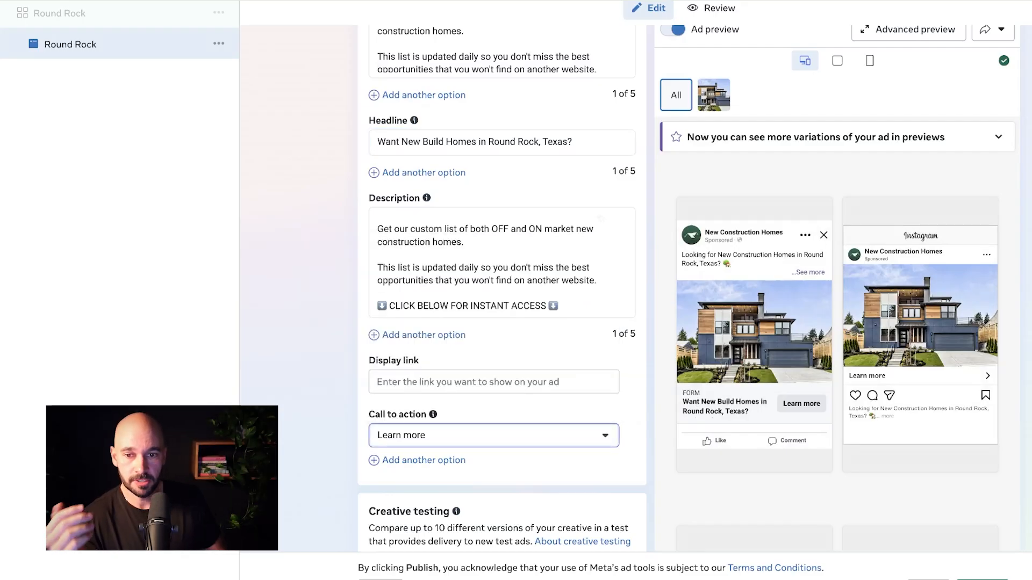
{"action": "scroll", "coordinate": [502, 291], "scroll_direction": "down", "scroll_amount": 1}
{"action": "scroll", "coordinate": [502, 290], "scroll_direction": "down", "scroll_amount": 1}
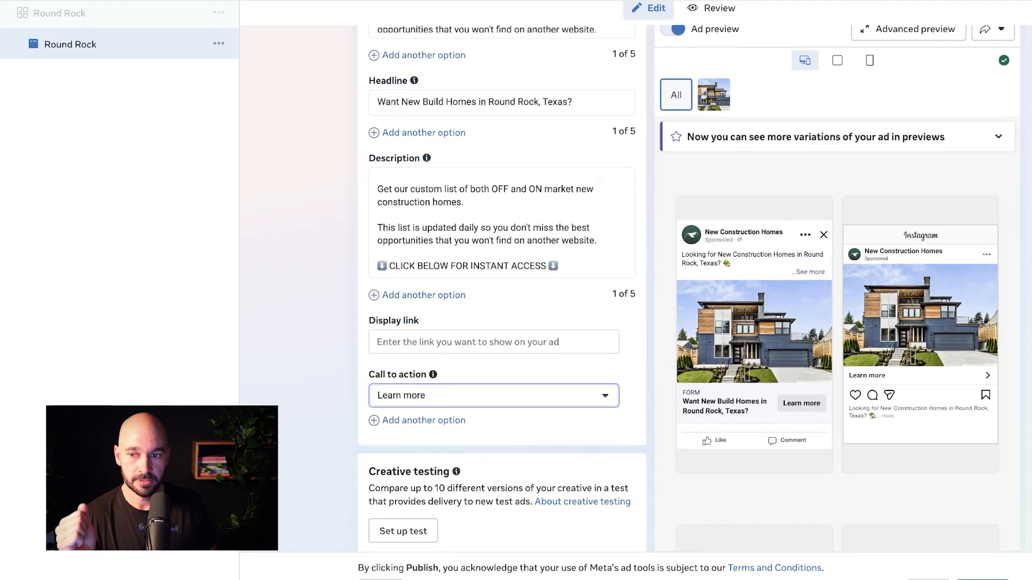
{"action": "scroll", "coordinate": [502, 290], "scroll_direction": "down", "scroll_amount": 4}
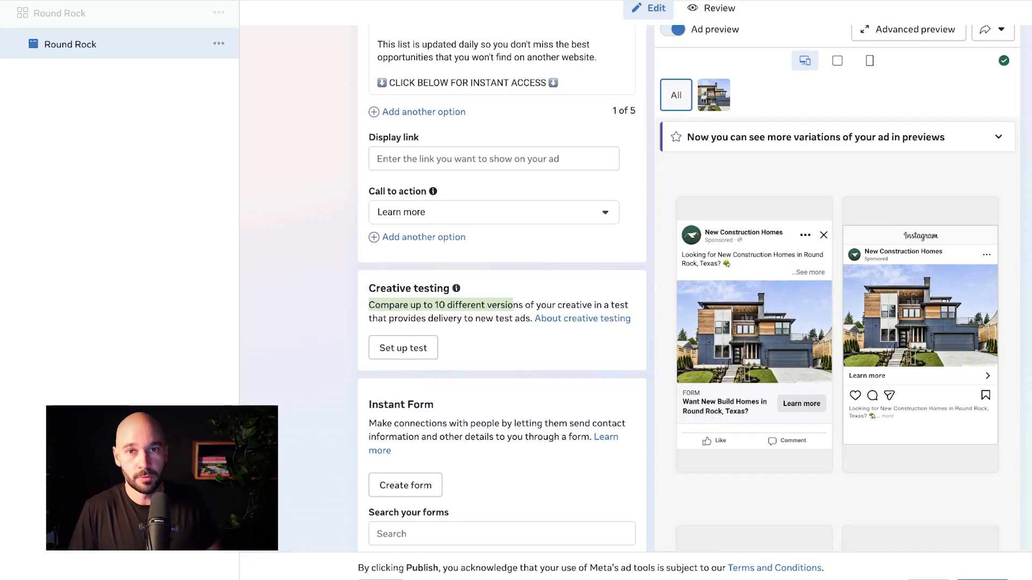
{"action": "scroll", "coordinate": [502, 290], "scroll_direction": "down", "scroll_amount": 2}
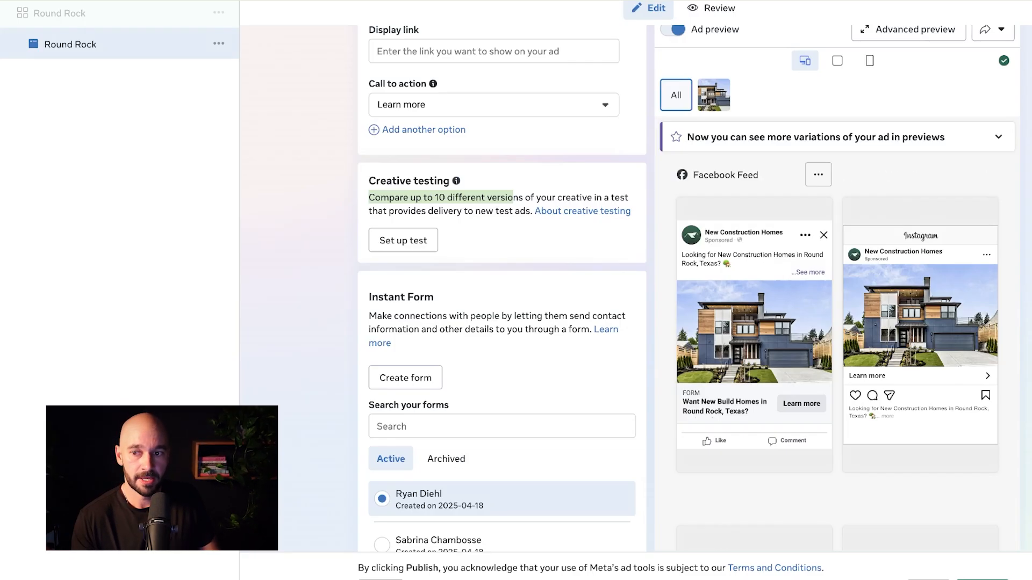
- Create a new instant form for the ad and name it "YouTube Video"
{"action": "scroll", "coordinate": [621, 281], "scroll_direction": "down", "scroll_amount": 4}
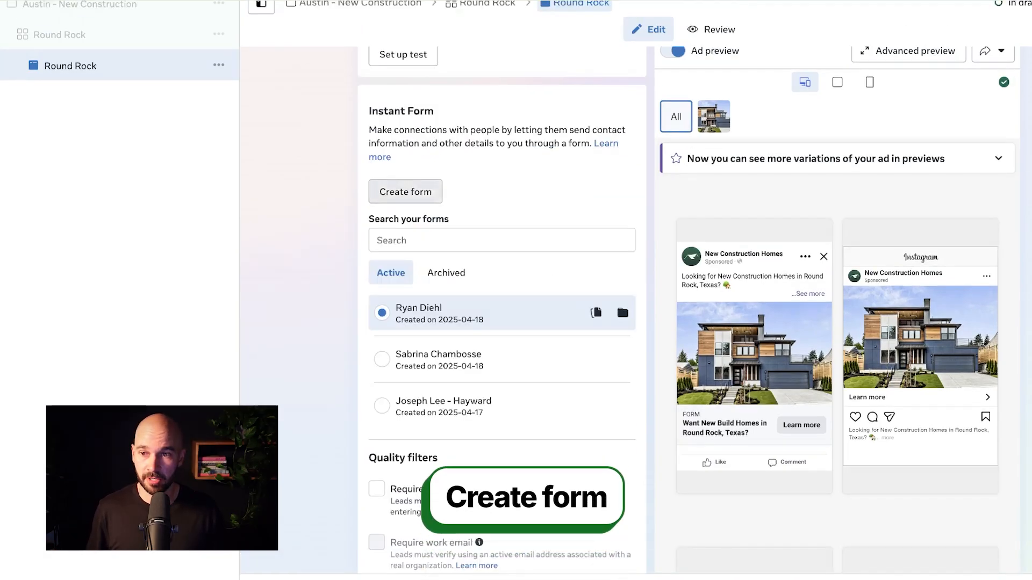
{"action": "left_click", "coordinate": [405, 191]}
{"action": "key", "text": "Return"}
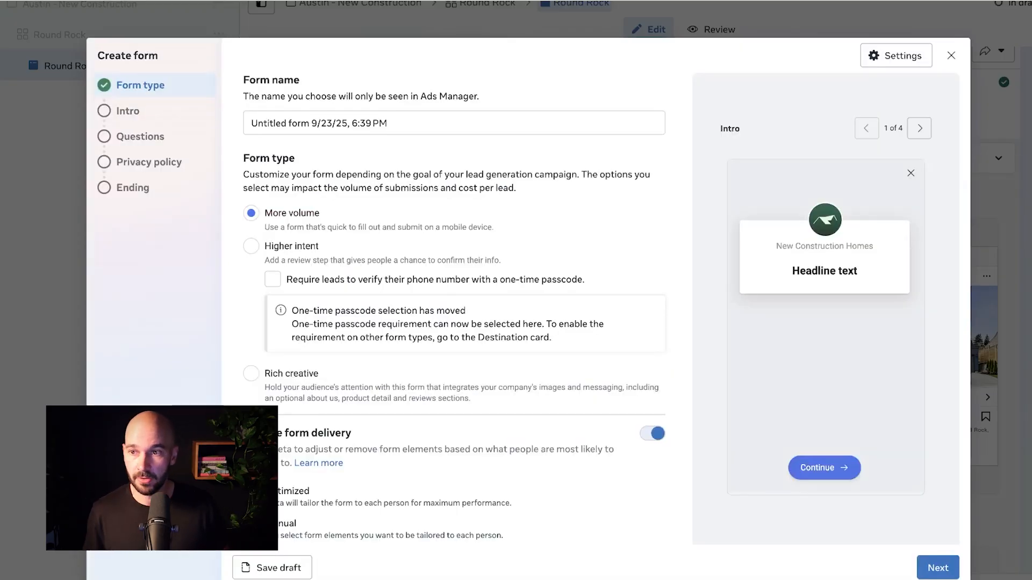
{"action": "triple_click", "coordinate": [375, 123]}
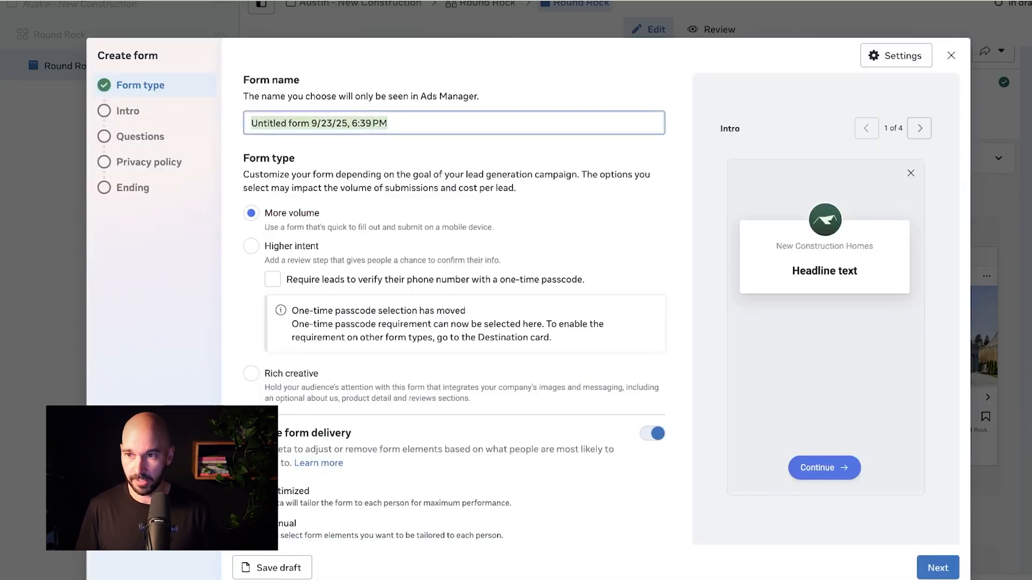
{"action": "type", "text": "YouTube Video"}
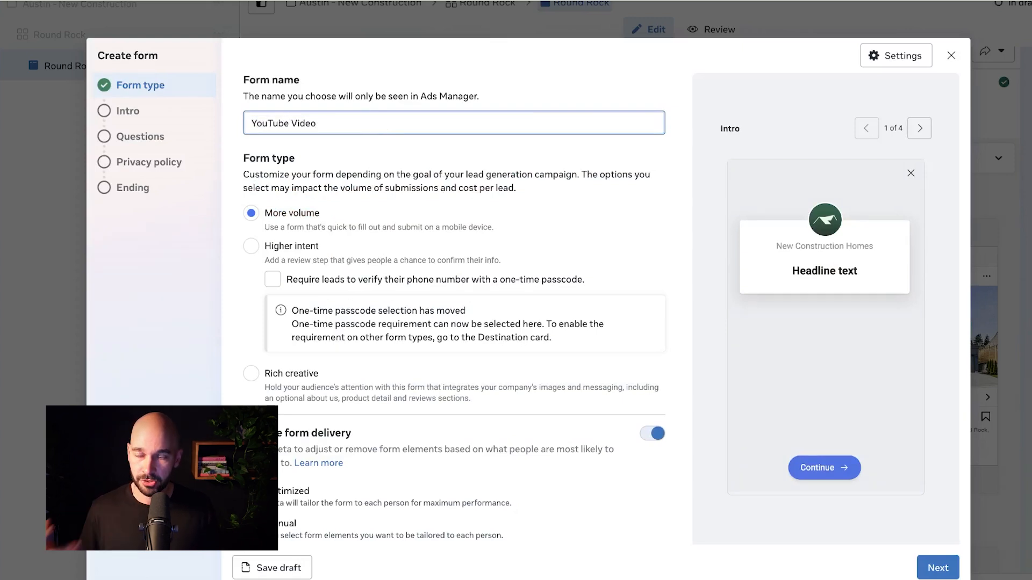
{"action": "key", "text": "Tab"}
{"action": "key", "text": "Tab"}
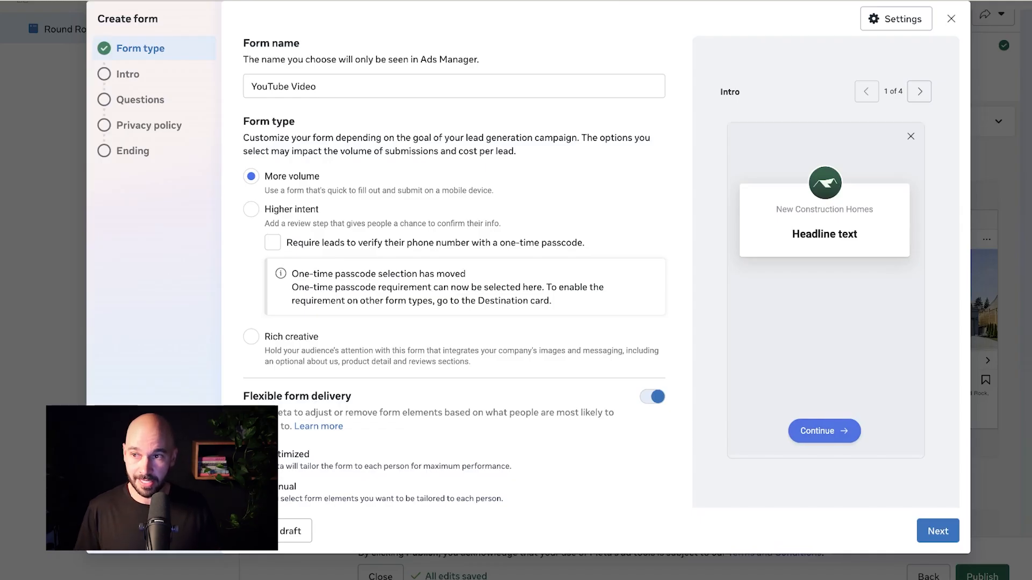
- Continue to the form's intro and set the greeting headline to "Get our custom list of both OFF and ON market new homes!"
{"action": "left_click", "coordinate": [938, 531]}
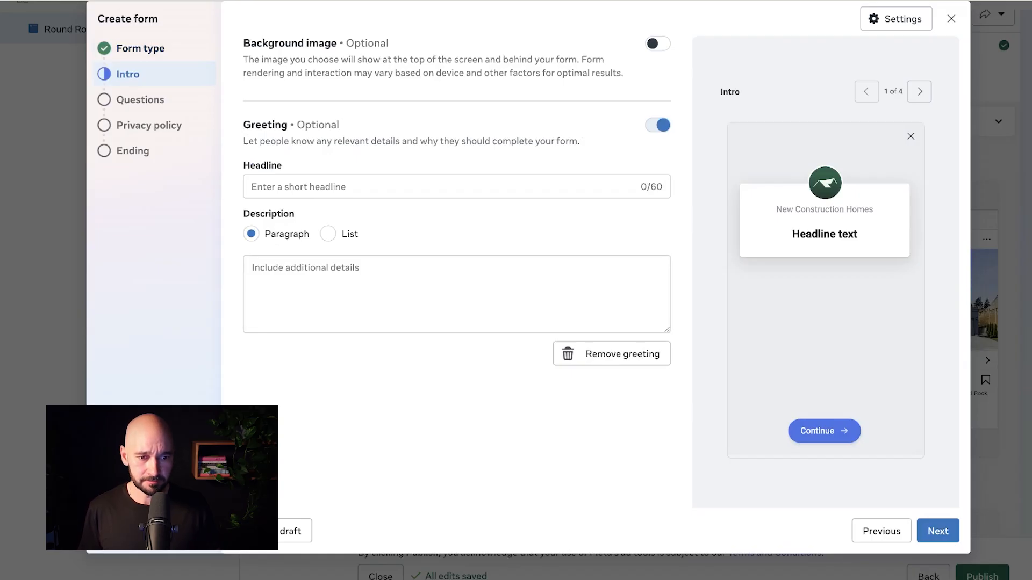
{"action": "left_click", "coordinate": [457, 186]}
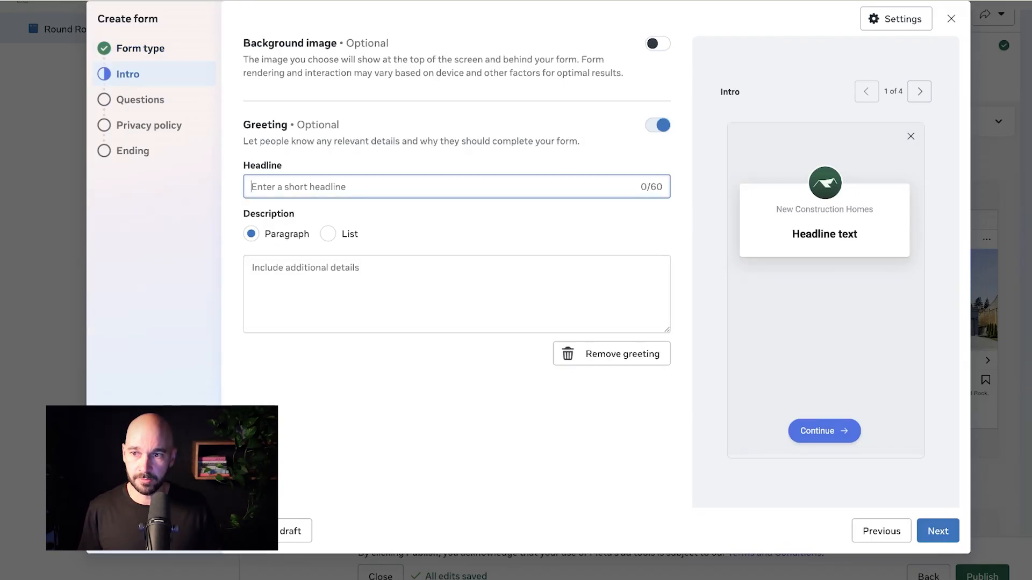
{"action": "type", "text": "Get our custom list of both OFF and ON market new homes!"}
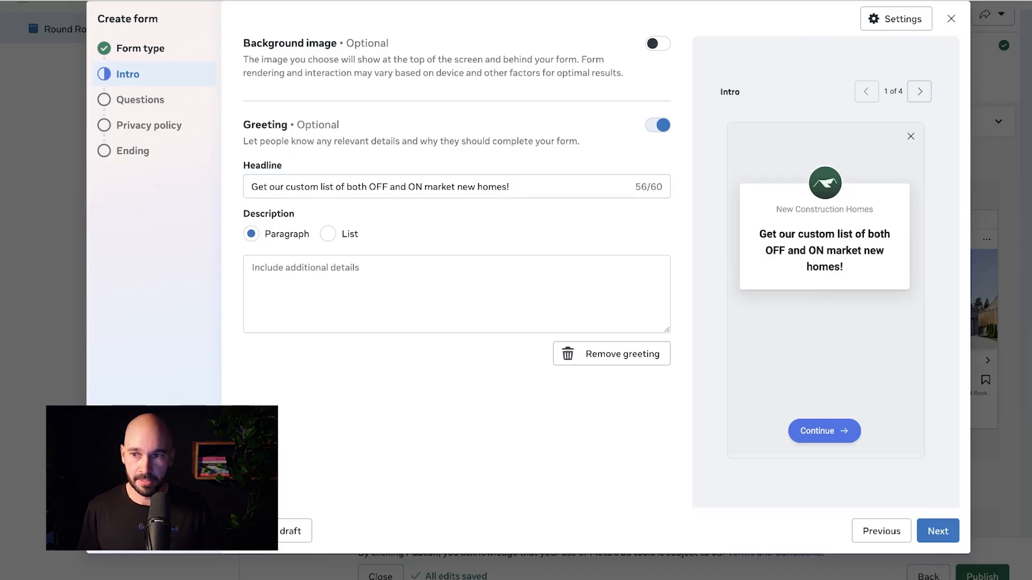
- Set the greeting description to "Submit your info below and get instant access to a custom list of homes on Round Rock Texas updated every day!"
{"action": "left_click", "coordinate": [457, 294]}
{"action": "type", "text": "Submit your info below and get instant access to a custom list of homes on Round Rock Texas updated every day!"}
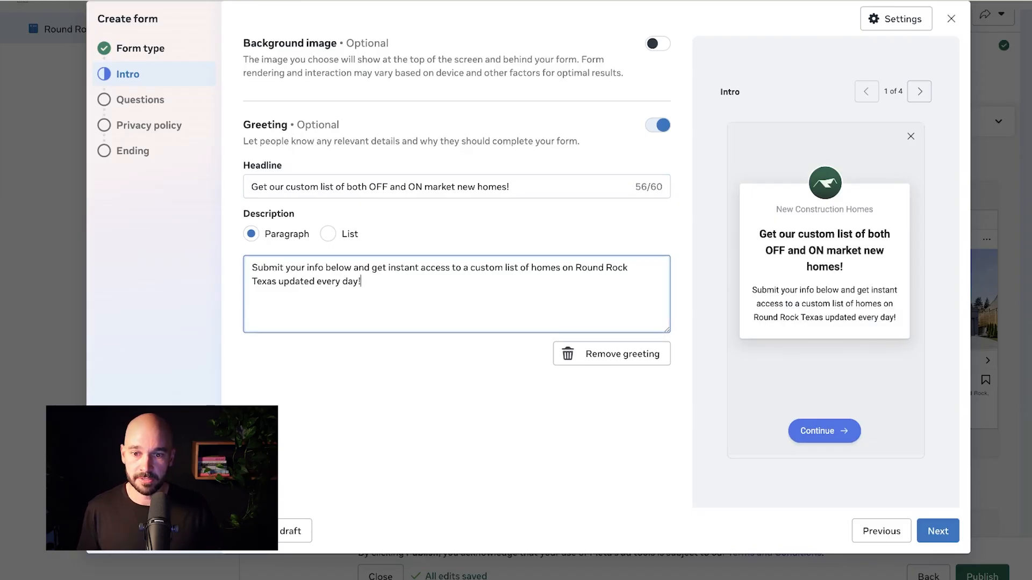
{"action": "left_click", "coordinate": [938, 531]}
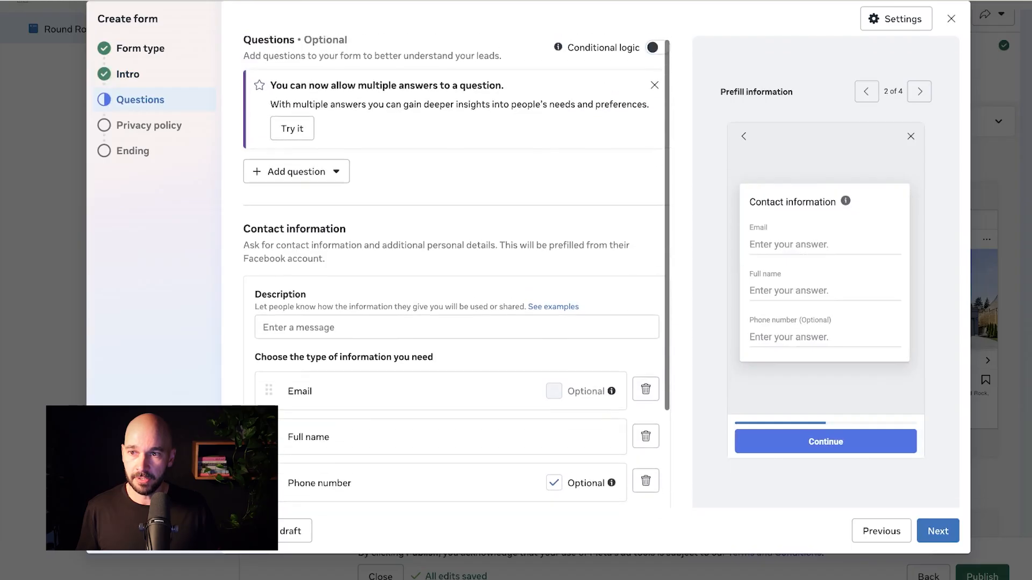
- Make the phone number mandatory and reuse the greeting description, "Submit your info below…", as the contact information description
{"action": "scroll", "coordinate": [456, 272], "scroll_direction": "down", "scroll_amount": 3}
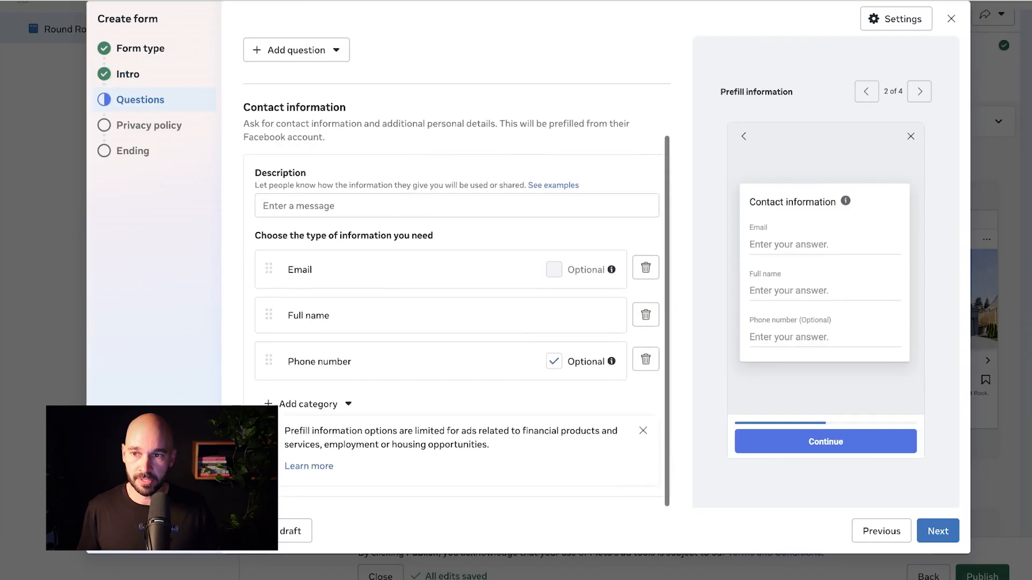
{"action": "left_click", "coordinate": [554, 361]}
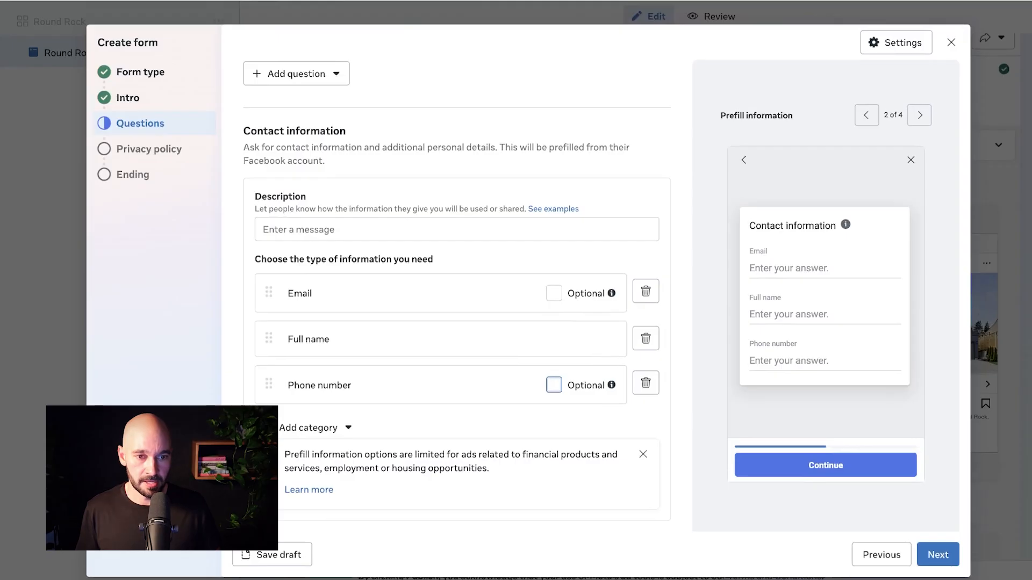
{"action": "left_click", "coordinate": [457, 230]}
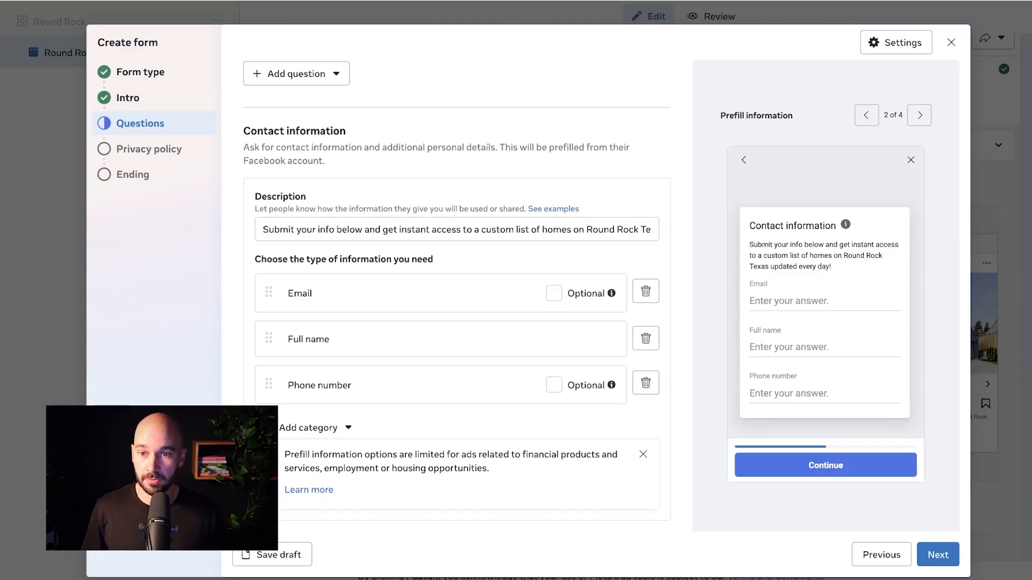
- Correct "on Round Rock" to "in Round Rock" in the contact information description
{"action": "left_click", "coordinate": [585, 229]}
{"action": "double_click", "coordinate": [579, 229]}
{"action": "type", "text": "in"}
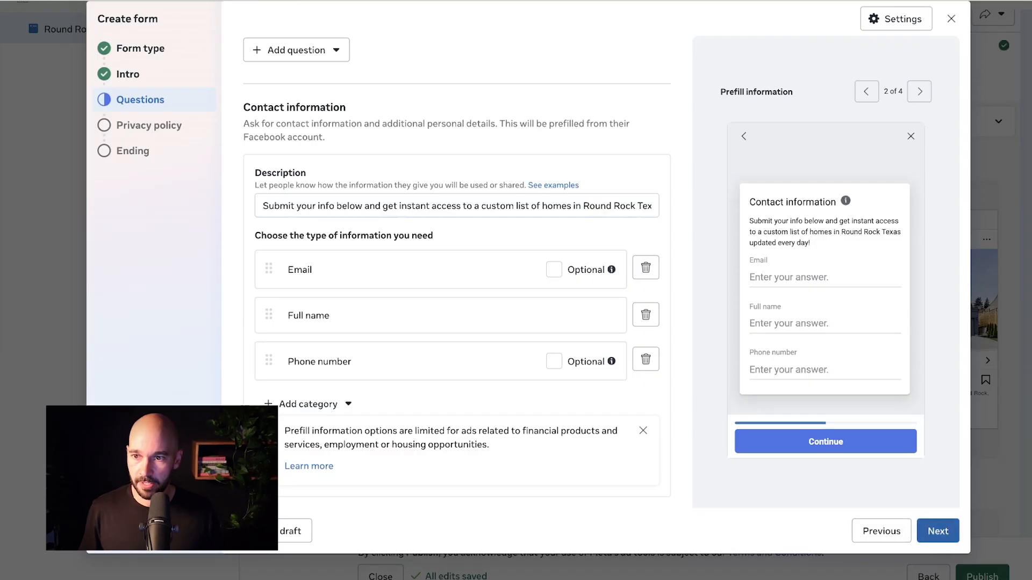
{"action": "left_click", "coordinate": [938, 531]}
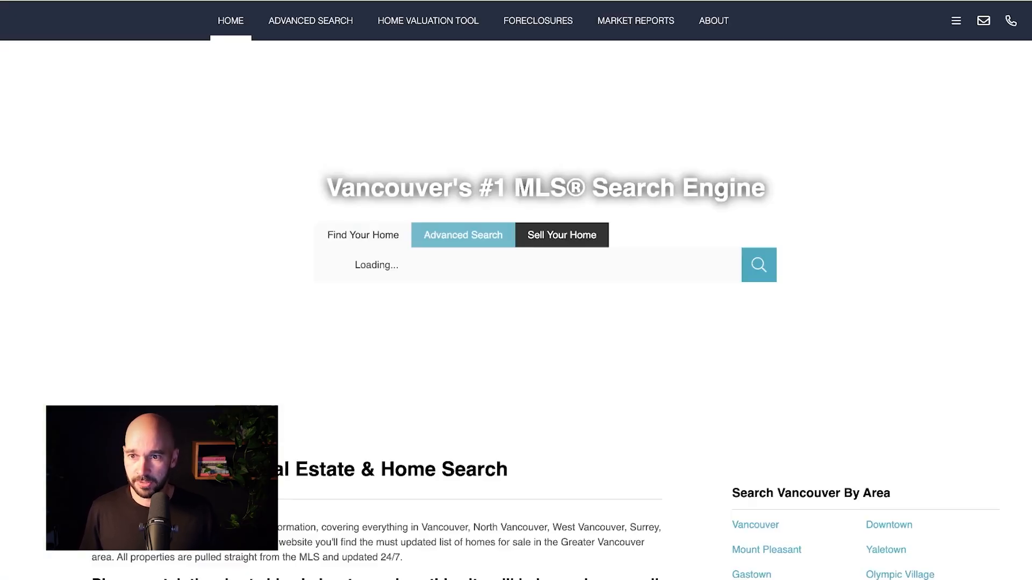
{"action": "scroll", "coordinate": [515, 290], "scroll_direction": "down", "scroll_amount": 20}
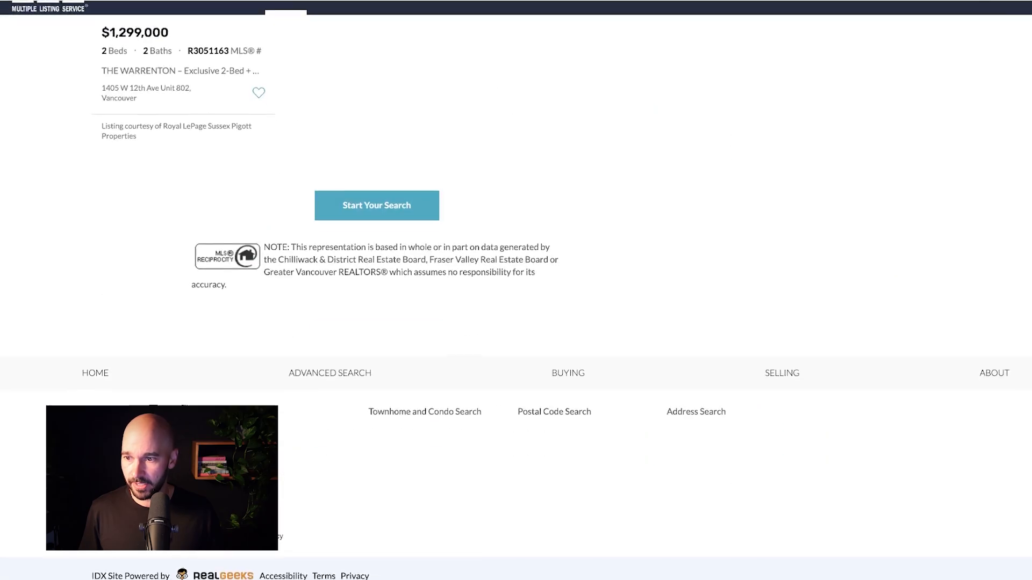
{"action": "scroll", "coordinate": [516, 290], "scroll_direction": "up", "scroll_amount": 8}
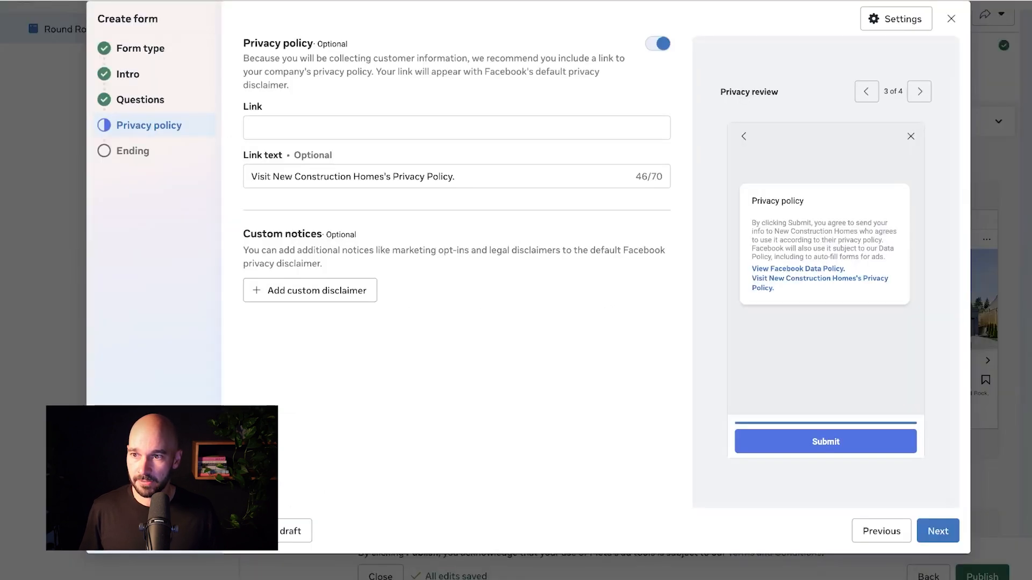
{"action": "left_click", "coordinate": [456, 128]}
{"action": "type", "text": "https://www.yvrhomesearch.com/rg-privacy/"}
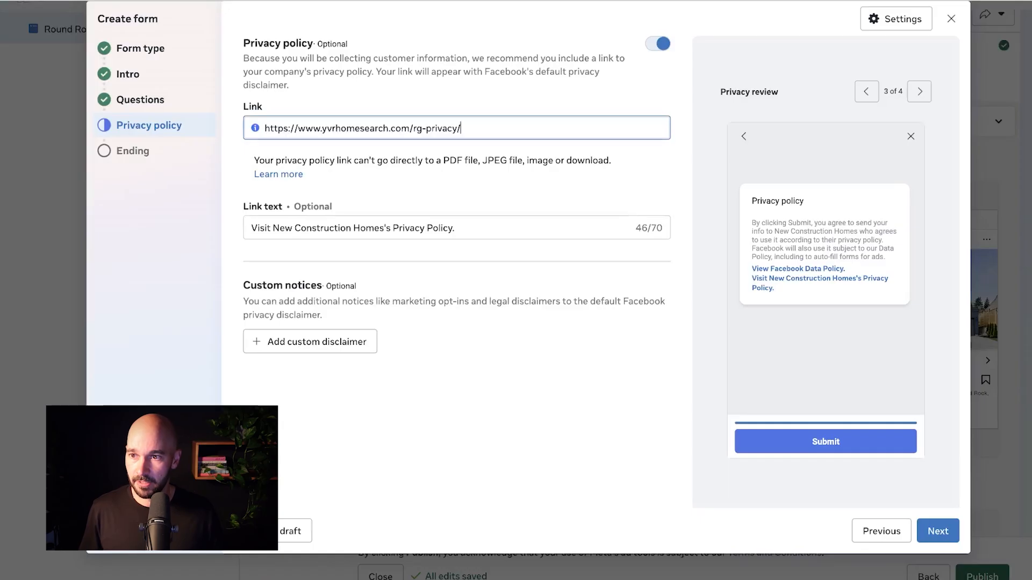
{"action": "left_click", "coordinate": [457, 408]}
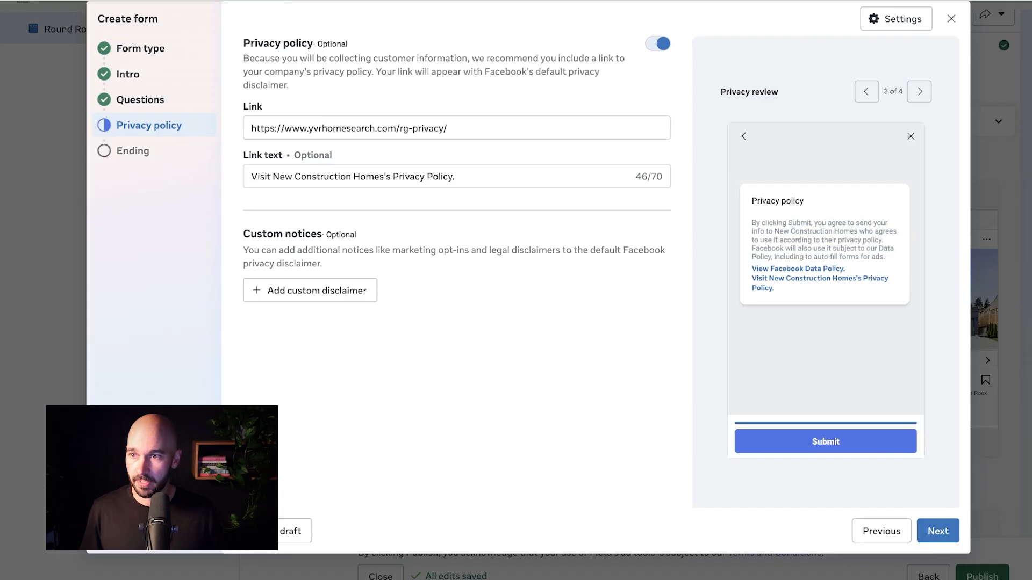
- Continue to the form's ending and set its description to "You can access your list of homes below."
{"action": "left_click", "coordinate": [937, 531]}
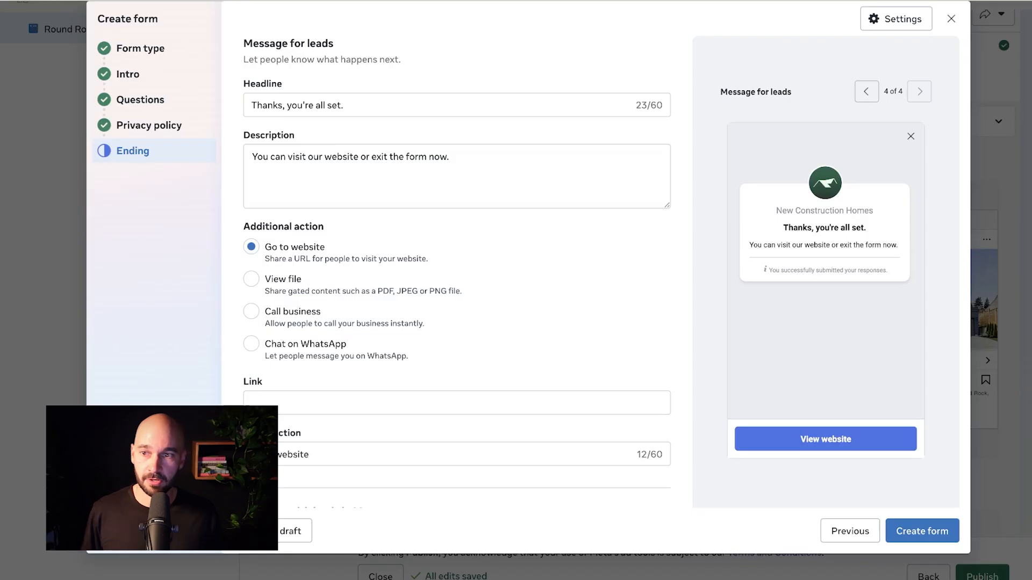
{"action": "double_click", "coordinate": [296, 156]}
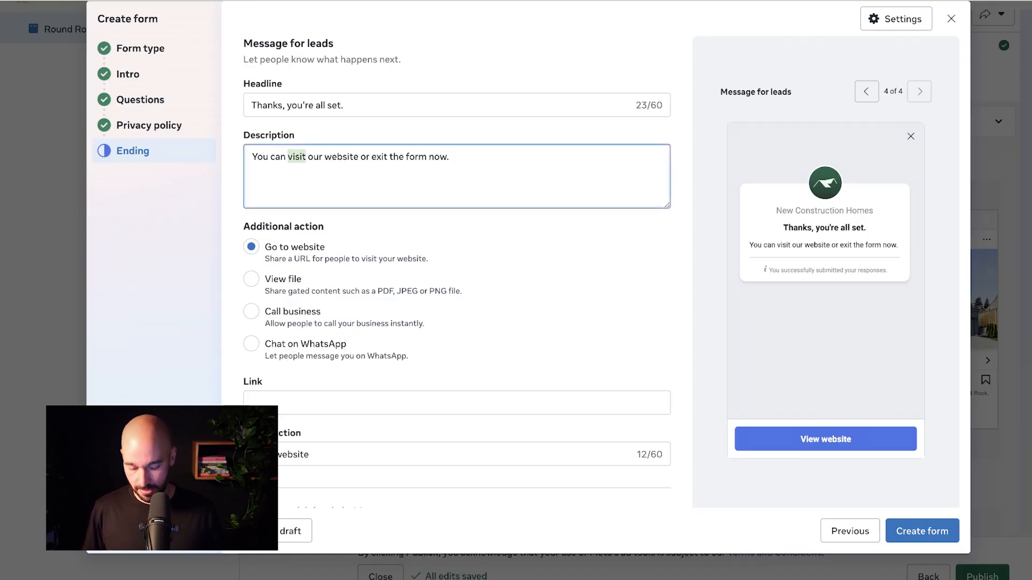
{"action": "key", "text": "shift+End"}
{"action": "type", "text": "access yo"}
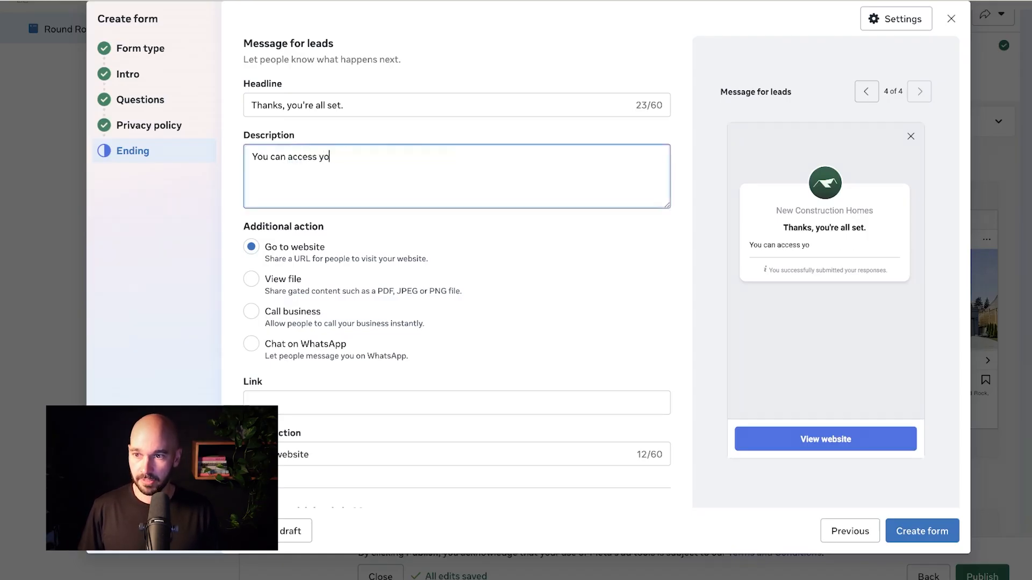
{"action": "type", "text": "ur list of homes be"}
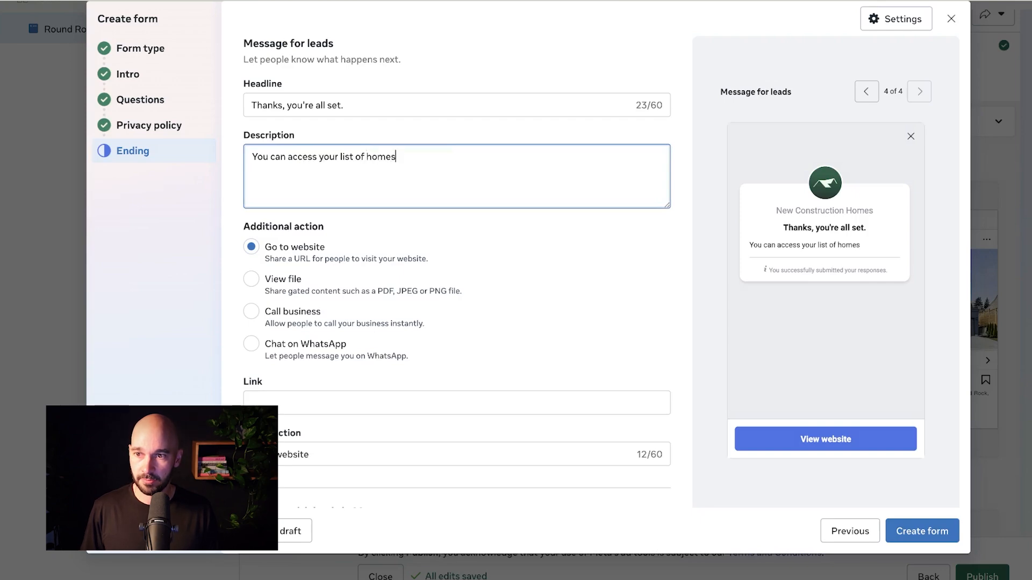
{"action": "type", "text": "low."}
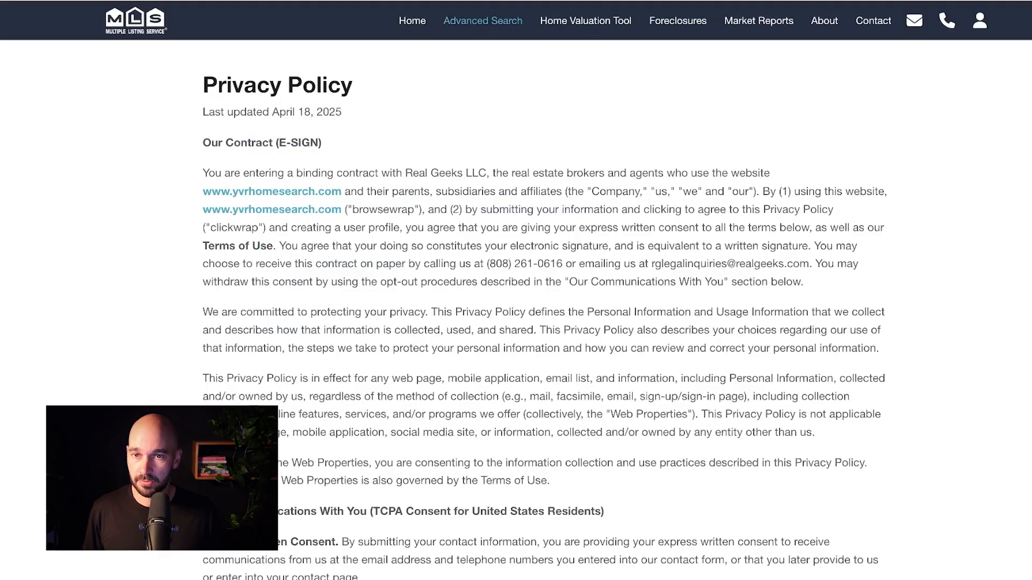
- Run an advanced search on the home search website for Vancouver East and Vancouver West homes with year built 2025+
{"action": "left_click", "coordinate": [483, 20]}
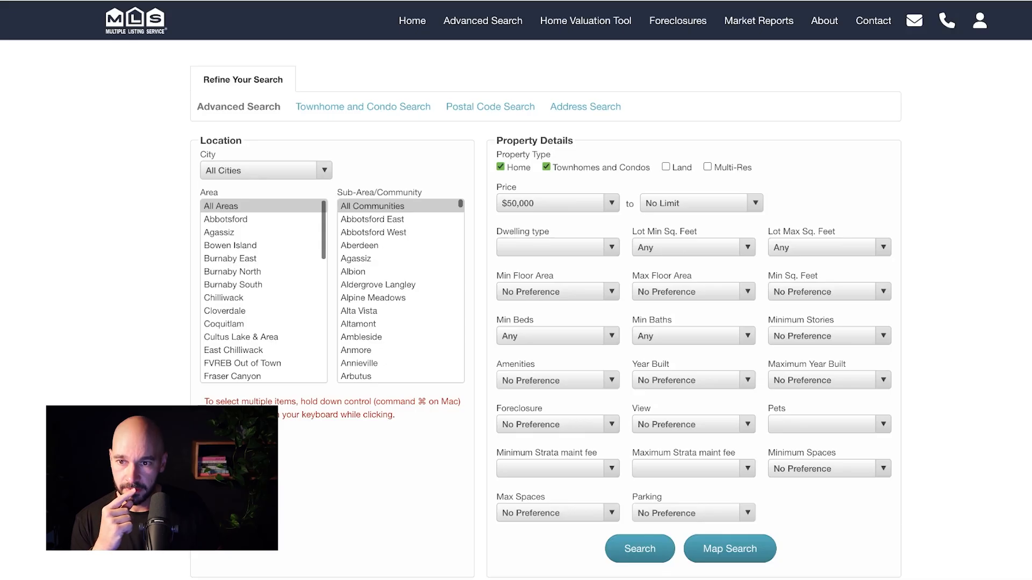
{"action": "left_click", "coordinate": [693, 380]}
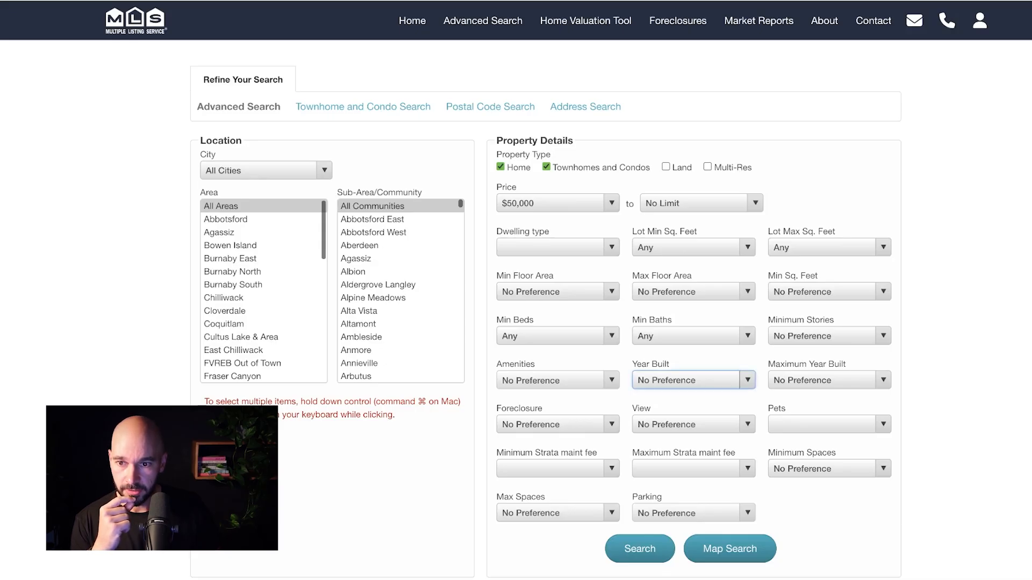
{"action": "key", "text": "Down"}
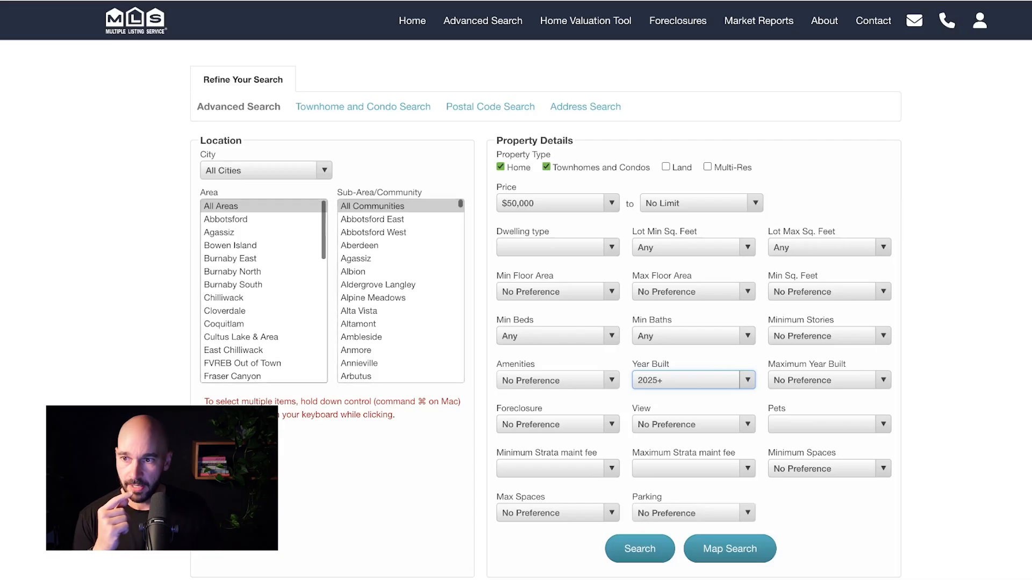
{"action": "scroll", "coordinate": [263, 291], "scroll_direction": "down", "scroll_amount": 10}
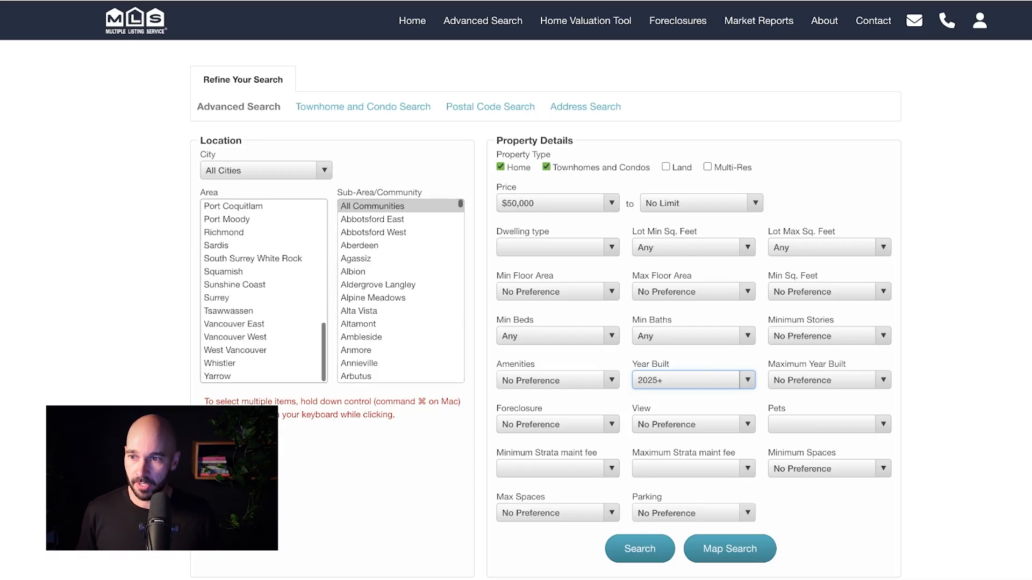
{"action": "left_click_drag", "start_coordinate": [233, 324], "coordinate": [235, 337]}
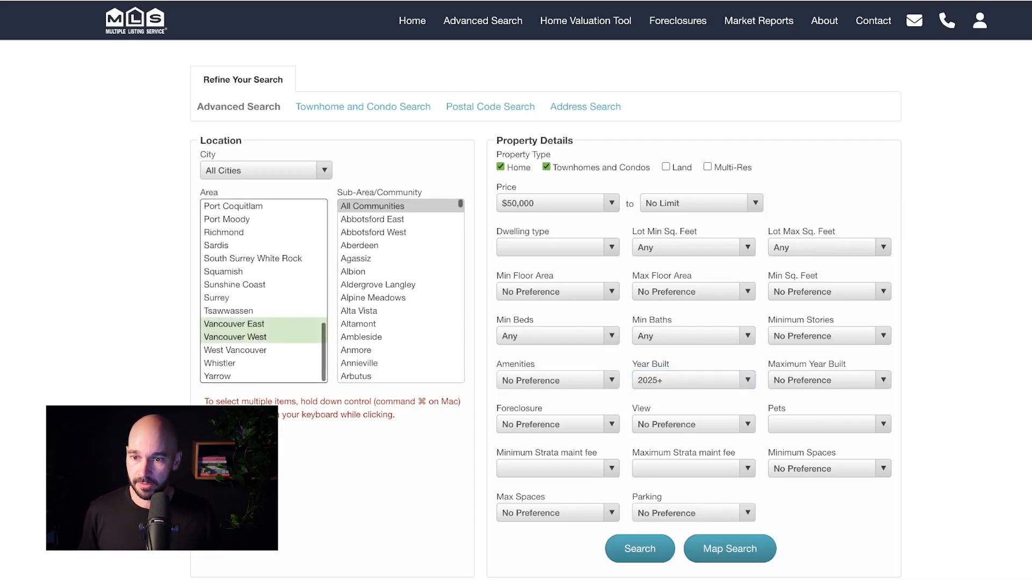
{"action": "left_click", "coordinate": [639, 548]}
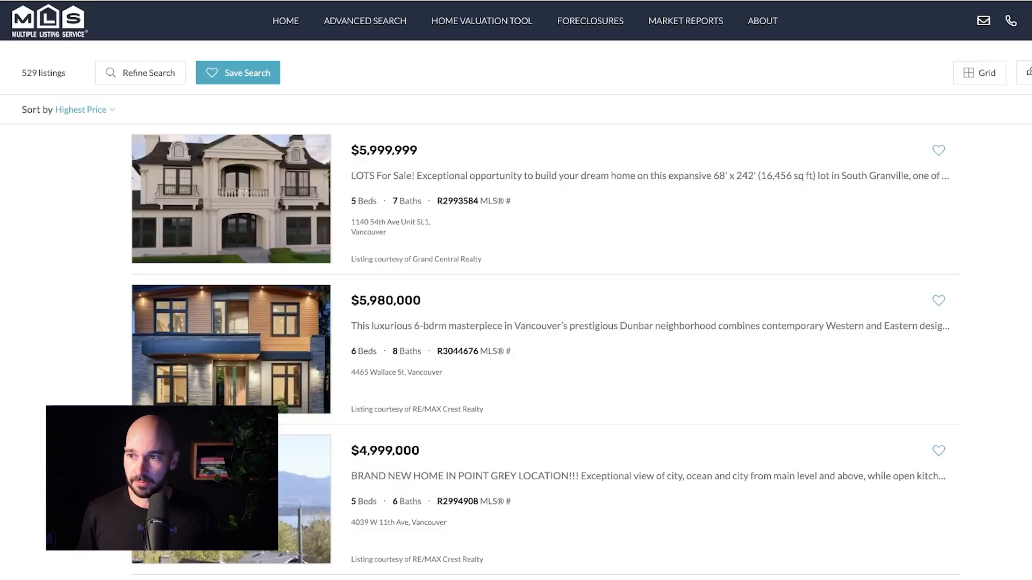
- Sort the listings by newest and paste the address of the results page as the website link in the form's ending
{"action": "left_click", "coordinate": [85, 109]}
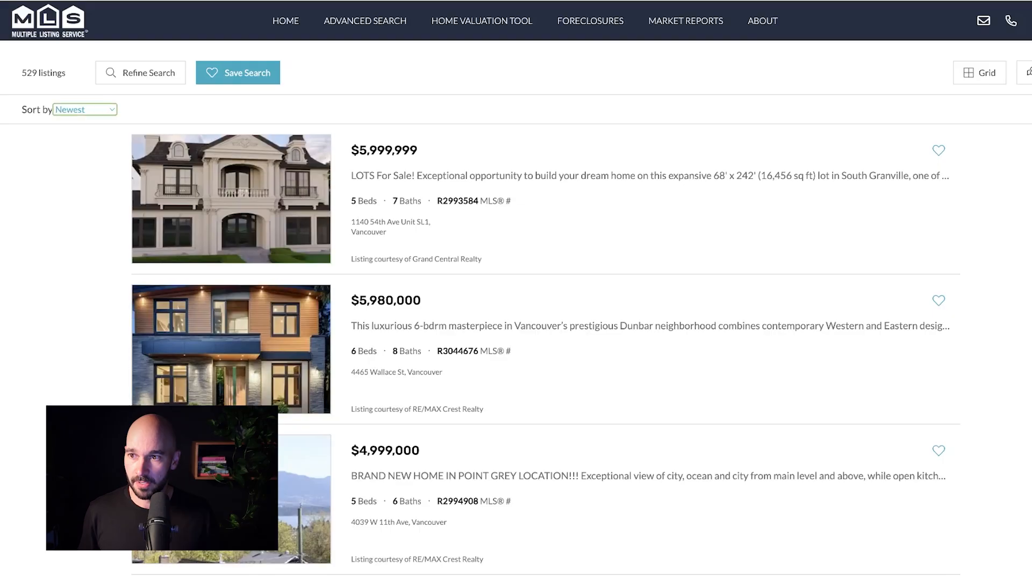
{"action": "scroll", "coordinate": [546, 309], "scroll_direction": "down", "scroll_amount": 15}
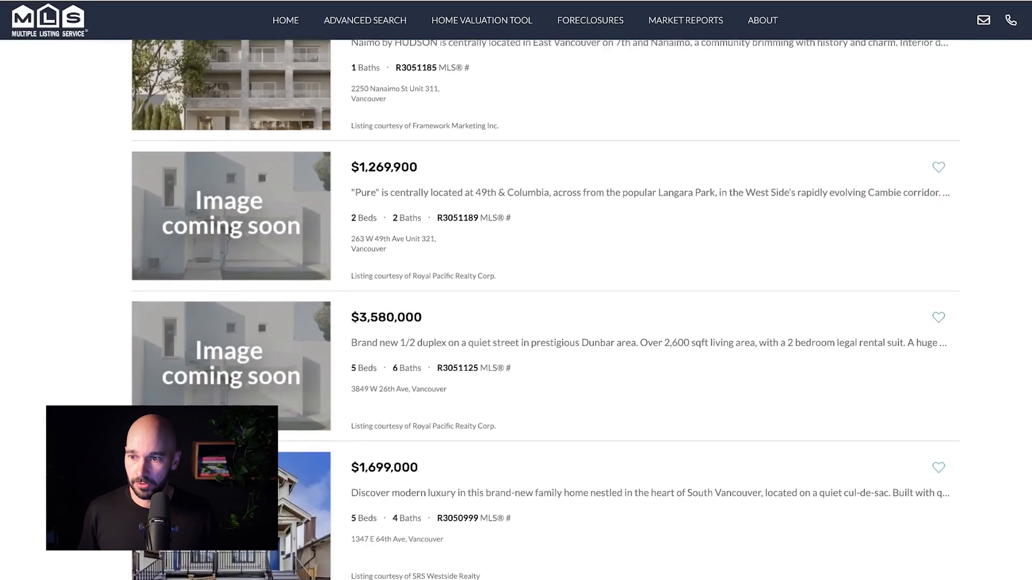
{"action": "scroll", "coordinate": [545, 309], "scroll_direction": "down", "scroll_amount": 2}
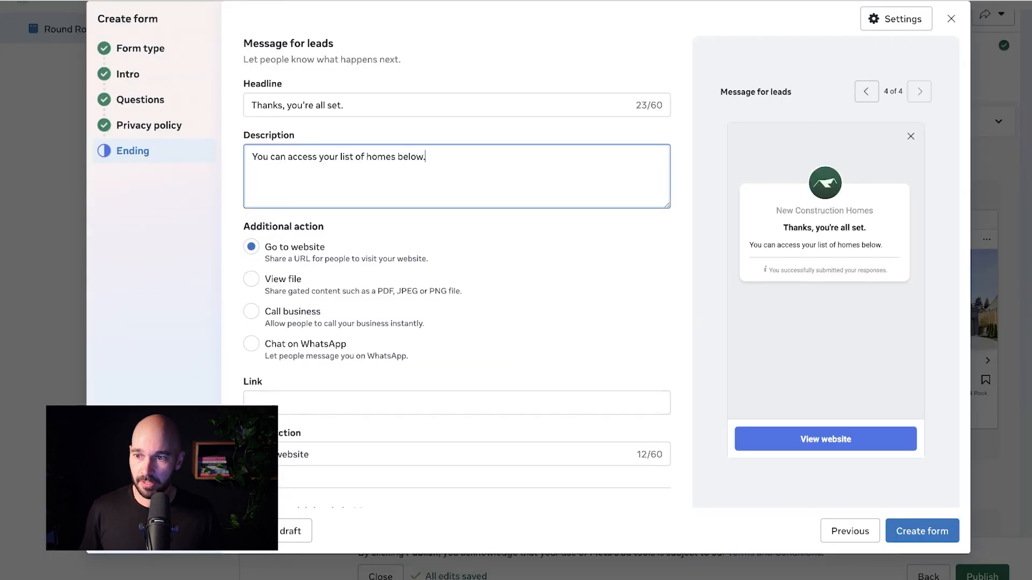
{"action": "left_click", "coordinate": [457, 403]}
{"action": "key", "text": "super+v"}
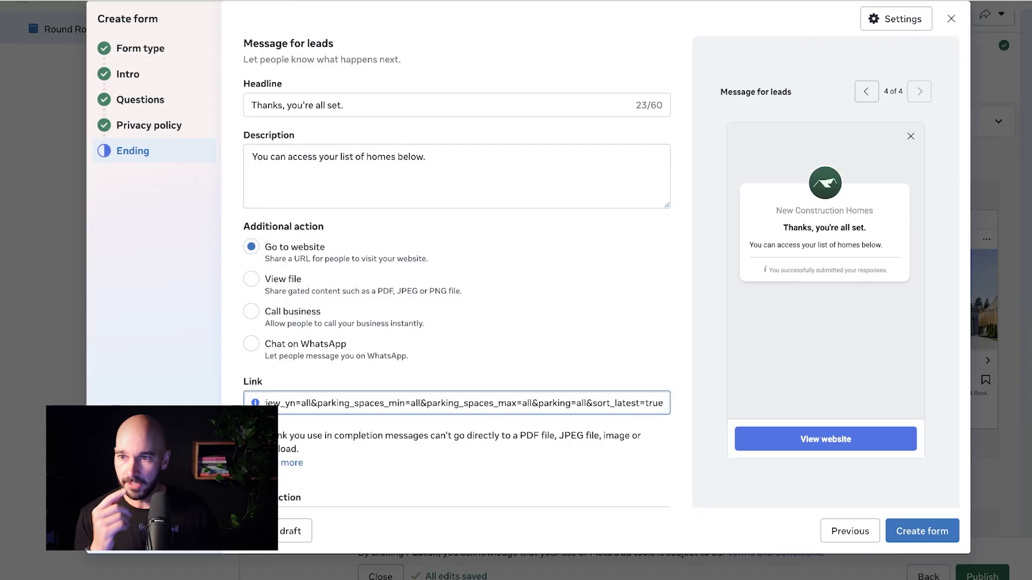
- Insert "new" before "homes" in the ending description
{"action": "left_click", "coordinate": [425, 157]}
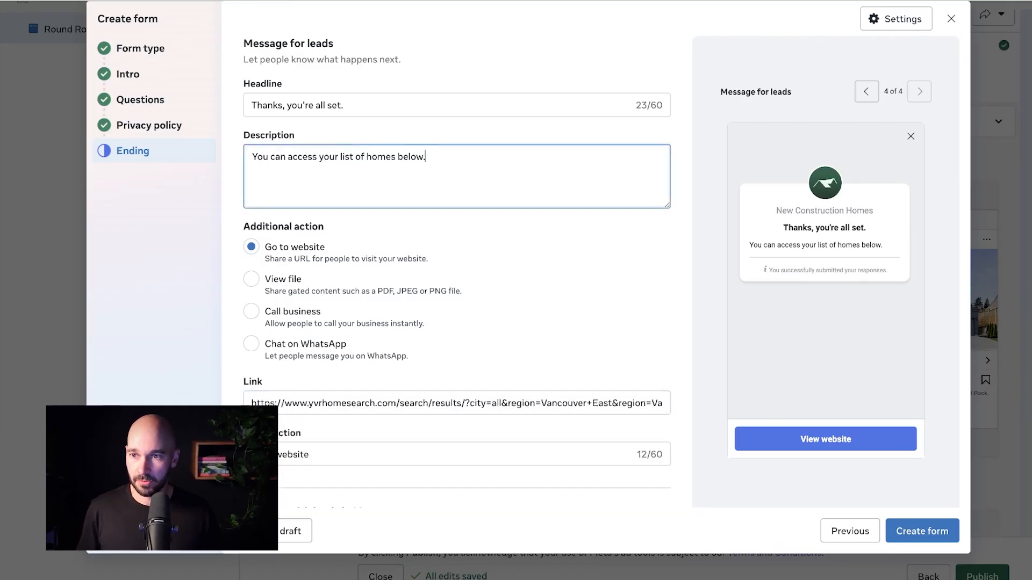
{"action": "key", "text": "Left"}
{"action": "type", "text": "new"}
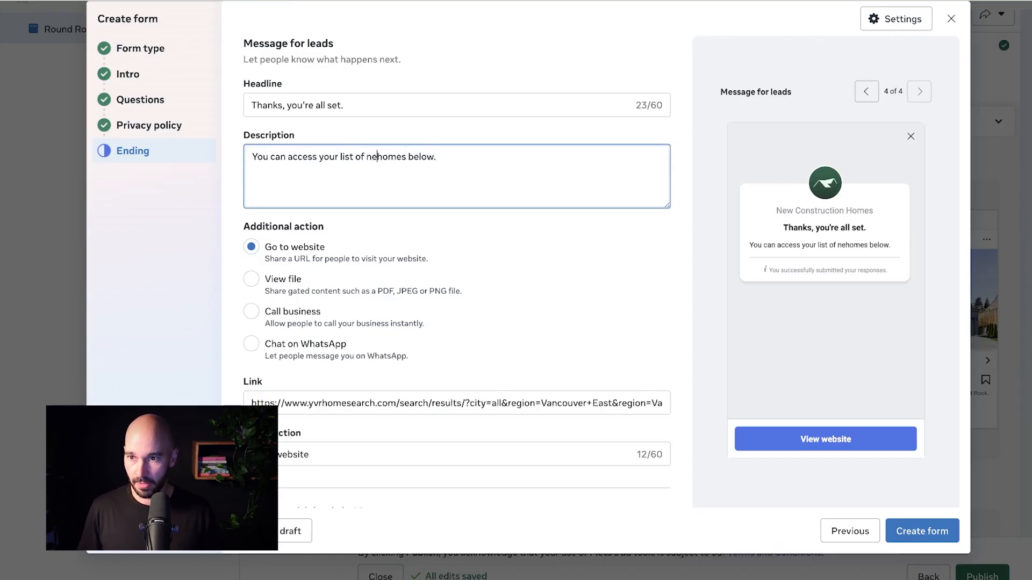
- Append to the description "We will also contact you to find out a little more to refine this list and send you any off market opportunities…"
{"action": "key", "text": "super+Right"}
{"action": "type", "text": "W"}
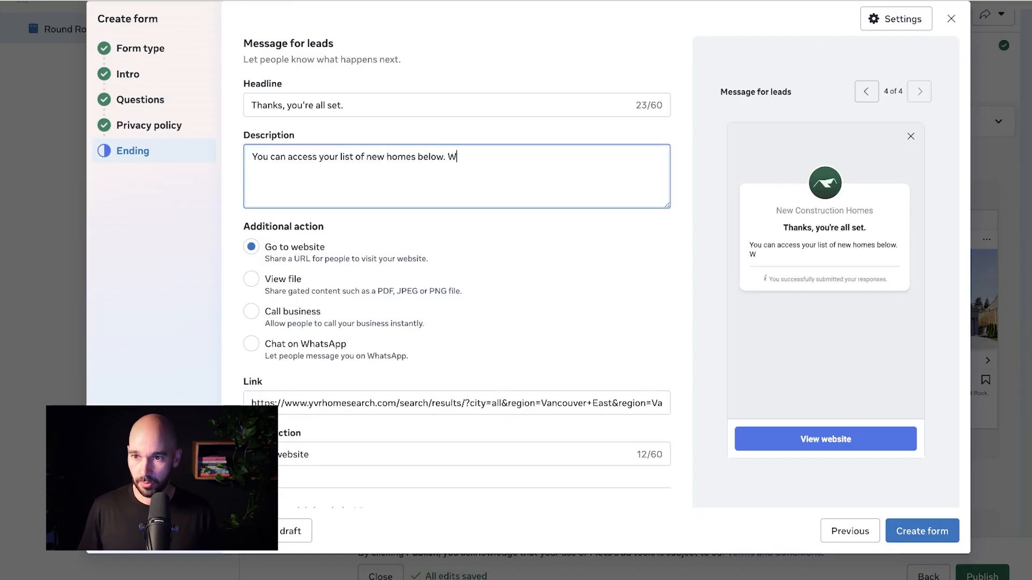
{"action": "type", "text": "e will also contact"}
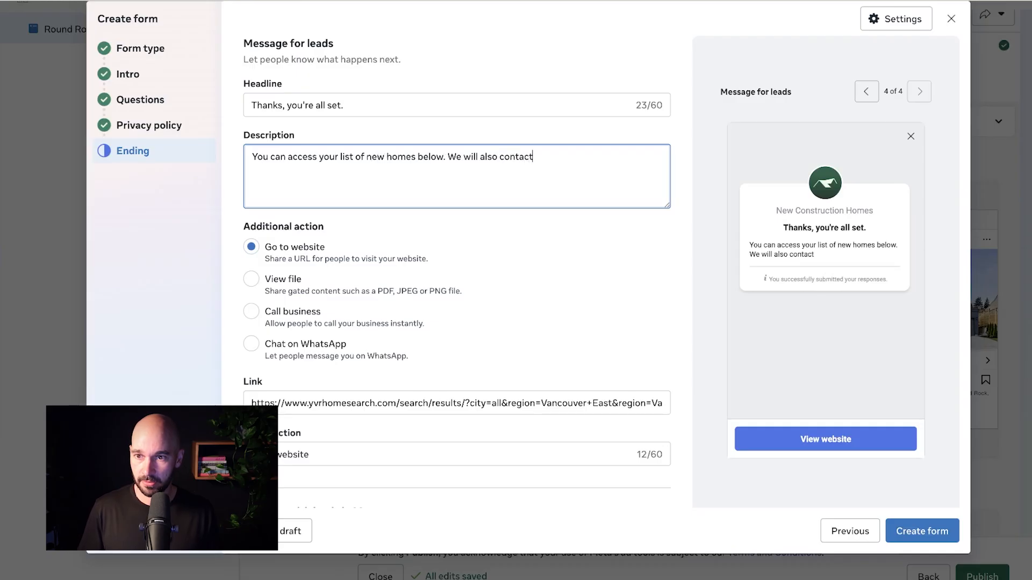
{"action": "type", "text": " you to find "}
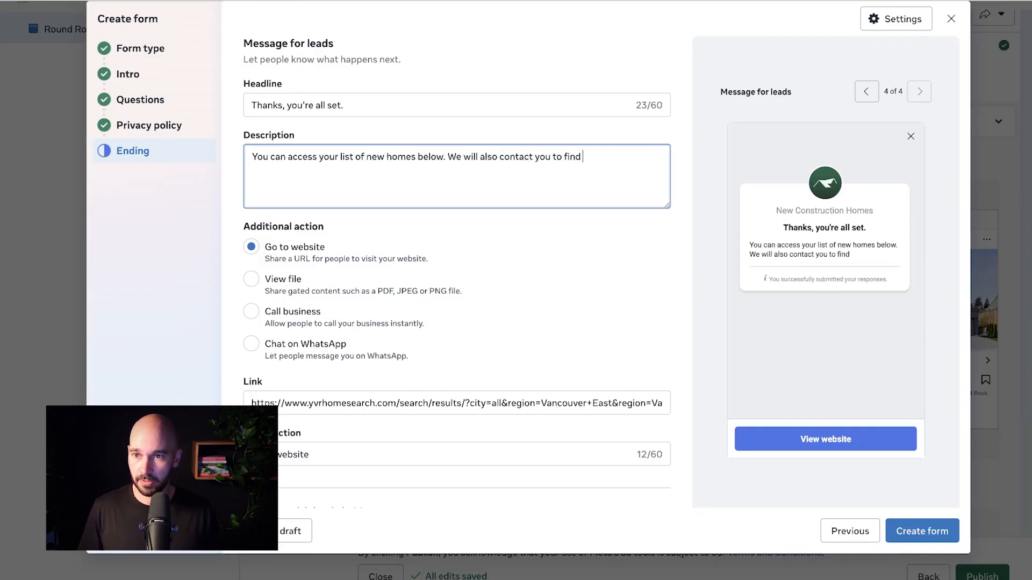
{"action": "type", "text": "out a little more to r"}
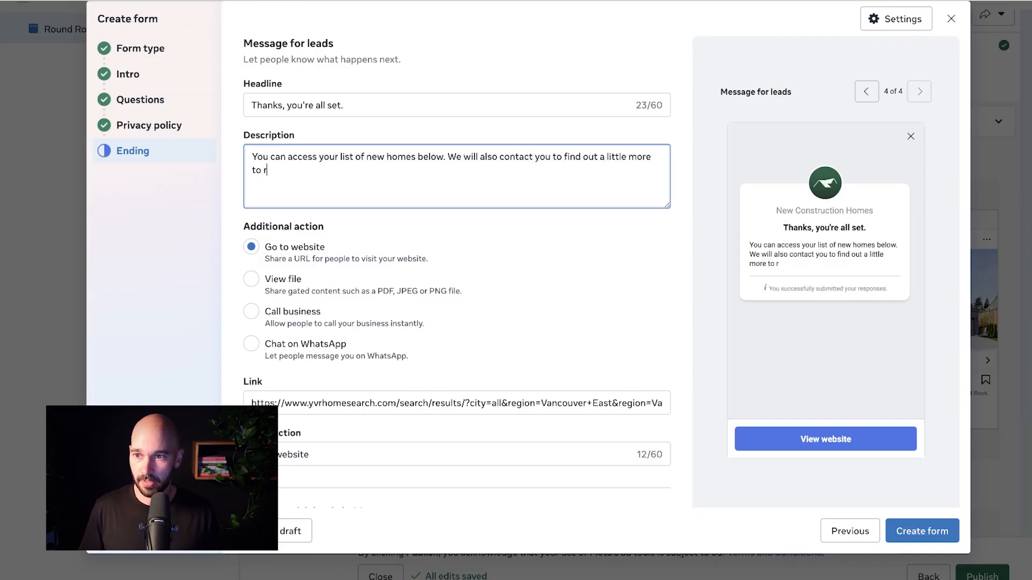
{"action": "type", "text": "efine this list and send you "}
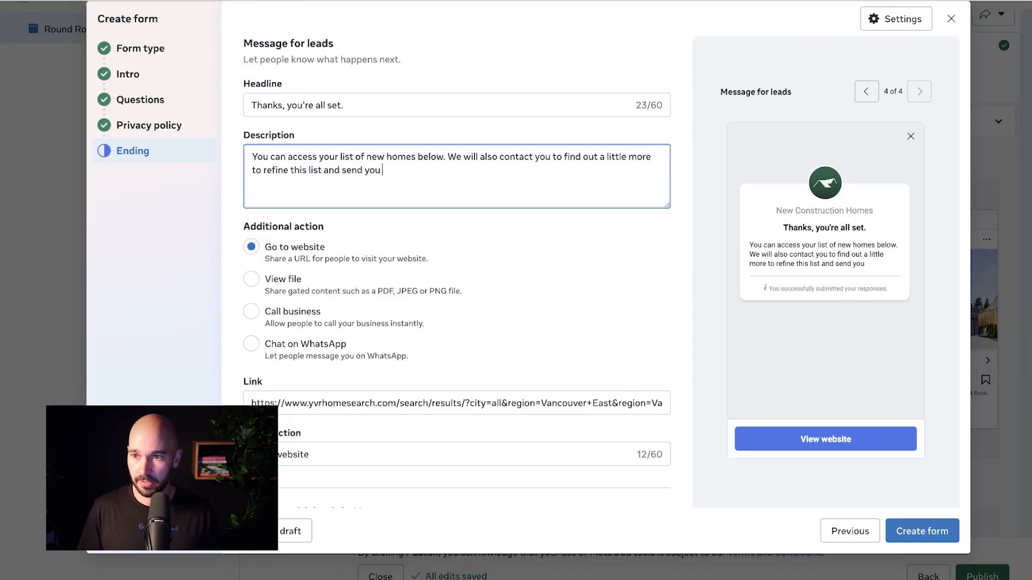
{"action": "type", "text": "any off market op"}
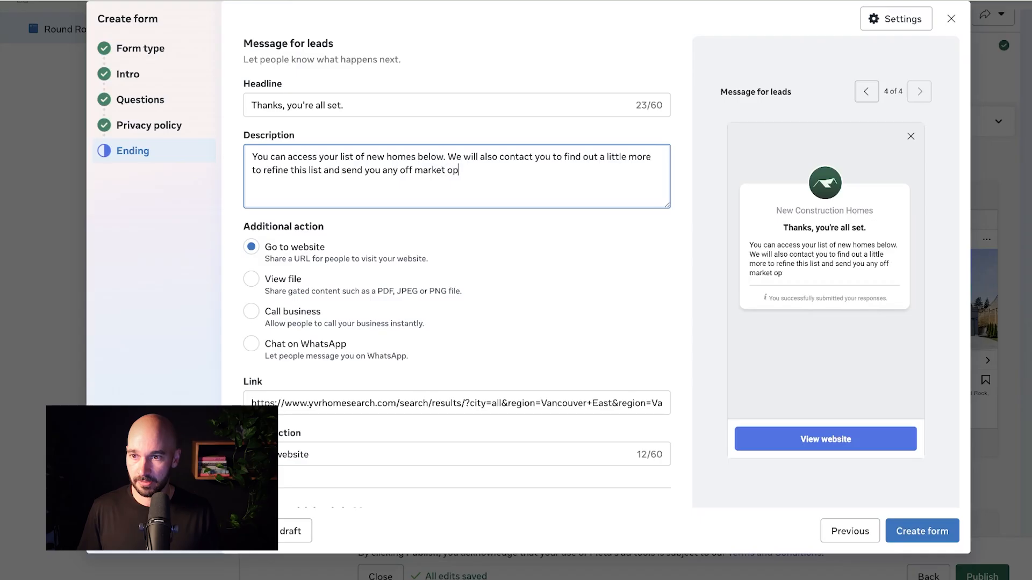
{"action": "type", "text": "portunities that are avaialbl"}
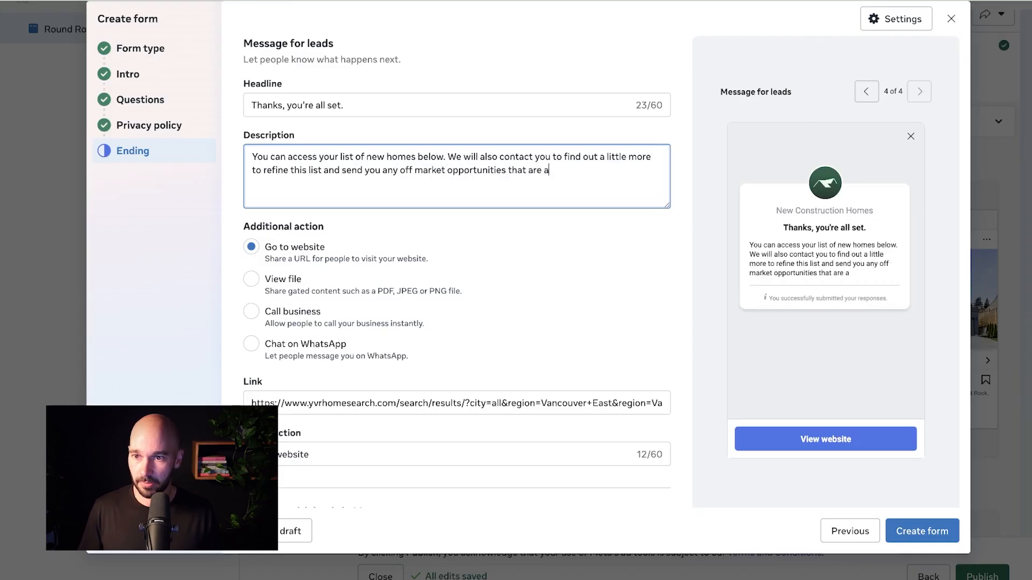
{"action": "key", "text": "BackSpace"}
{"action": "key", "text": "BackSpace"}
{"action": "key", "text": "BackSpace"}
{"action": "key", "text": "BackSpace"}
{"action": "type", "text": "labe."}
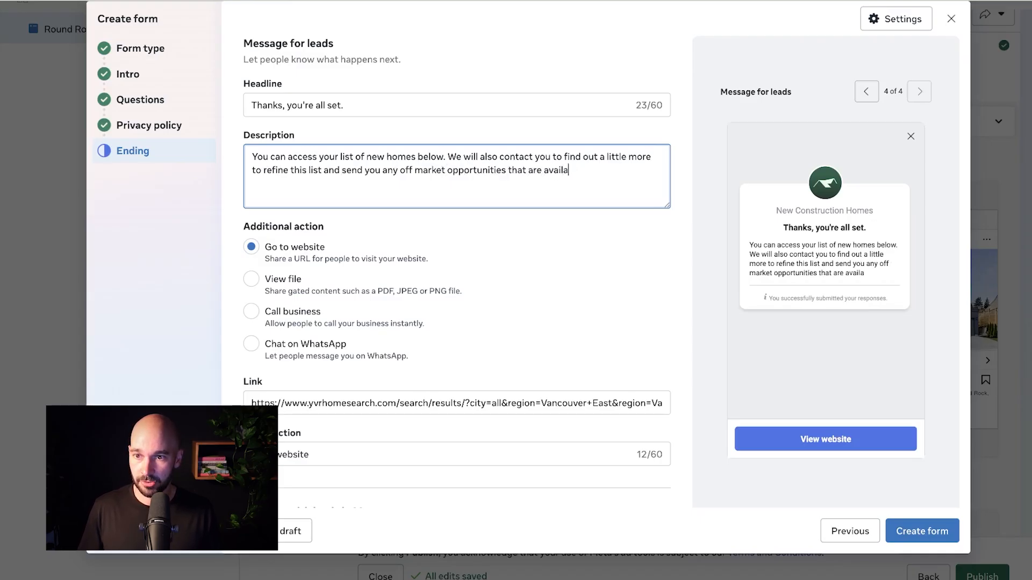
{"action": "key", "text": "BackSpace"}
{"action": "key", "text": "BackSpace"}
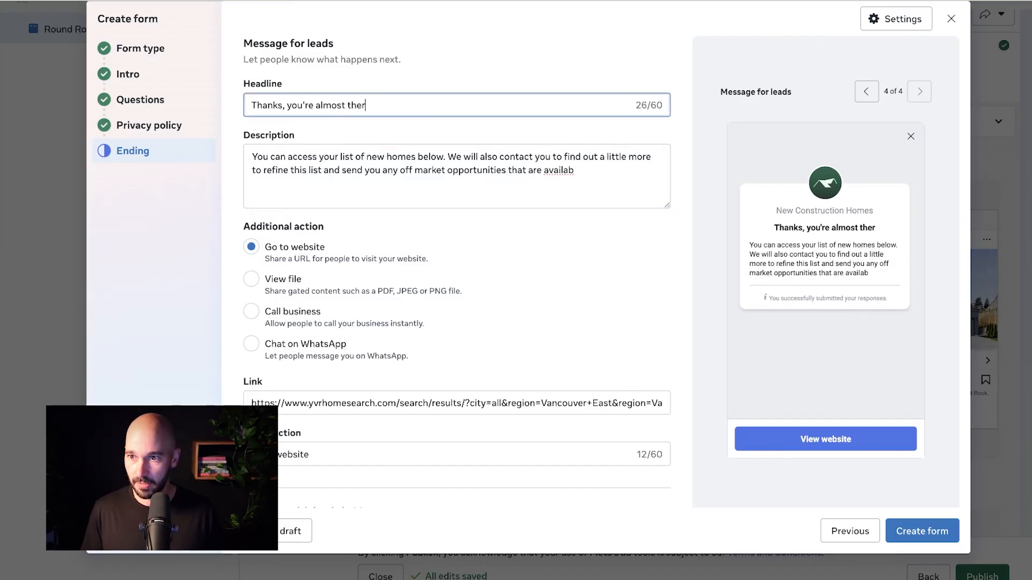
- Set the ending headline to "Thanks, you're almost there." and the call to action to "View Homes"
{"action": "type", "text": "e."}
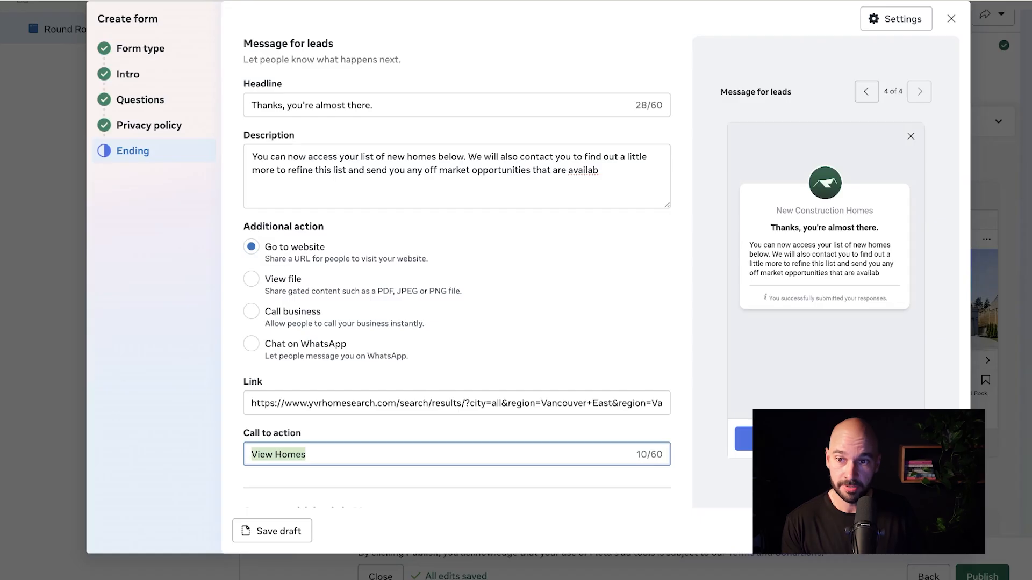
- Finish the ending description with "available based on your interest." and remove the phrase "find out a little more to"
{"action": "left_click", "coordinate": [599, 170]}
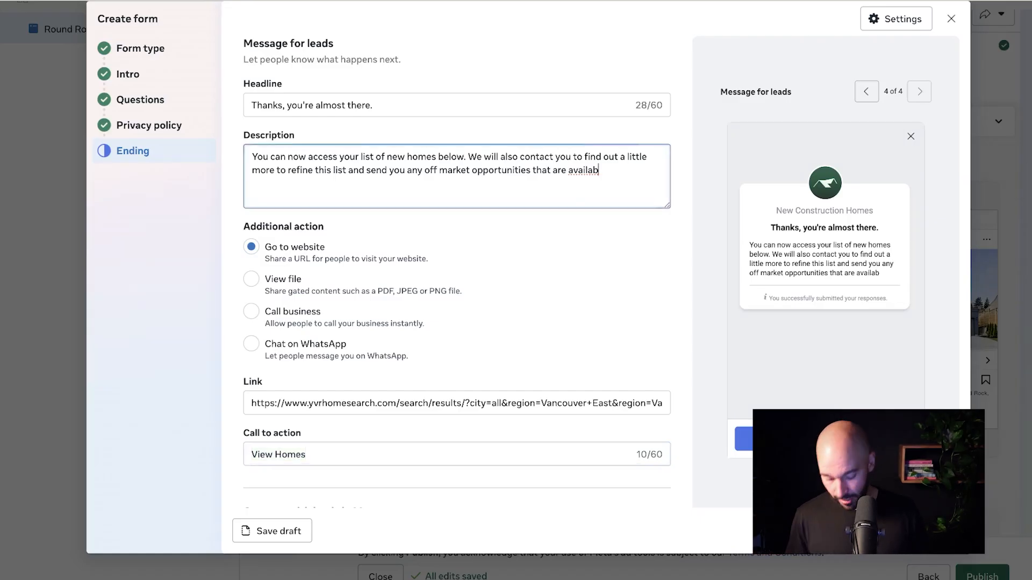
{"action": "type", "text": "le."}
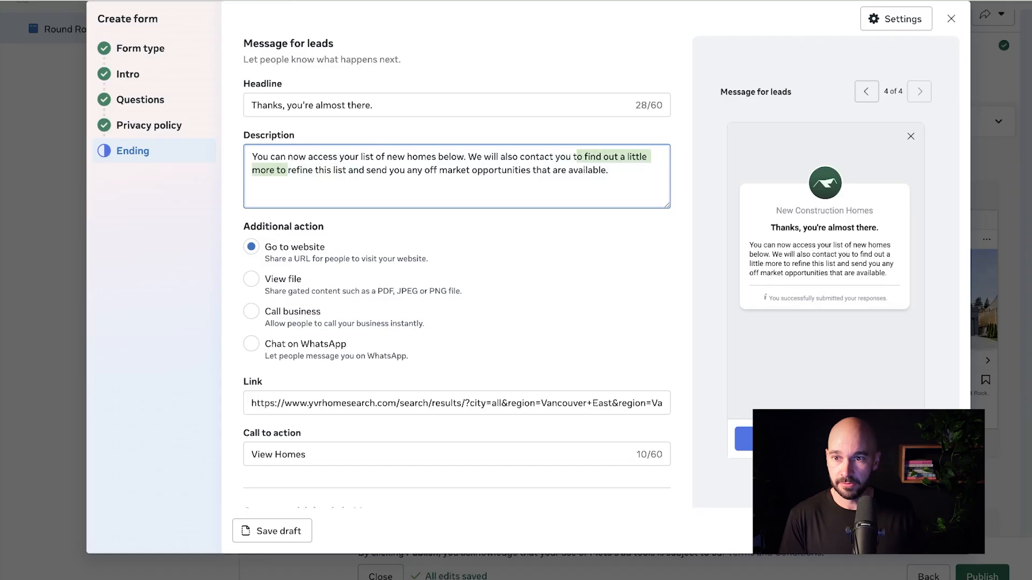
{"action": "key", "text": "BackSpace"}
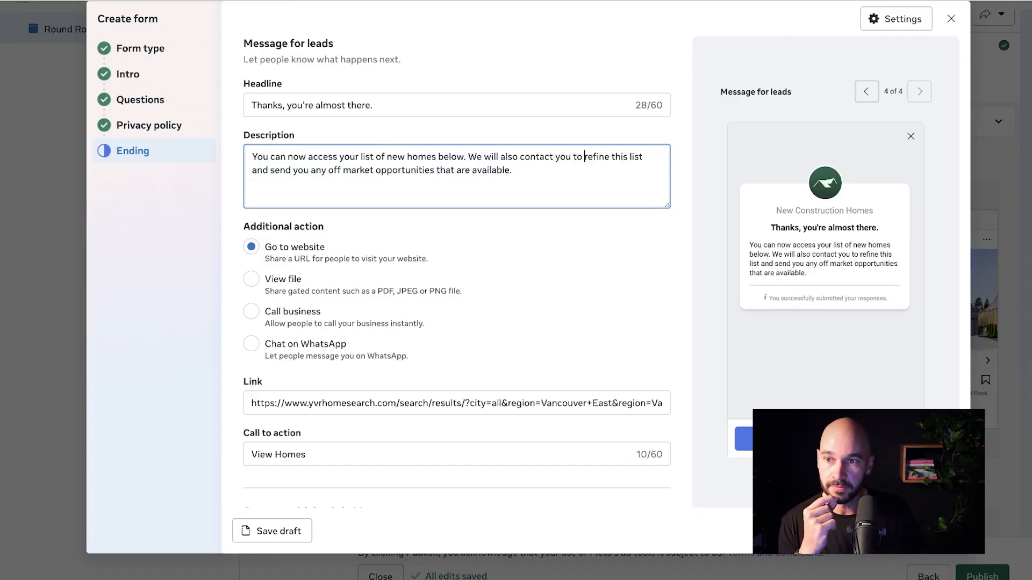
{"action": "key", "text": "BackSpace"}
{"action": "type", "text": "basd on"}
{"action": "key", "text": "BackSpace"}
{"action": "type", "text": "d on your interest."}
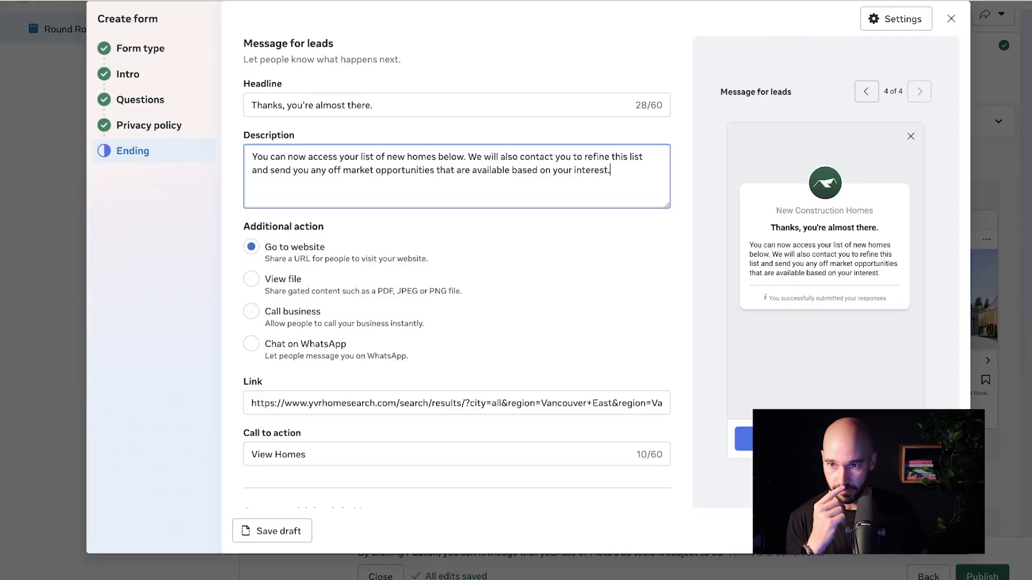
- Create the completed instant form for the Round Rock ad
{"action": "left_click", "coordinate": [922, 531]}
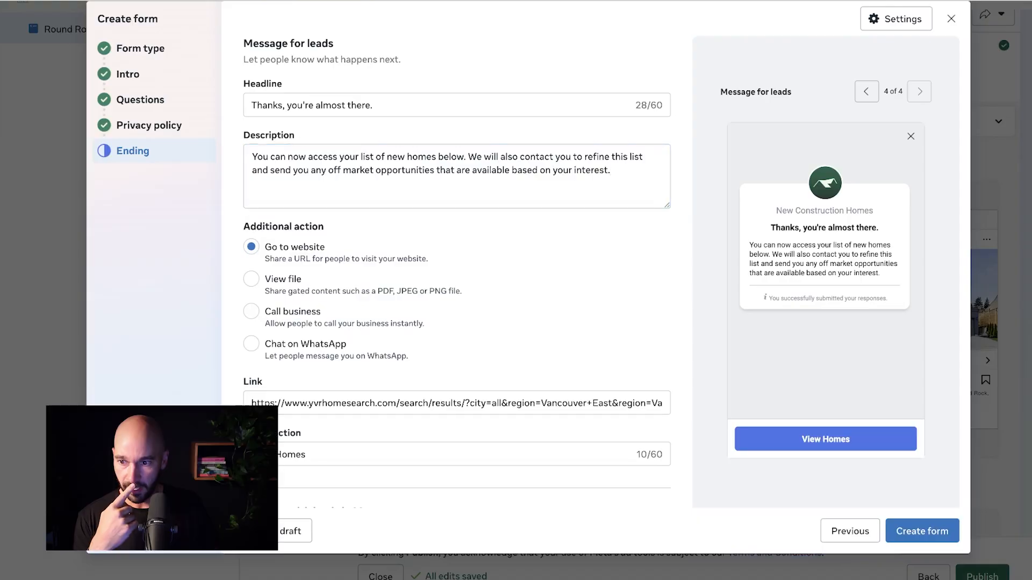
{"action": "left_click", "coordinate": [922, 531]}
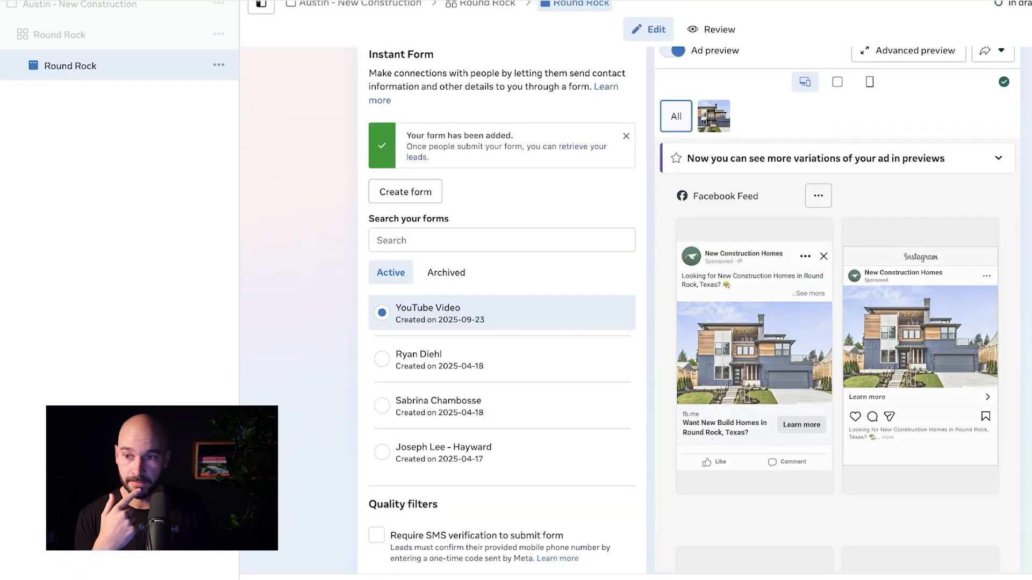
{"action": "scroll", "coordinate": [621, 302], "scroll_direction": "down", "scroll_amount": 2}
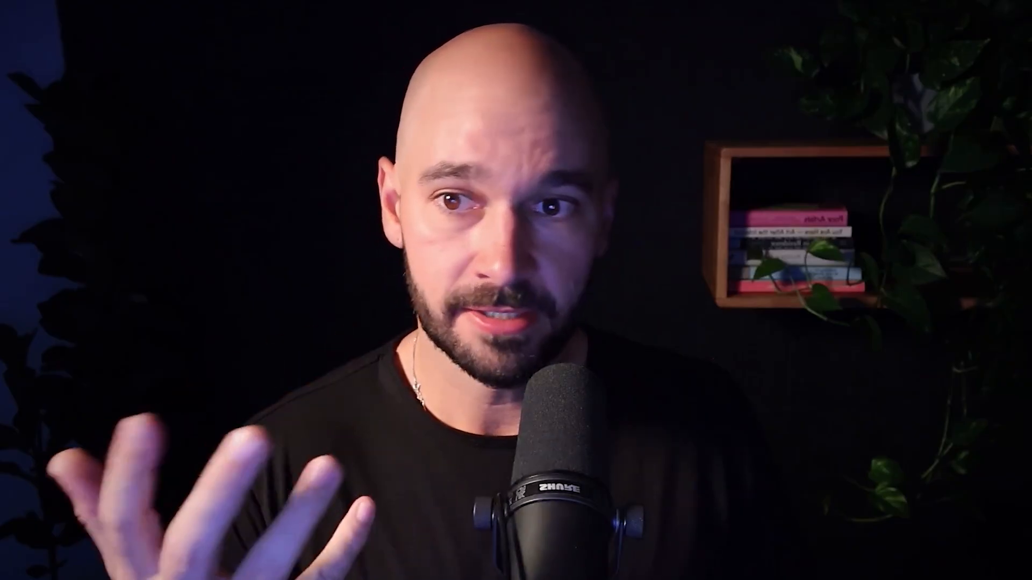